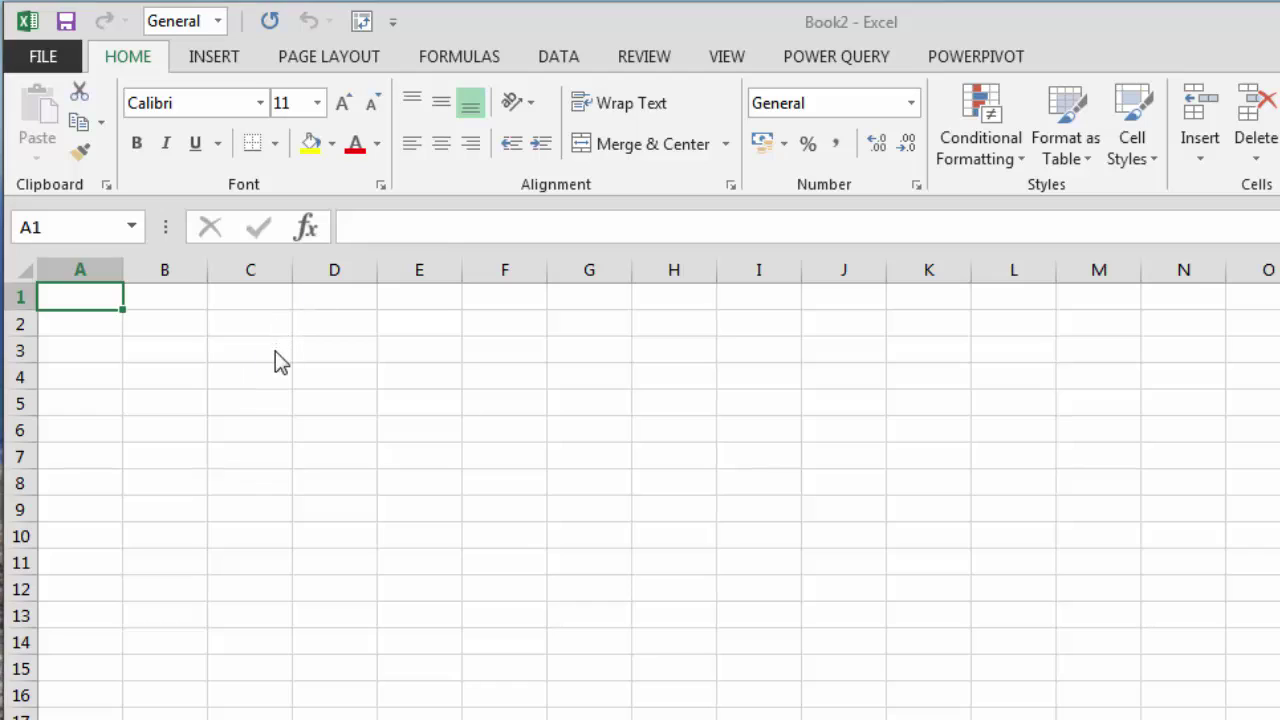
Widen column C and enter the dates 26 Jun 2014 in C4 and 10 Oct 2014 in C5.
click(268, 374)
drag(293, 271, 350, 271)
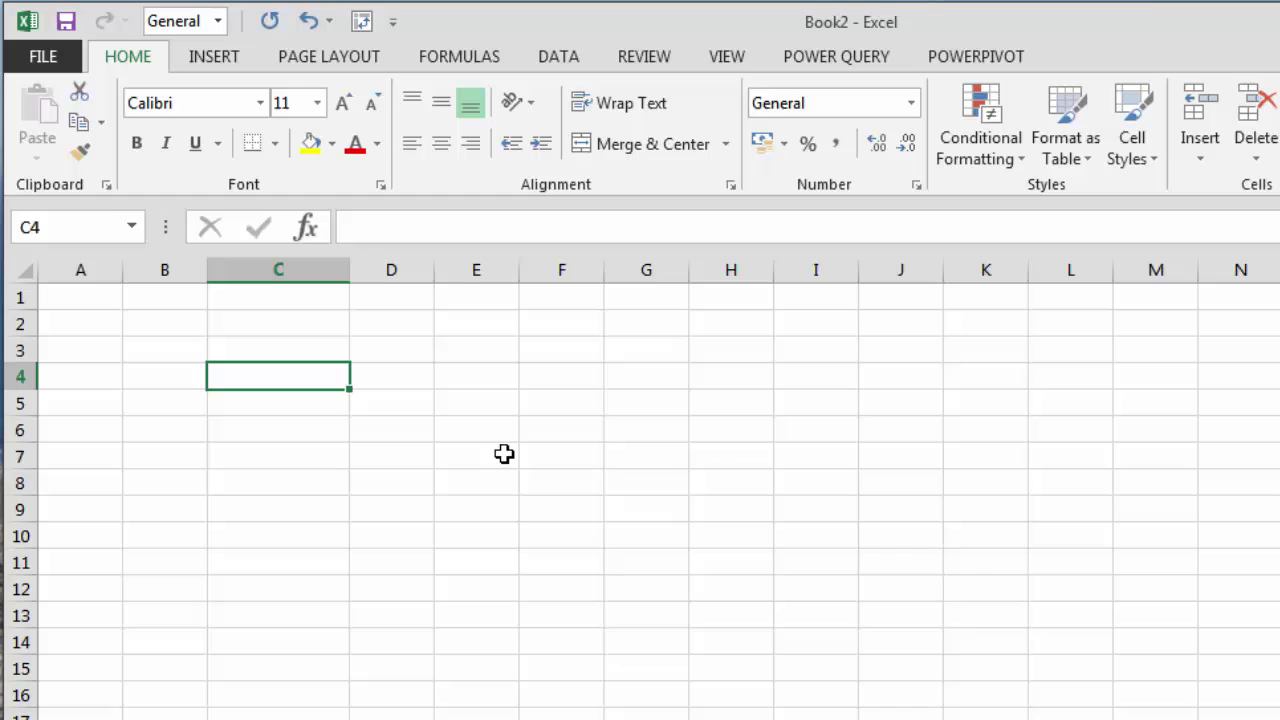
text(2)
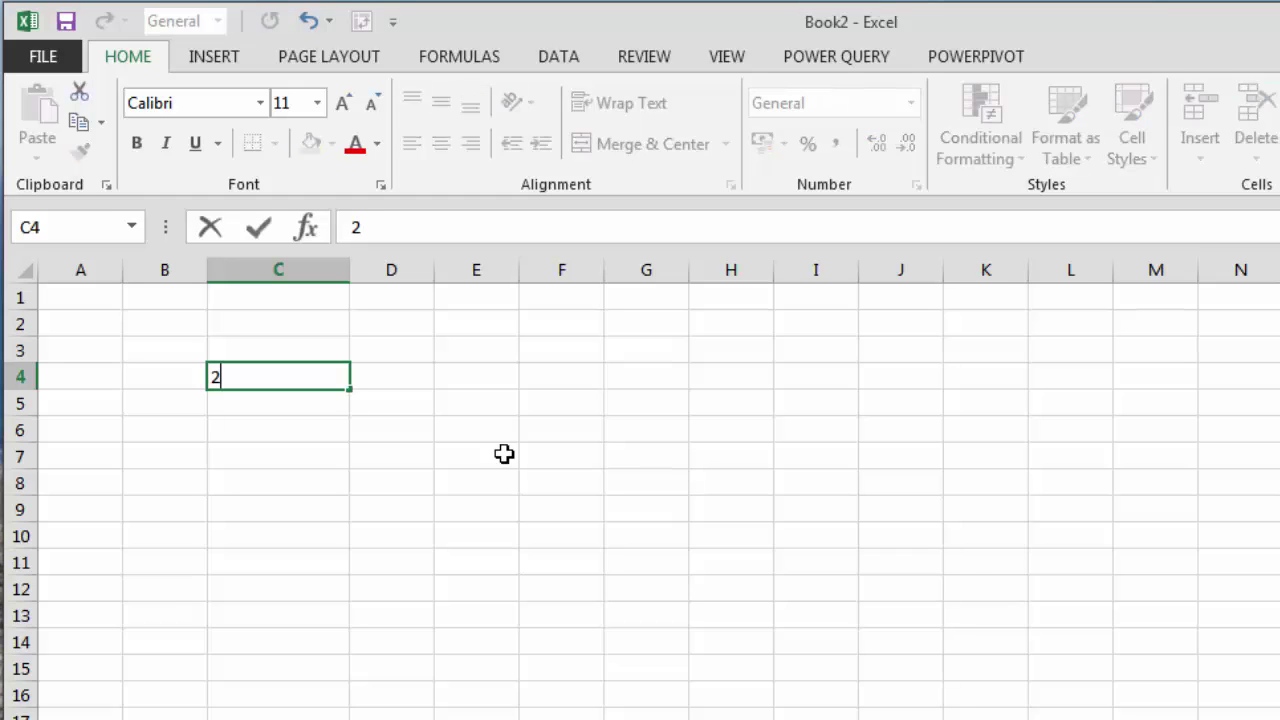
text(6 Jun 2014)
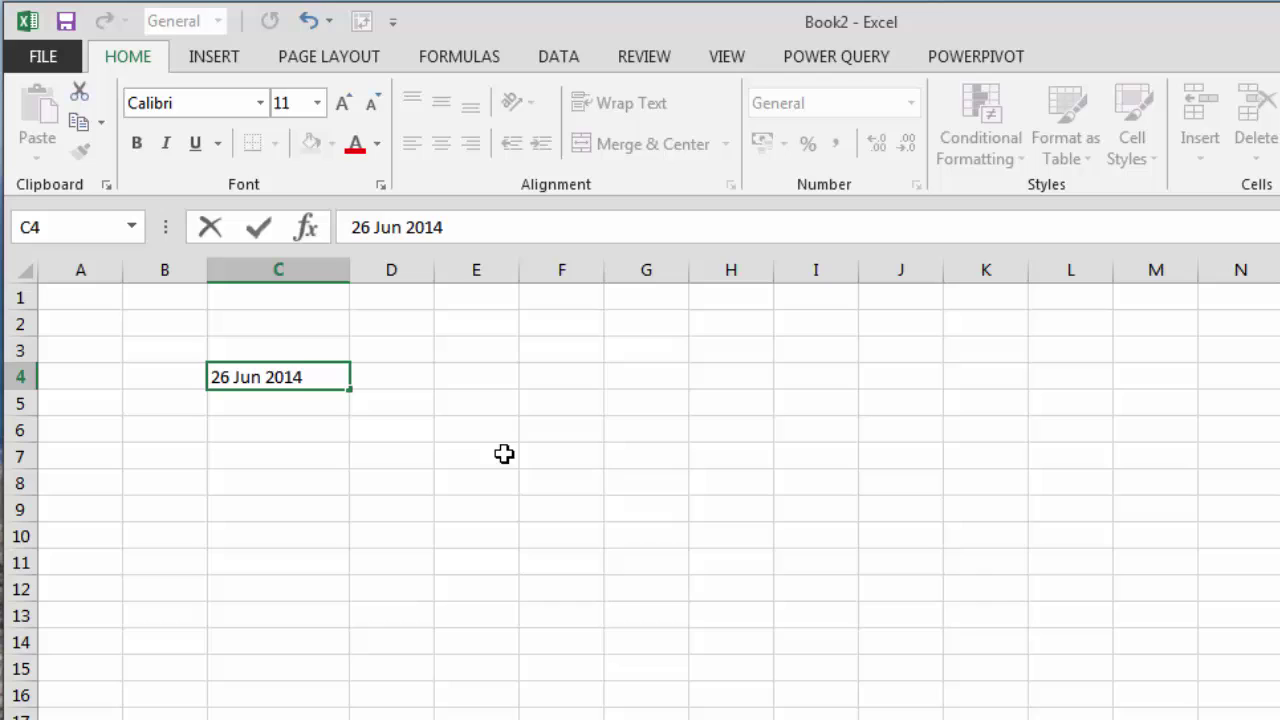
key(Return)
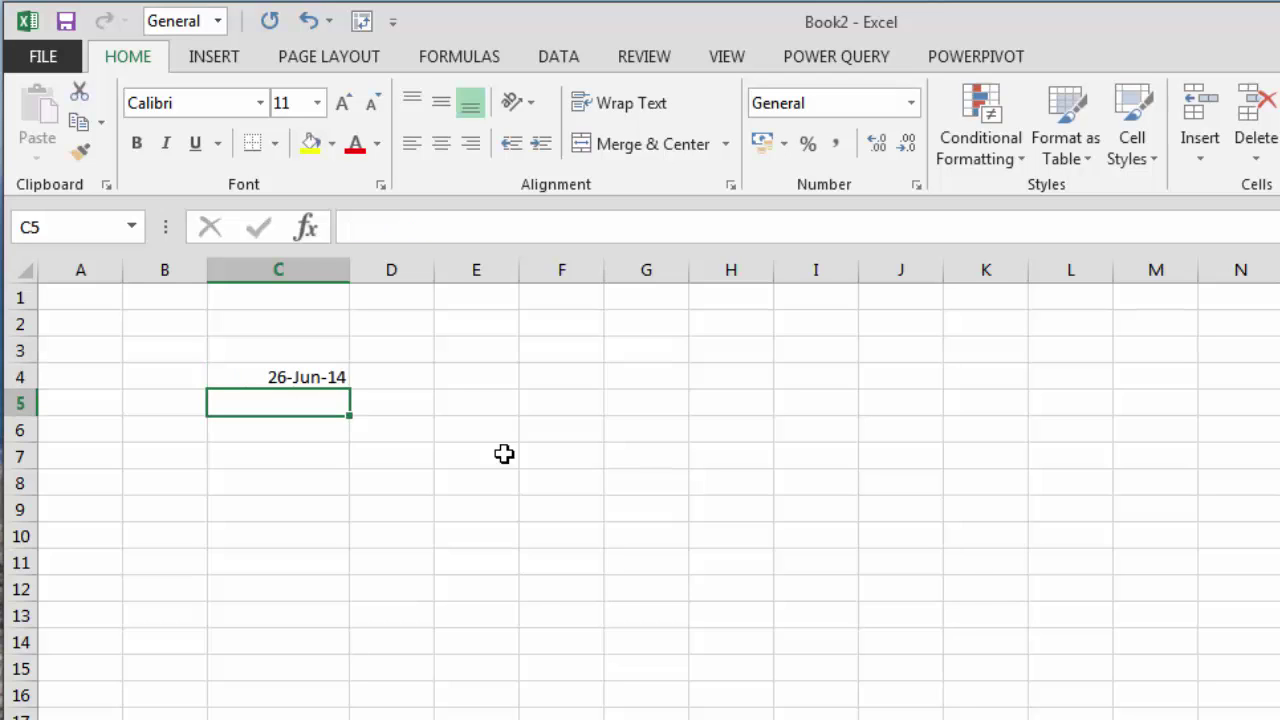
text(1)
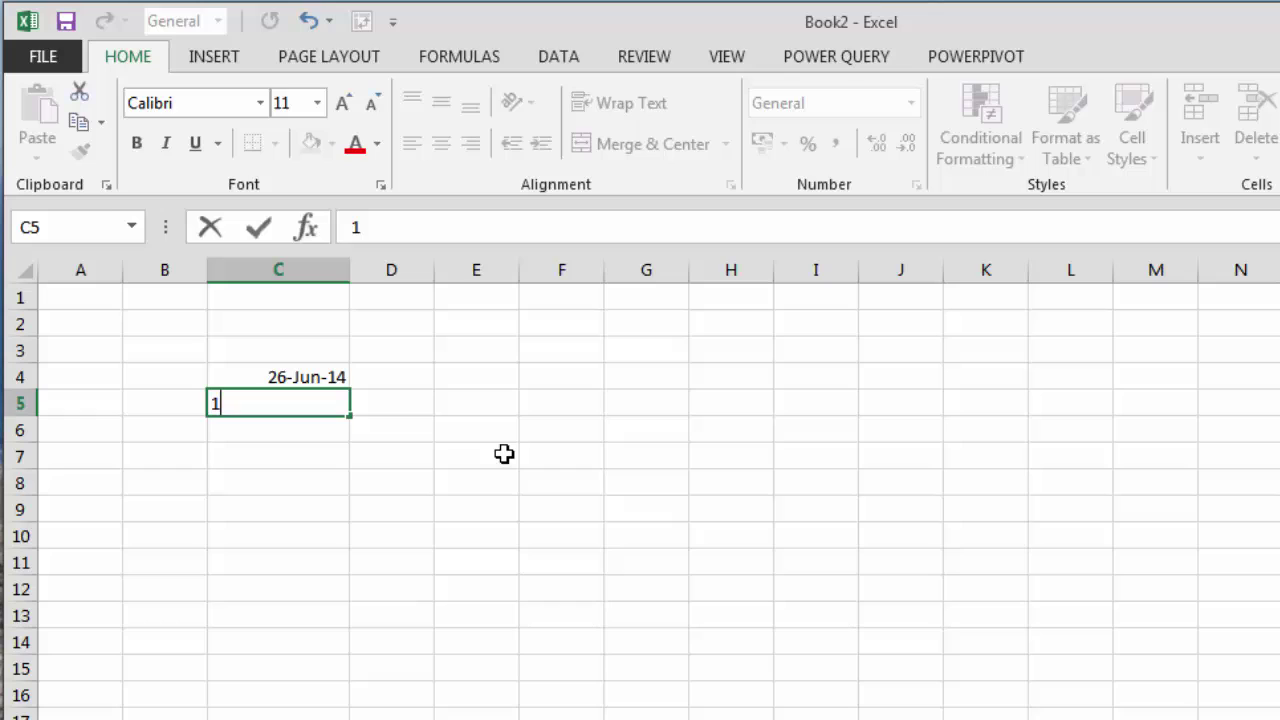
text(0 Oct 2014)
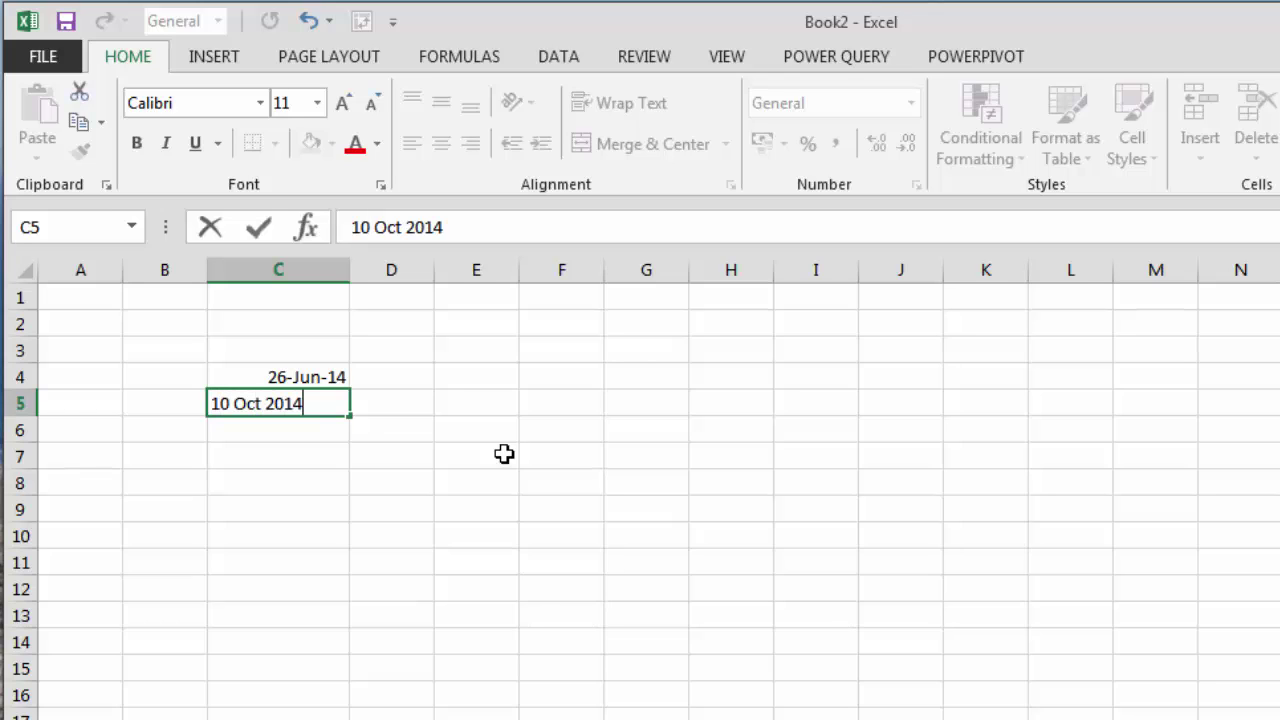
key(Return)
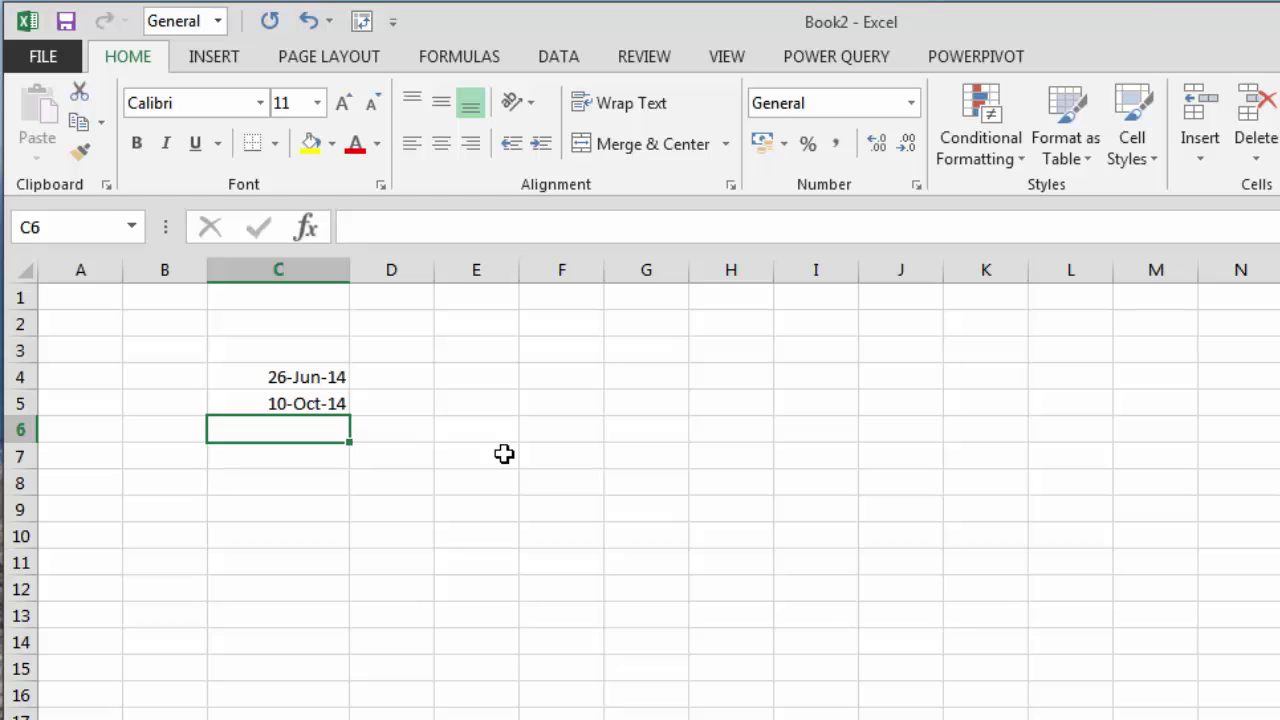
Calculate the number of days between the two dates in C6 with the formula =C5-C4.
text(=)
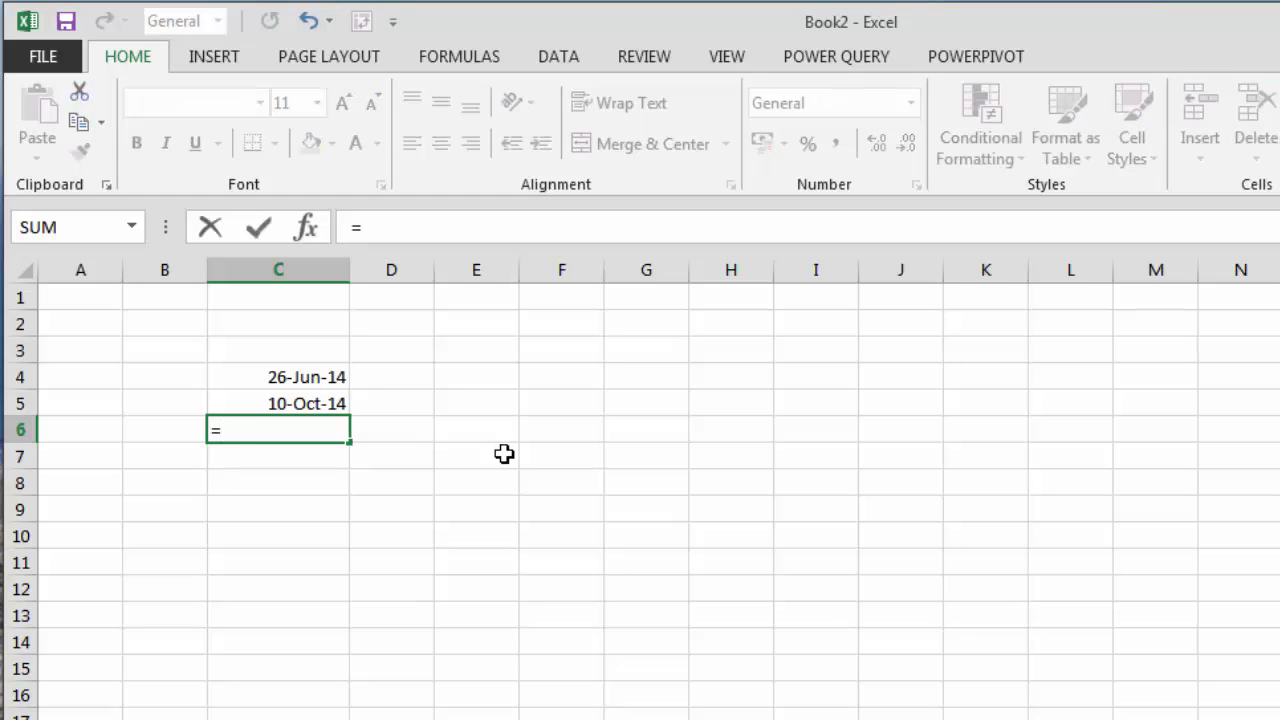
key(Up)
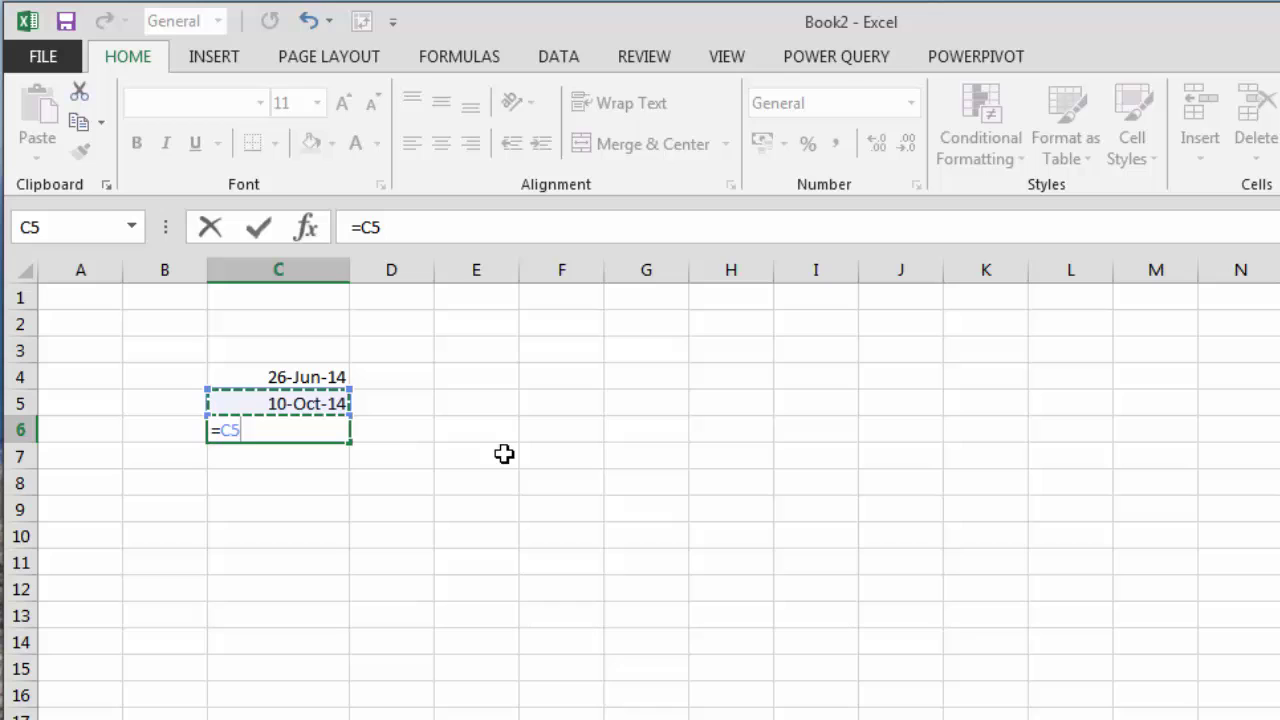
text(-)
key(Up)
key(Up)
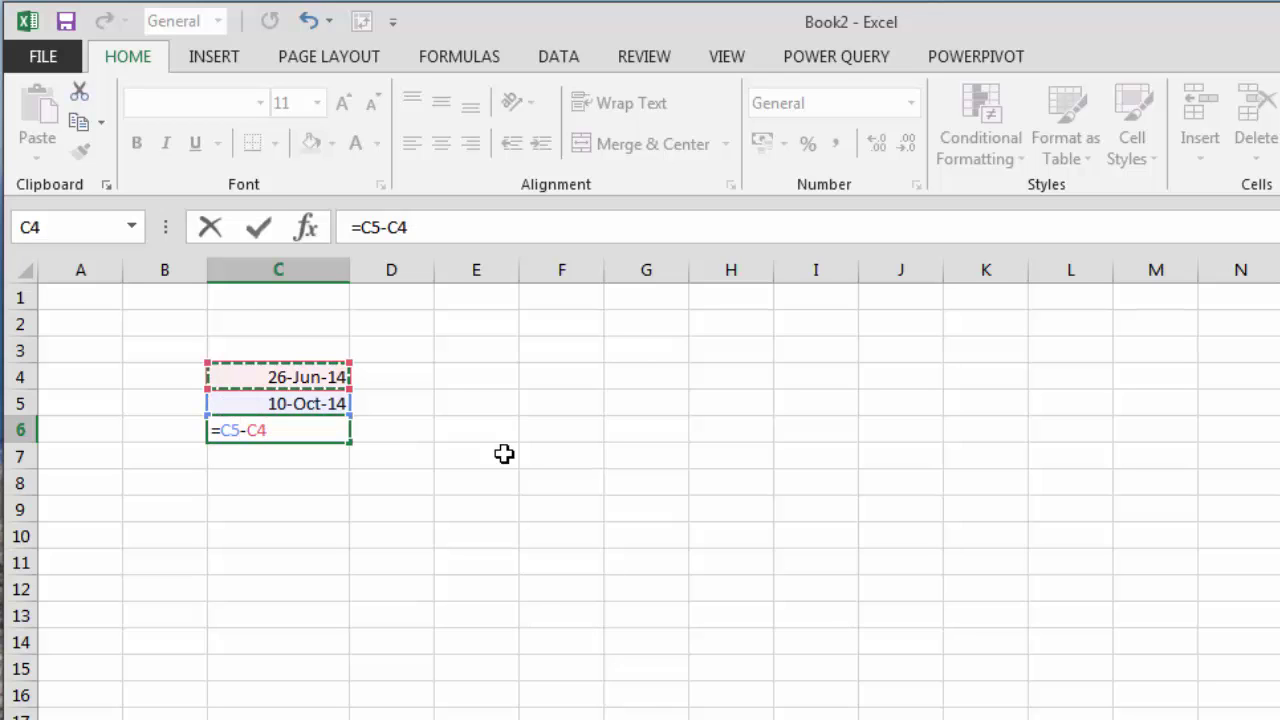
key(Return)
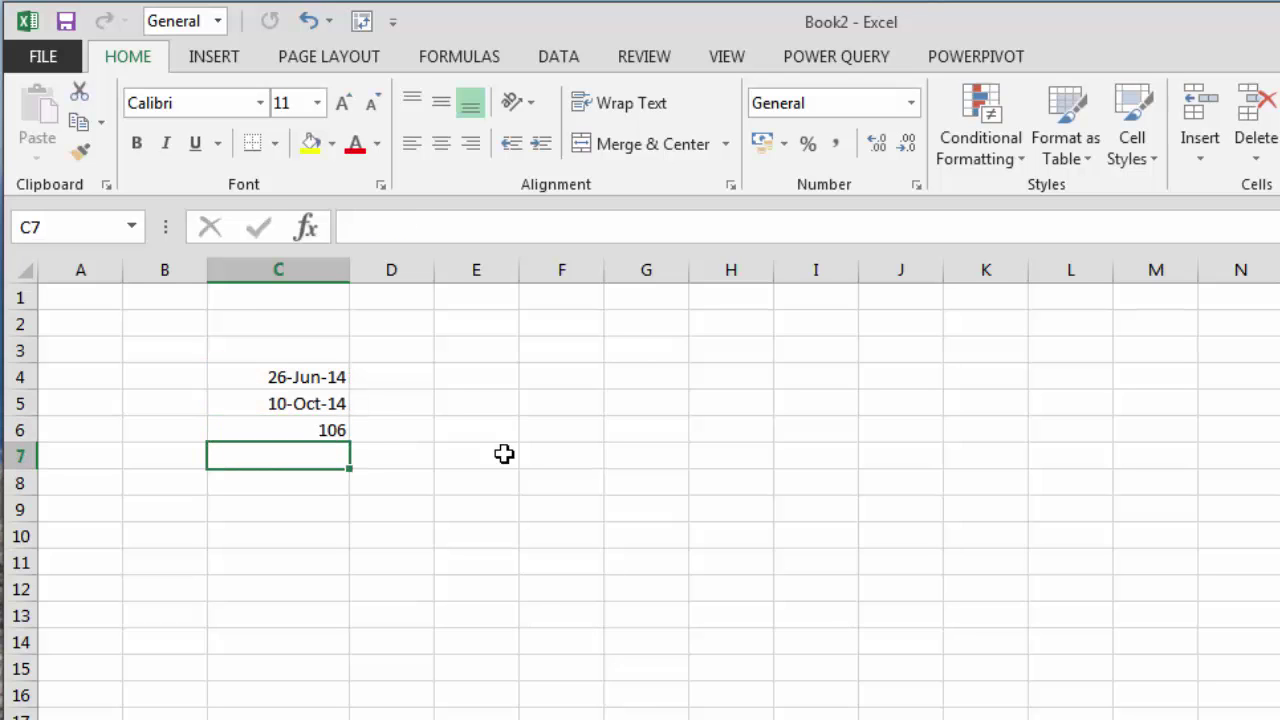
key(Up)
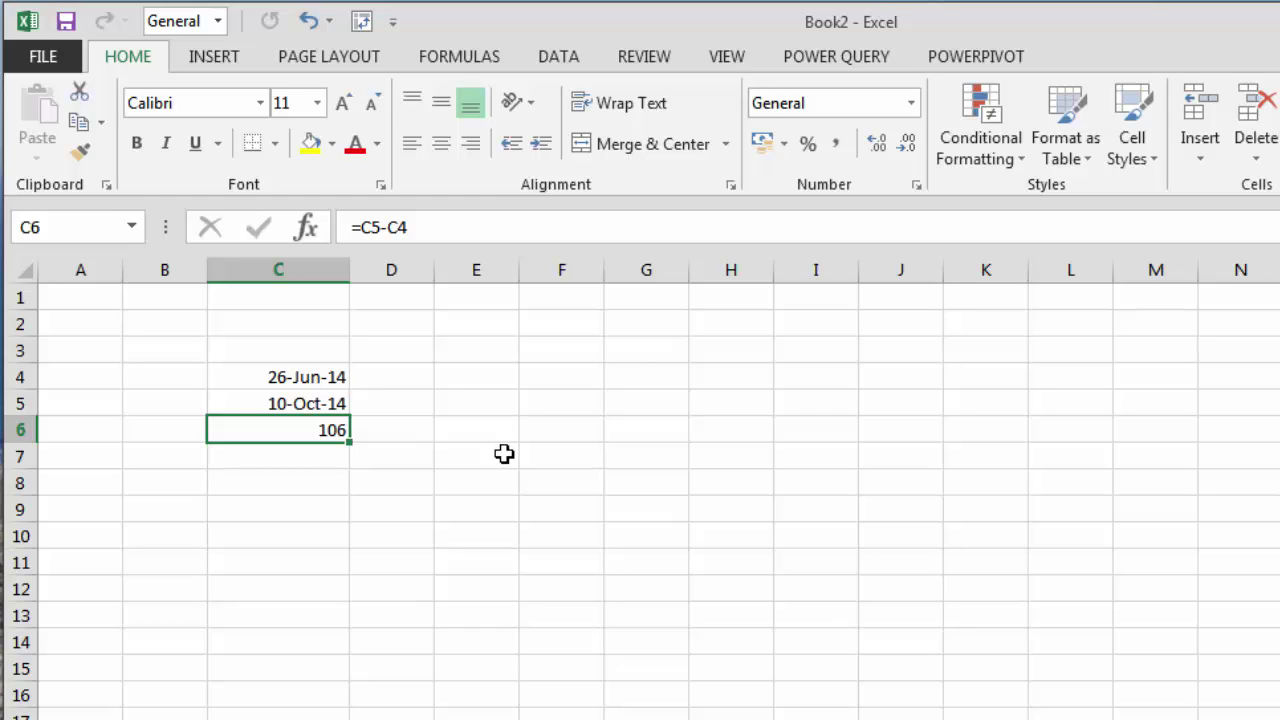
Enter the same dates with dot separators, 26.06.2014 in C8 and 10.10.2014 in C9.
key(Down)
key(Down)
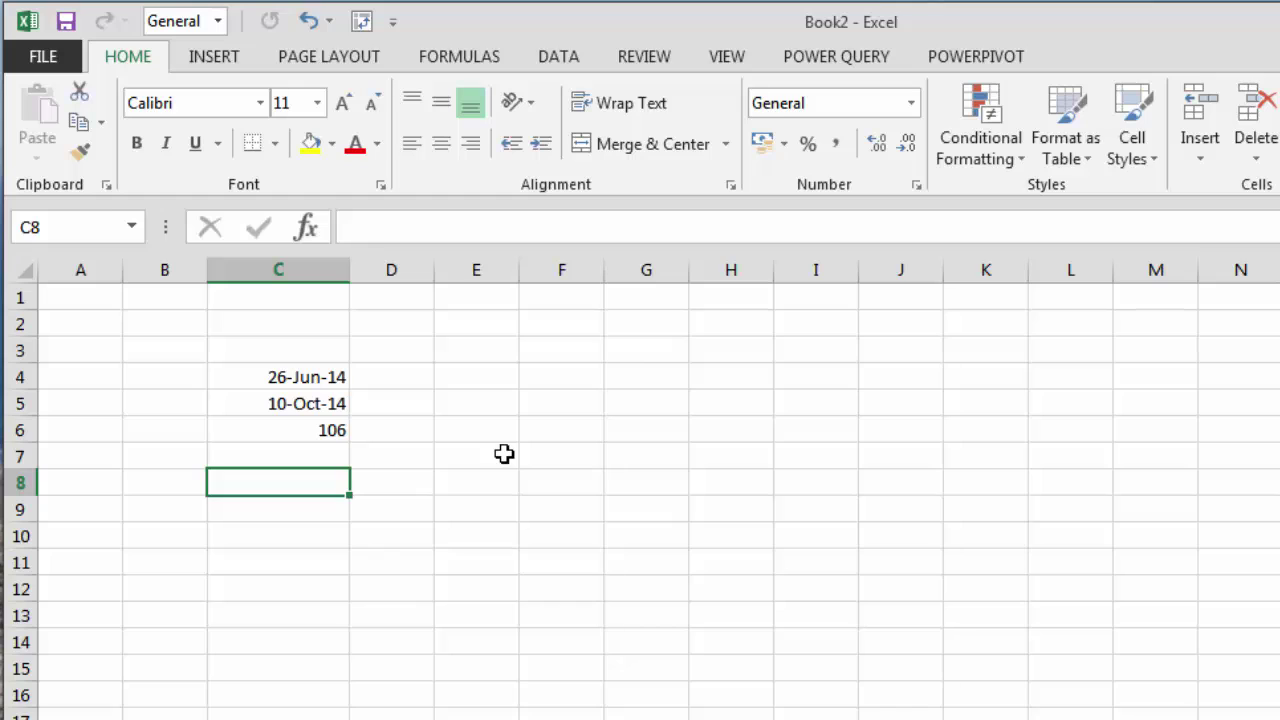
text(26.)
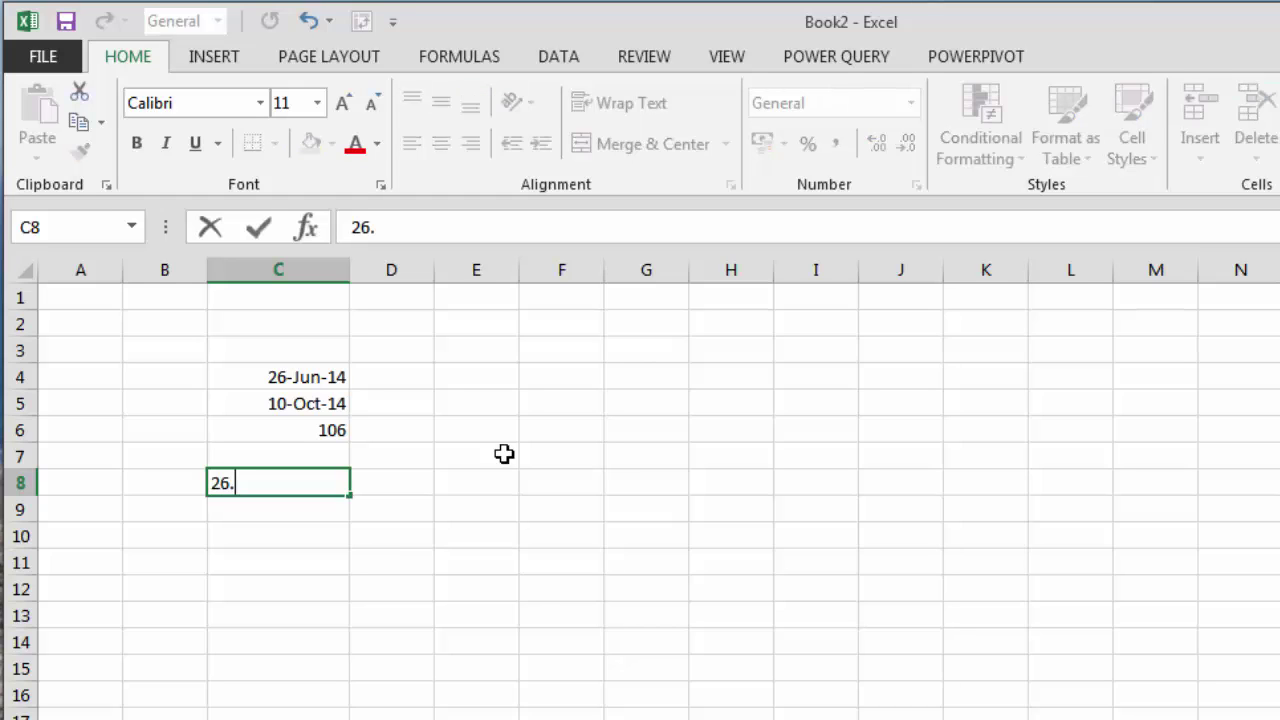
text(06.2014)
key(Return)
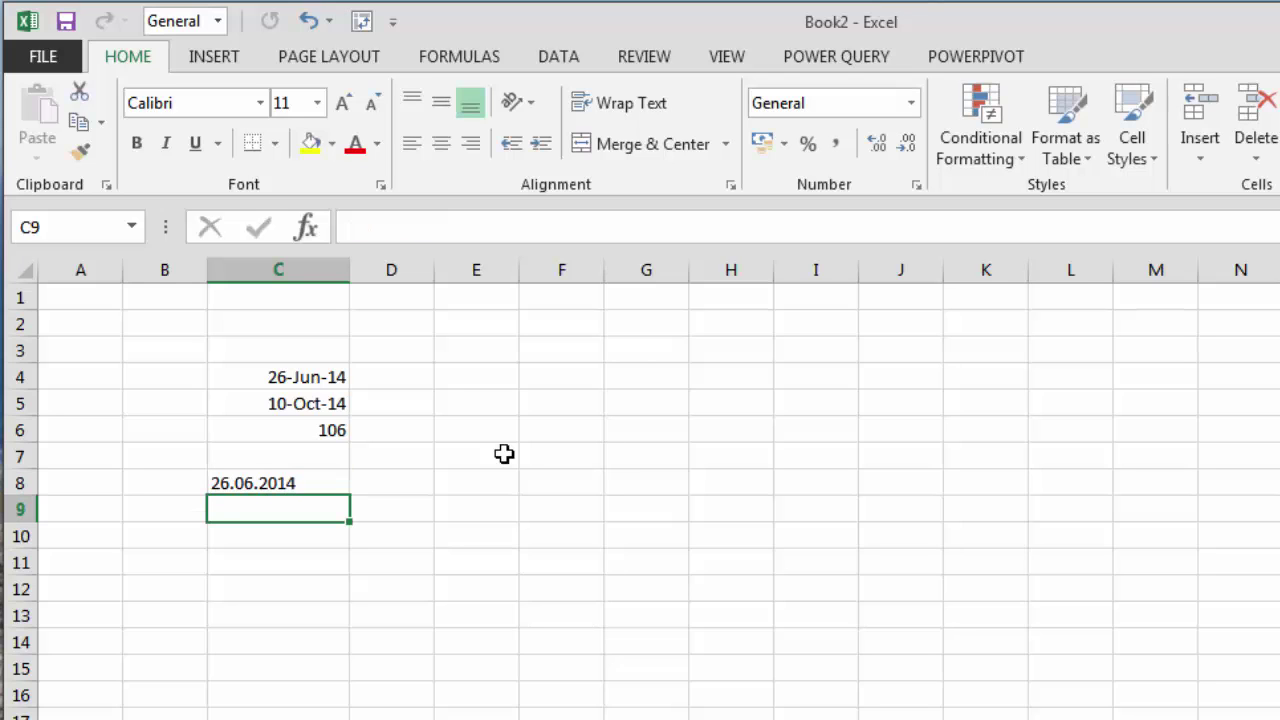
text(10.1)
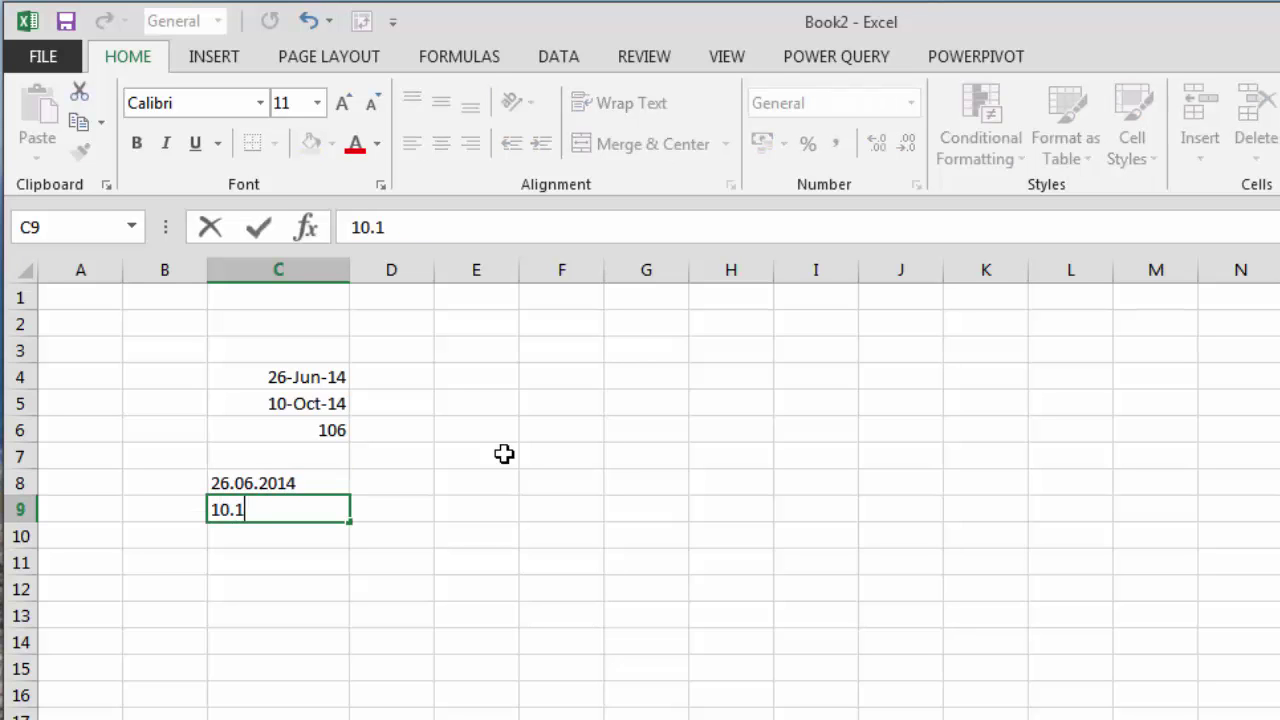
text(0.2014)
key(Return)
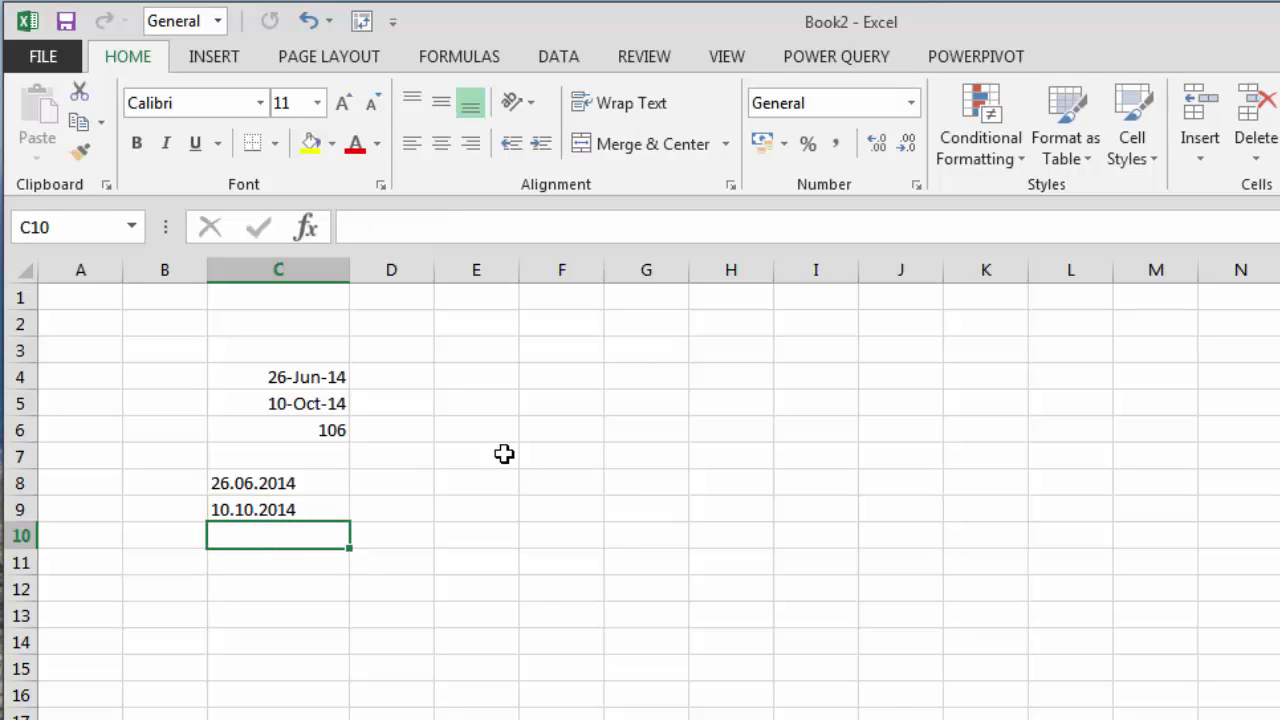
Try to subtract the dotted dates in C10 with the formula =C9-C8, and clear the cell again.
text(=)
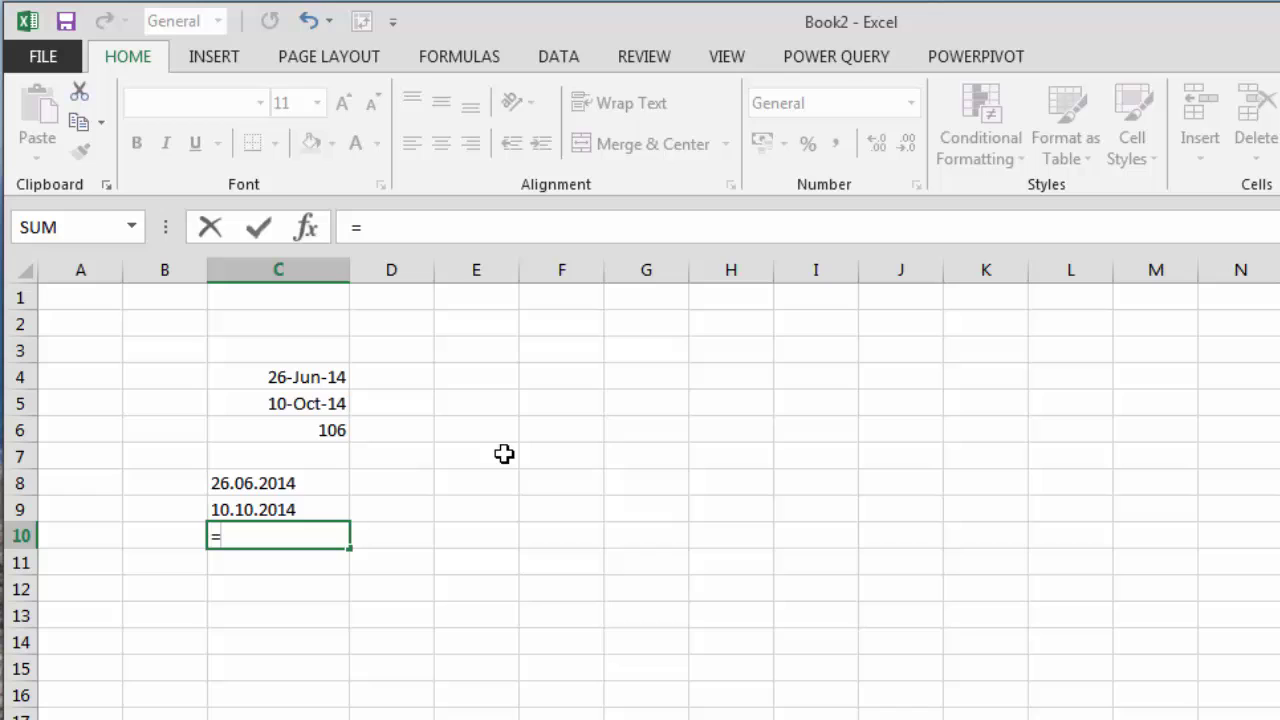
key(Up)
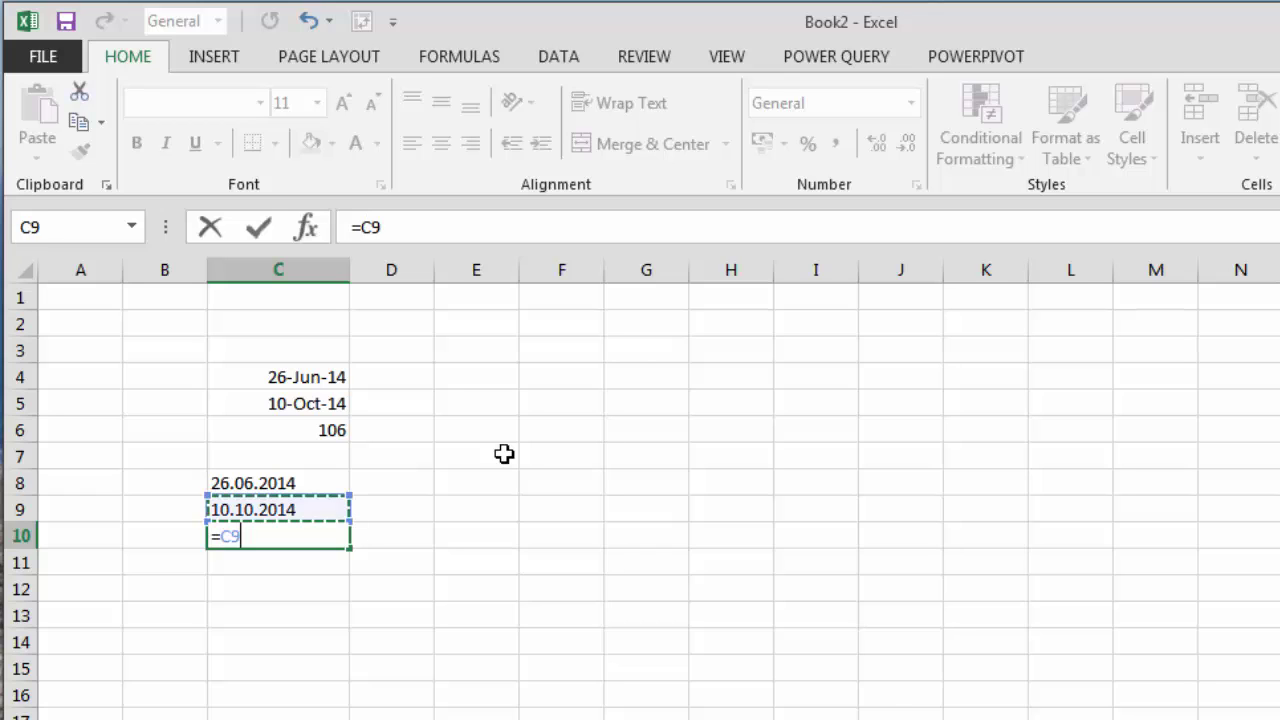
text(-)
key(Up)
key(Up)
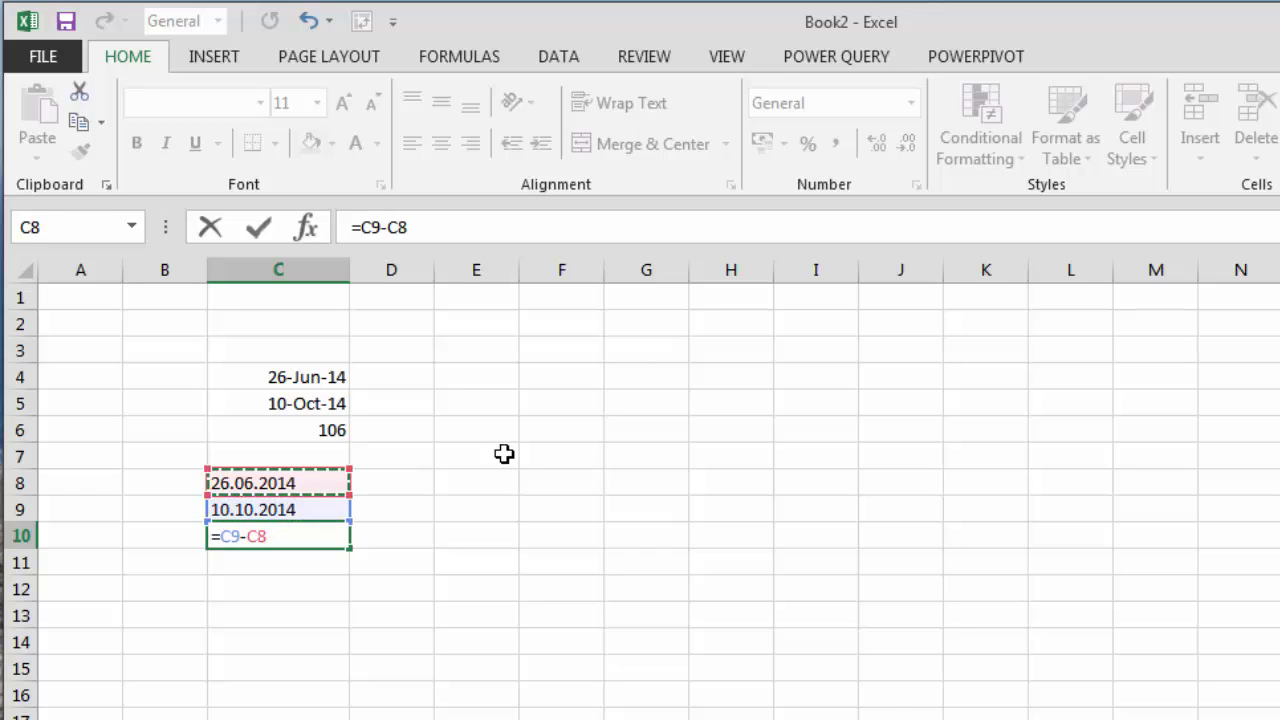
key(Return)
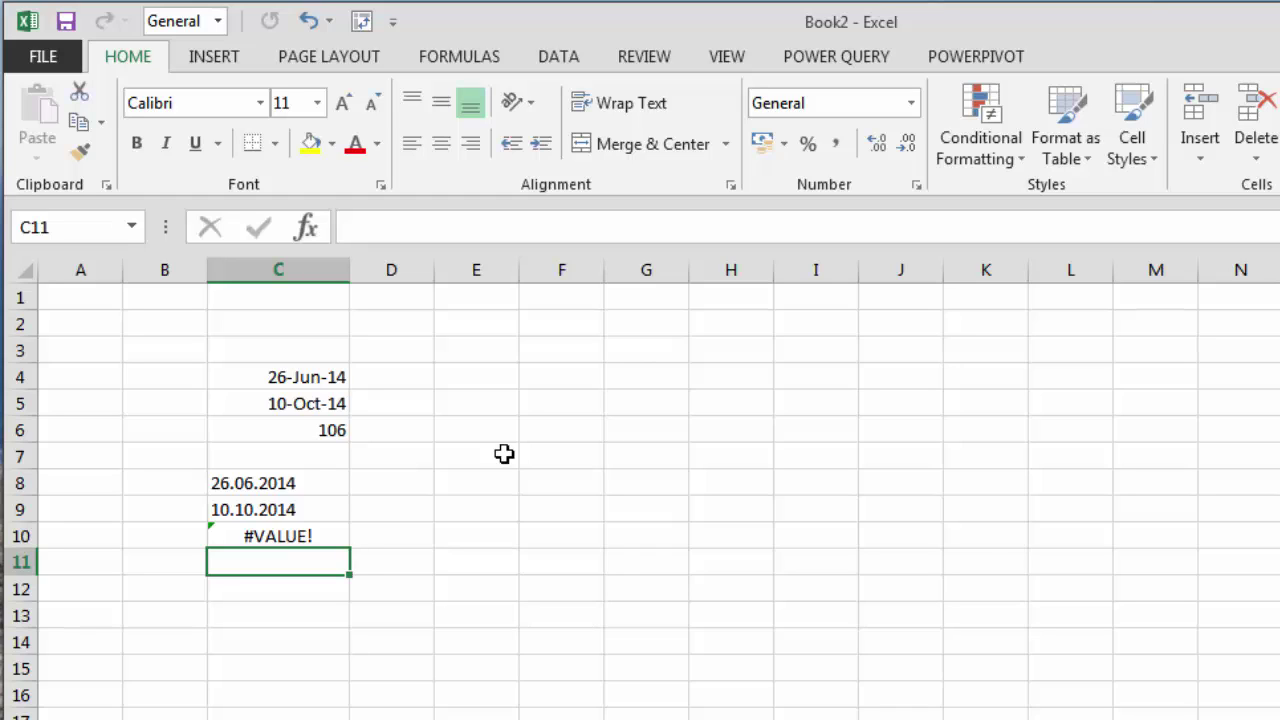
key(Up)
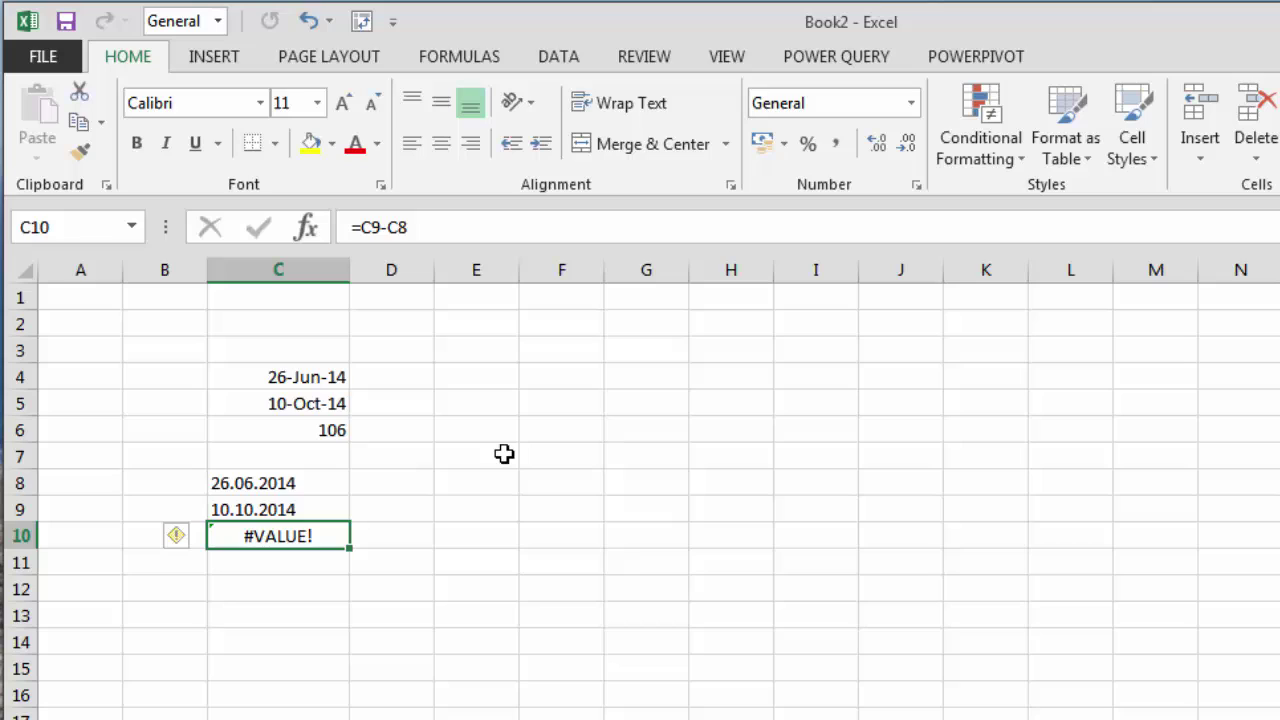
key(Delete)
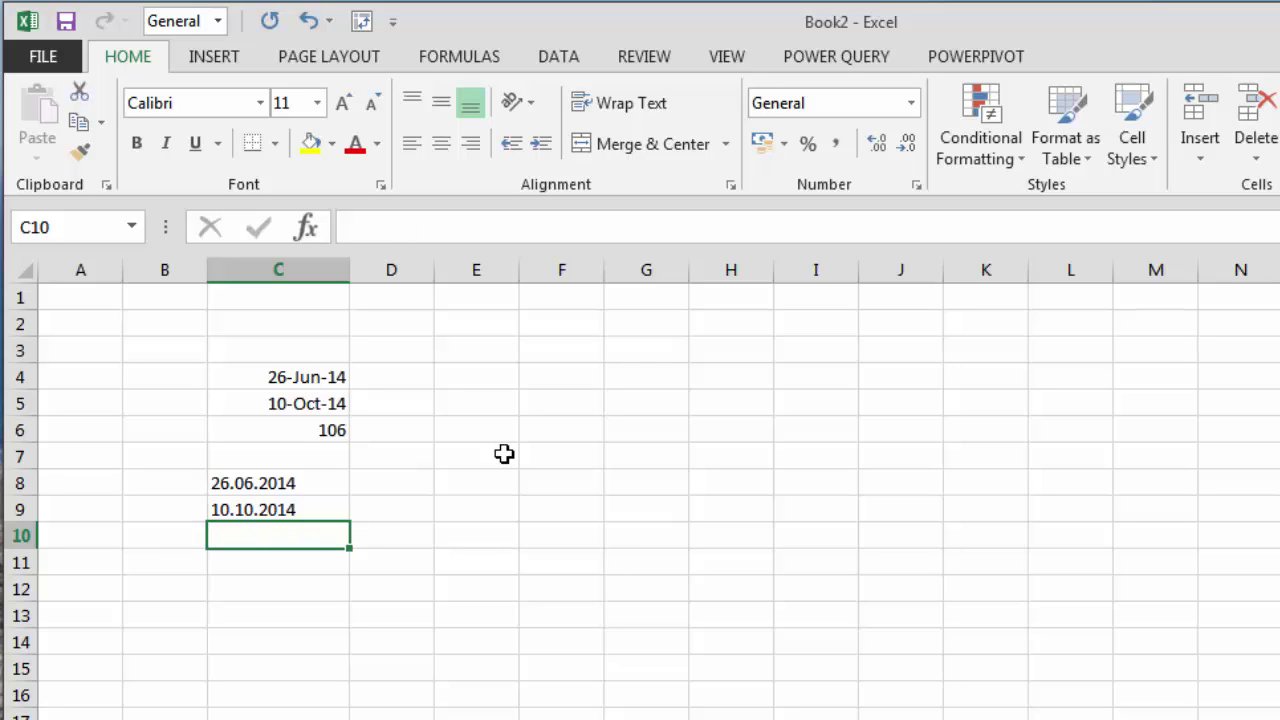
Check the contents of C6 and C4, and examine the number format previews for the dotted date in C8.
key(Up)
key(Up)
key(Up)
key(Up)
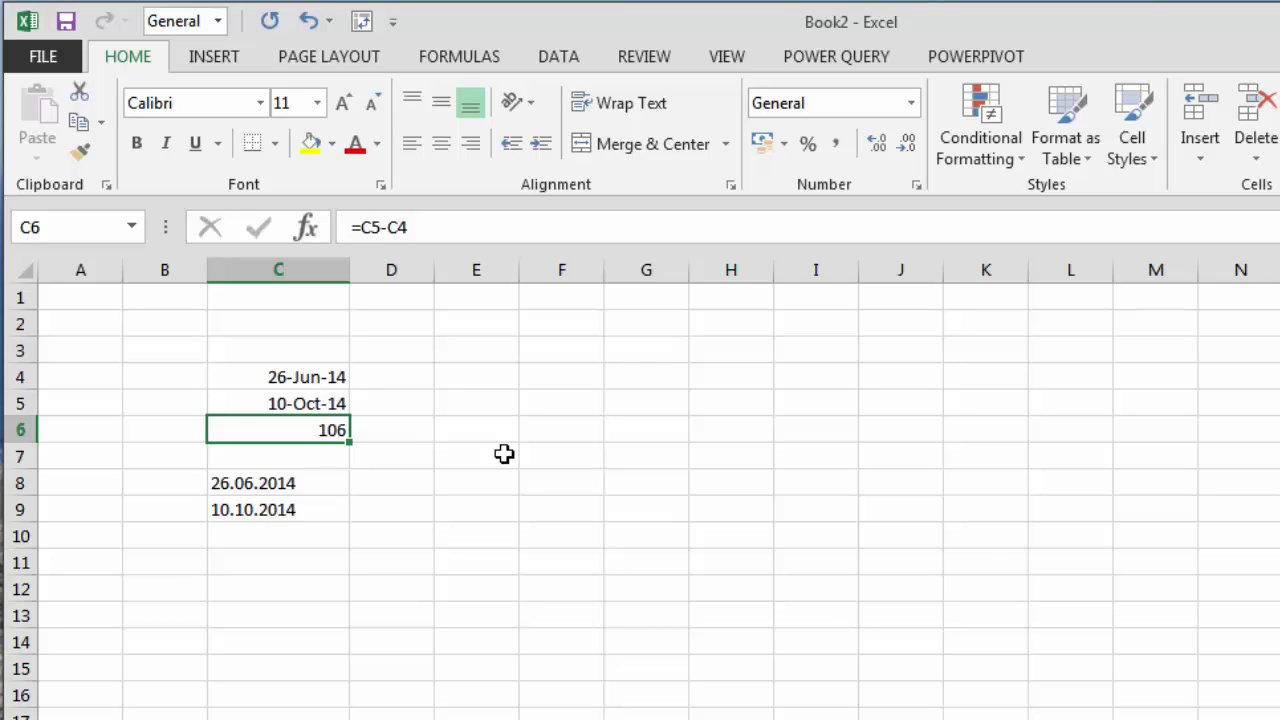
click(301, 382)
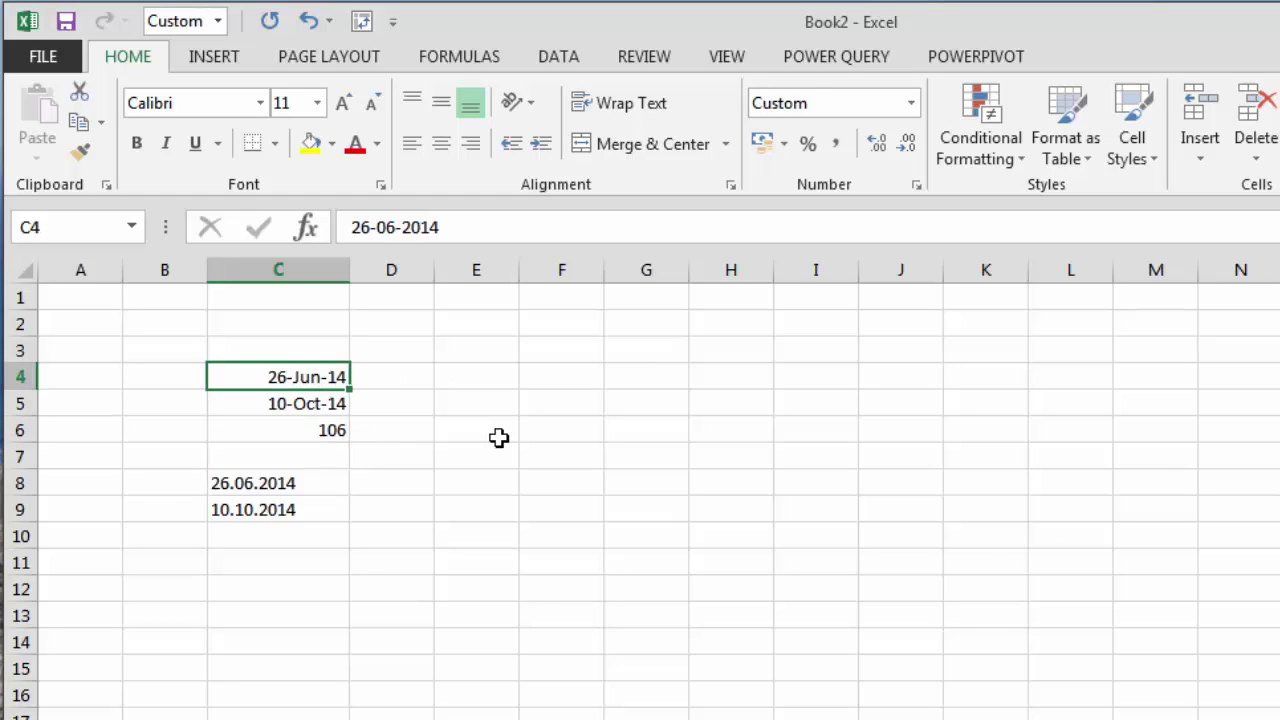
click(249, 489)
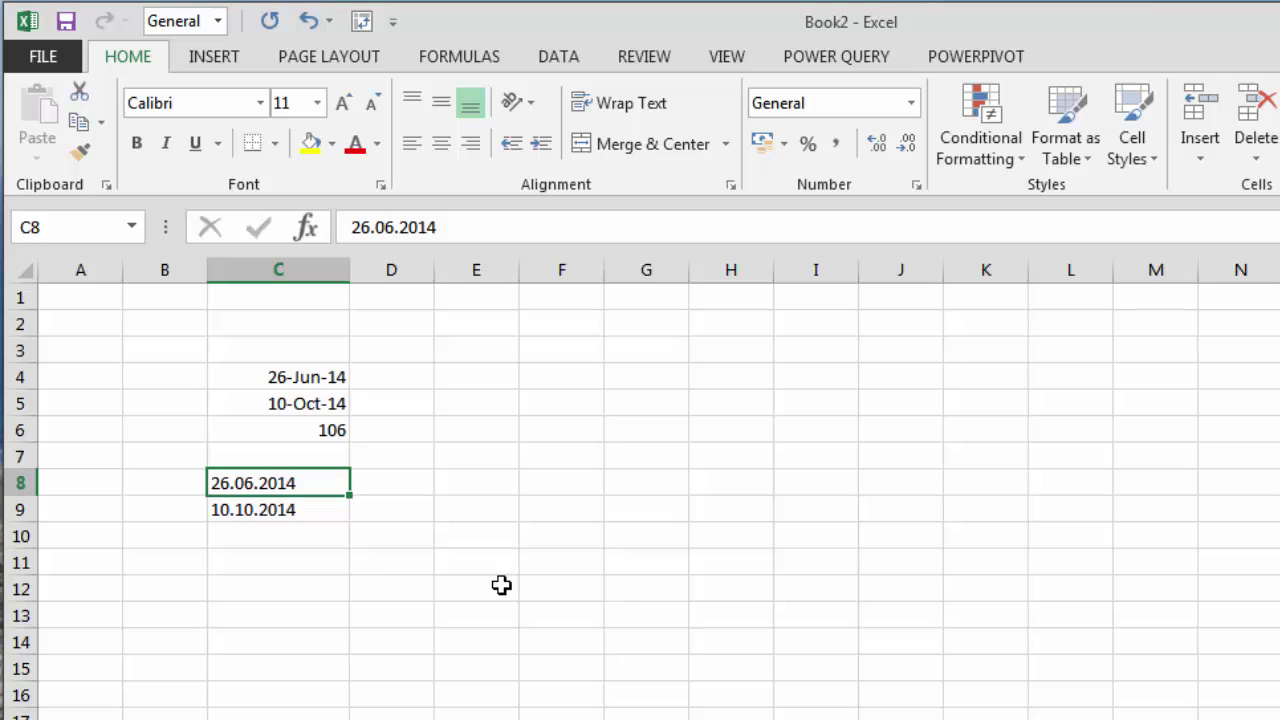
click(912, 103)
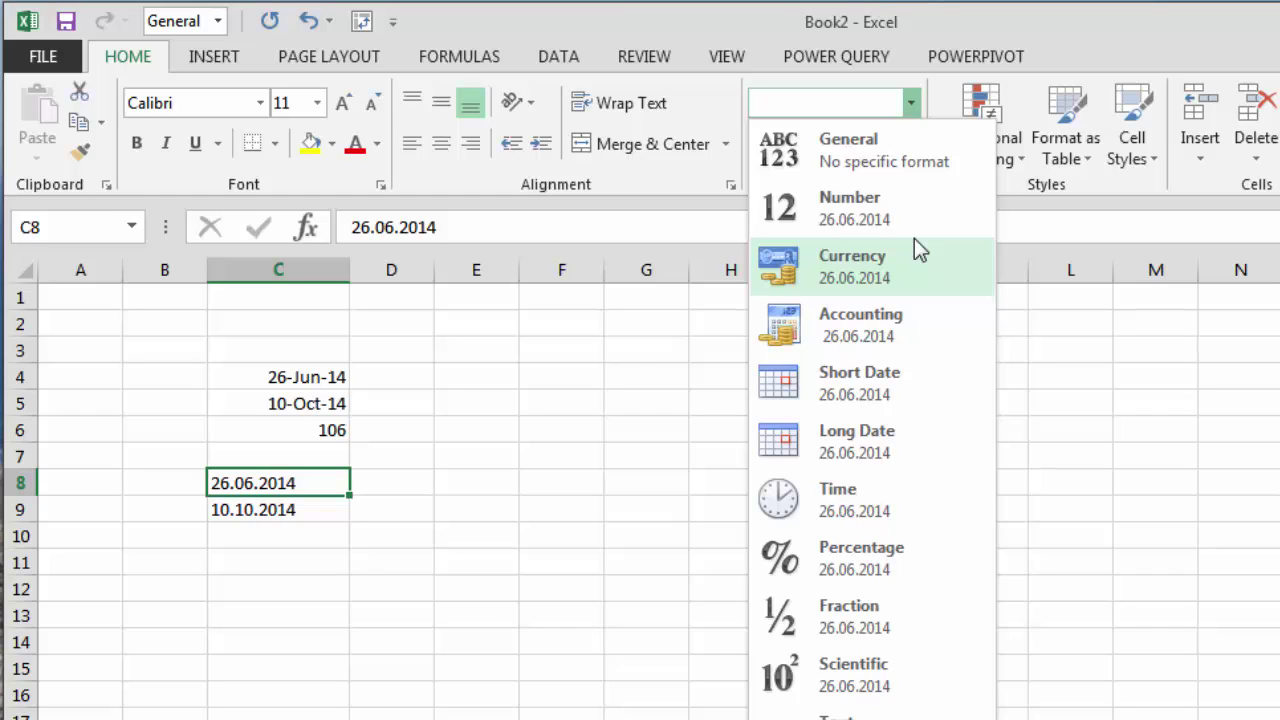
click(304, 381)
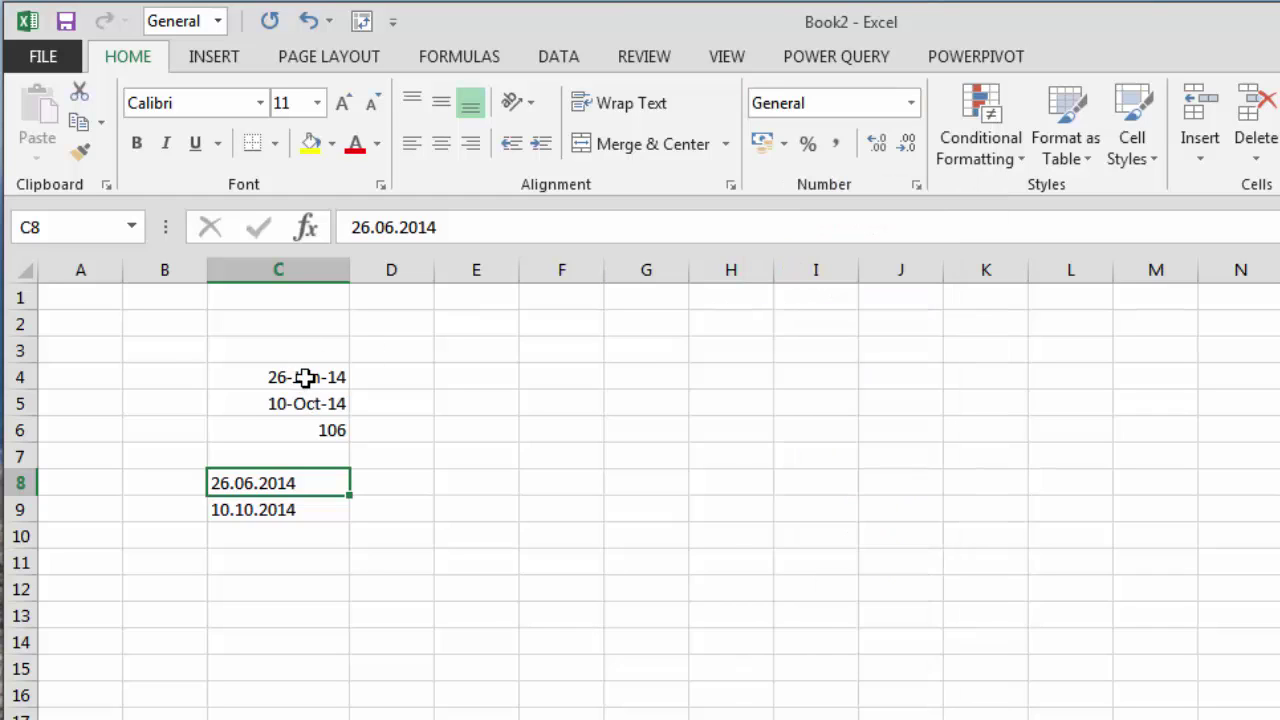
Examine the number format previews for the dates in C4 and C5 to read their underlying serial numbers.
click(306, 377)
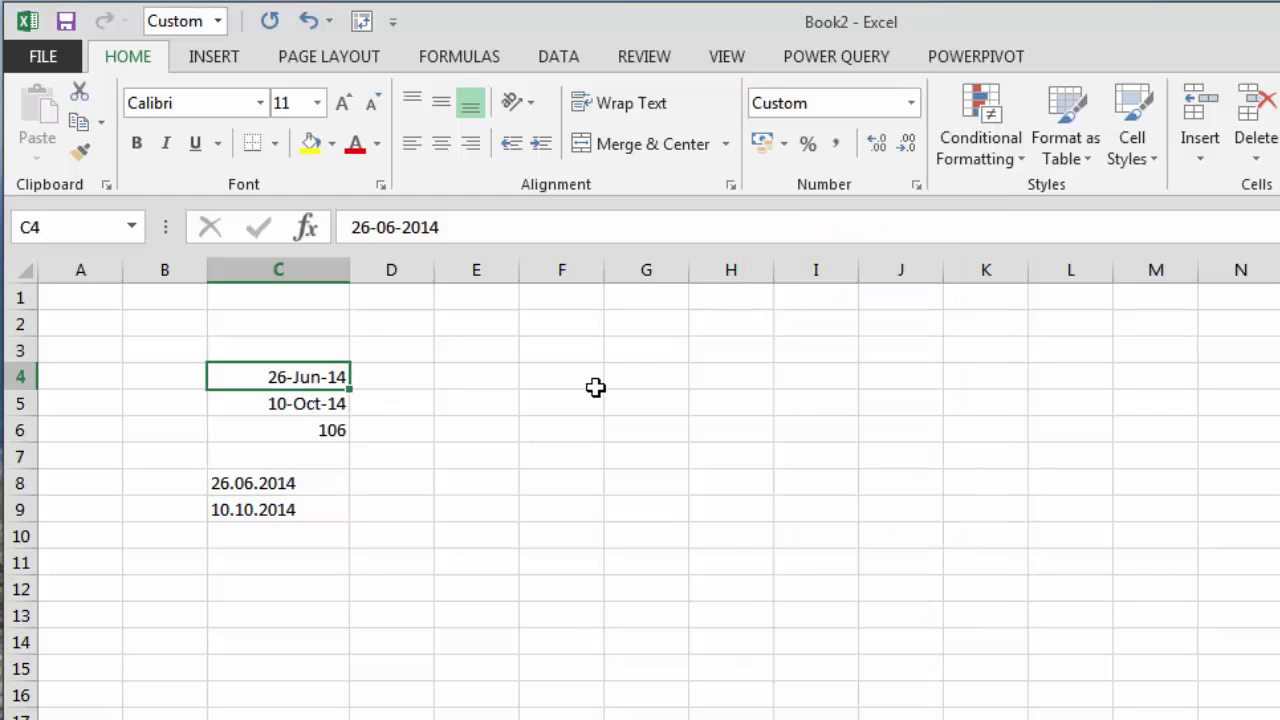
click(911, 104)
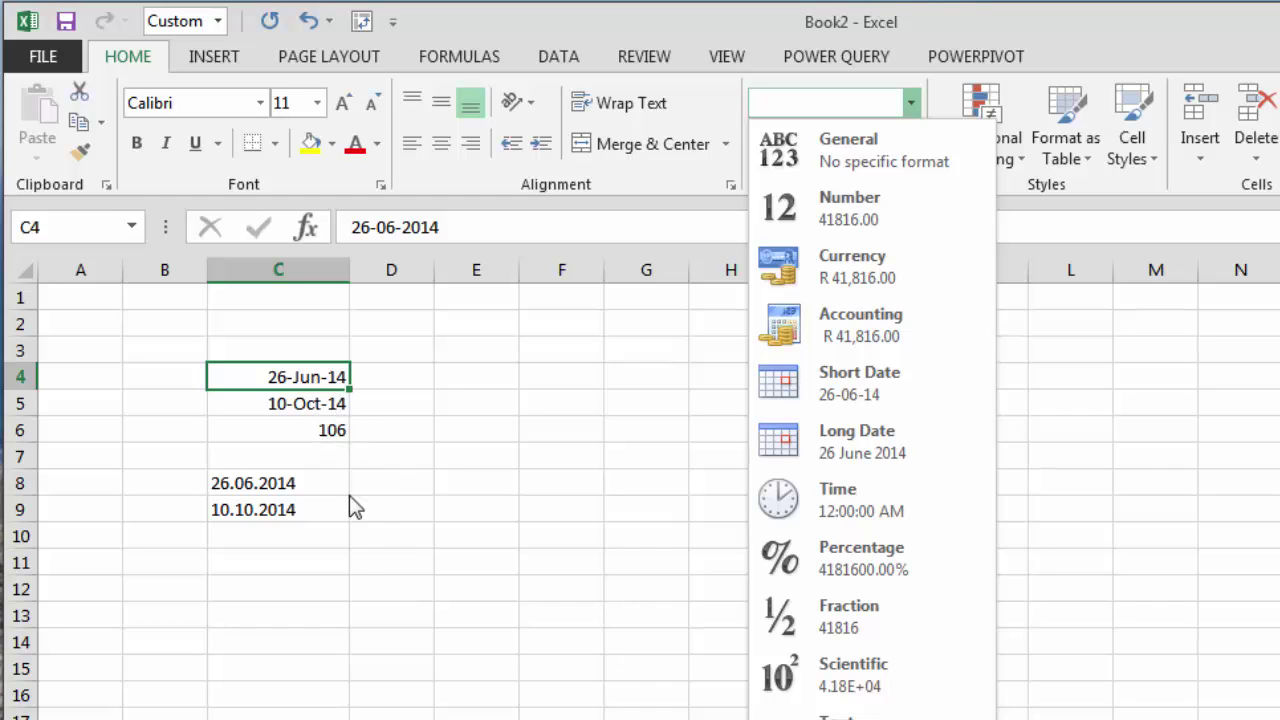
click(334, 420)
click(316, 403)
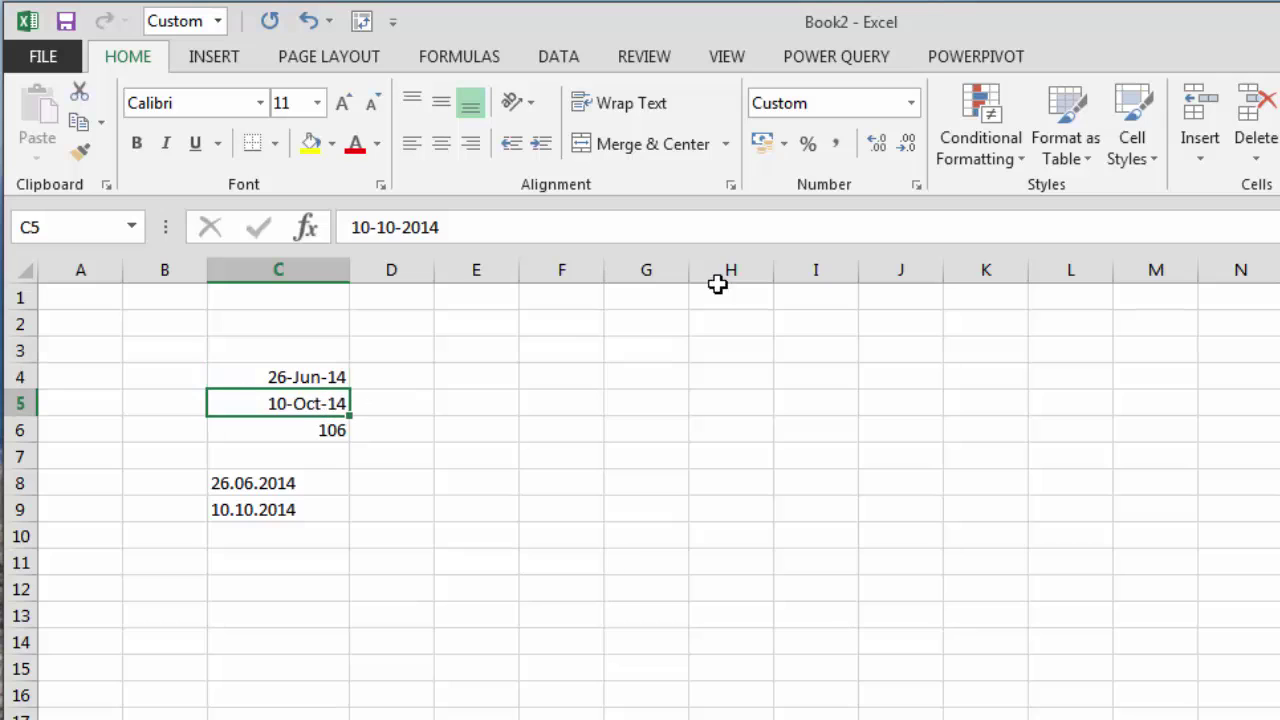
click(911, 103)
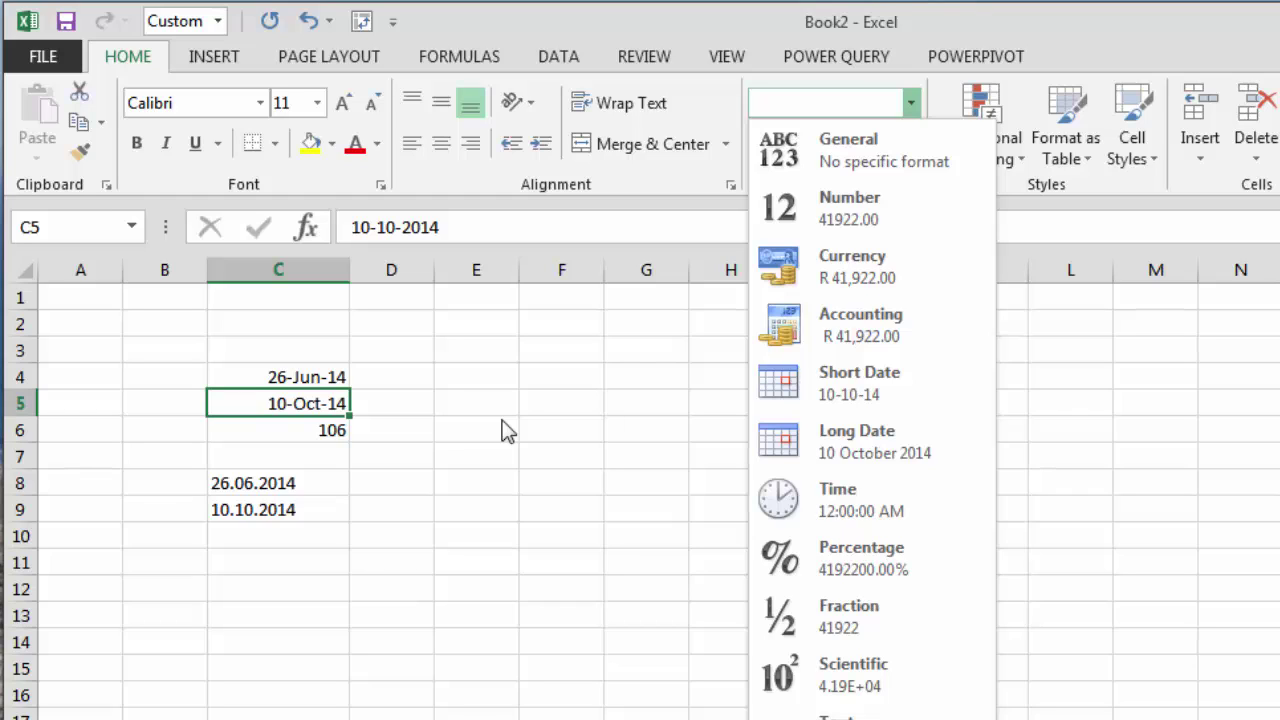
click(263, 490)
Compare the contents and alignment of the dotted dates in C8 and C9 with the date in C4.
click(263, 488)
click(277, 512)
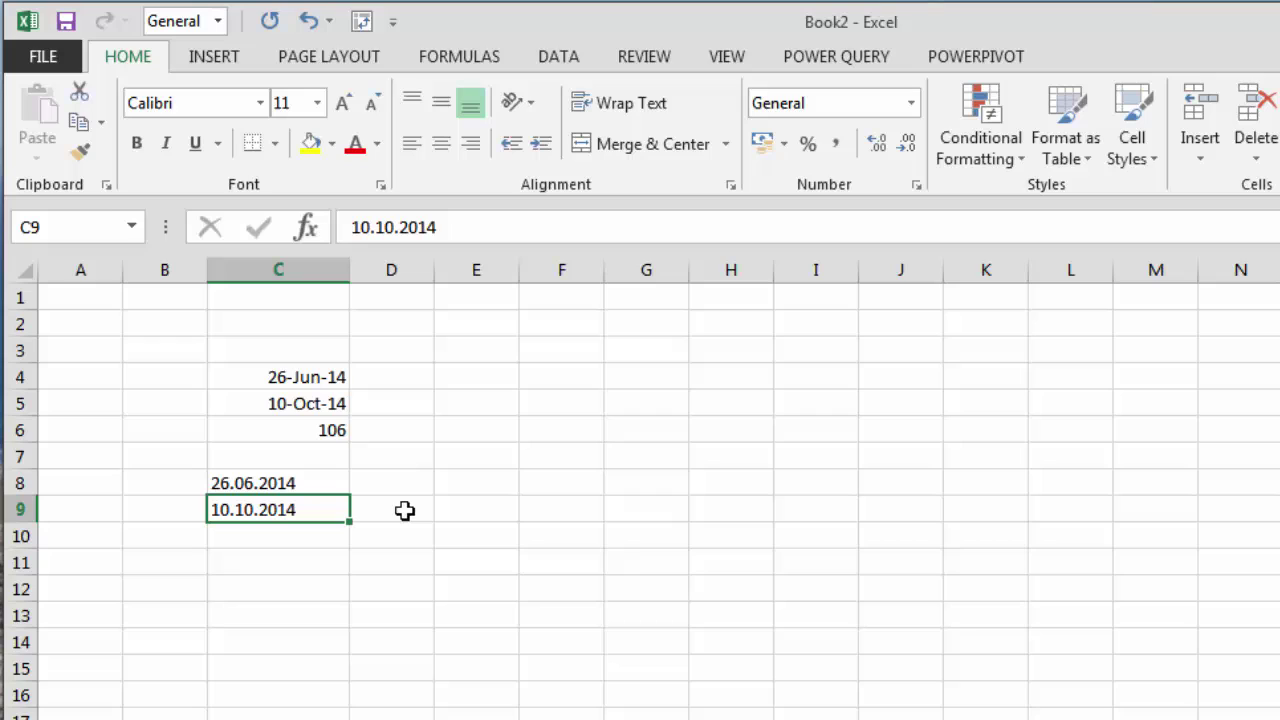
click(344, 376)
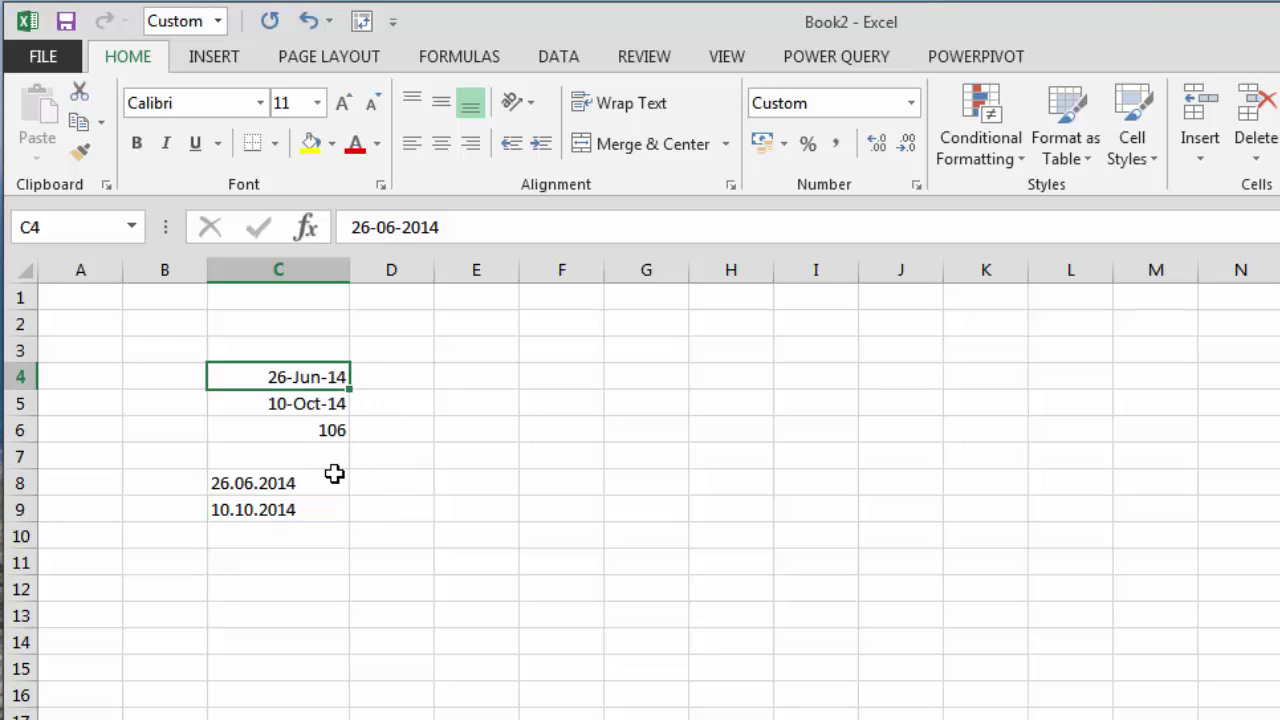
click(342, 350)
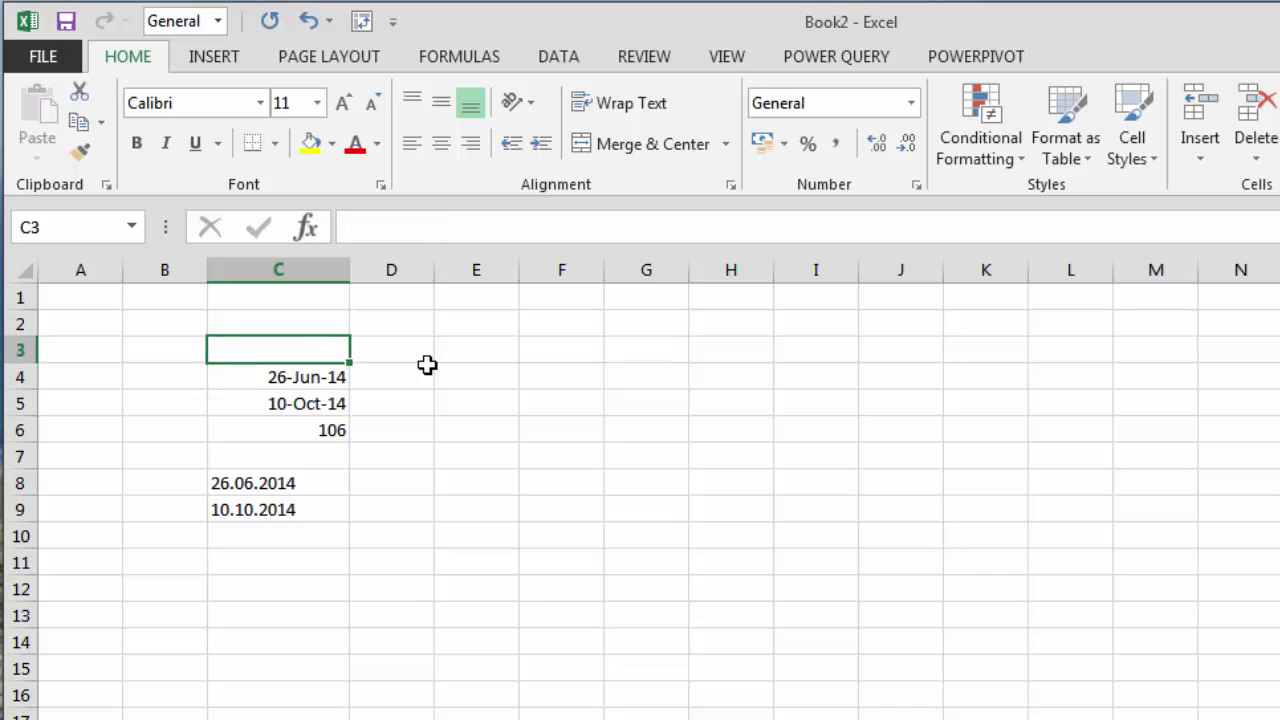
Enter the date 1 Jan 1900 in C3 and examine its number format previews.
text(1 Jan 1900)
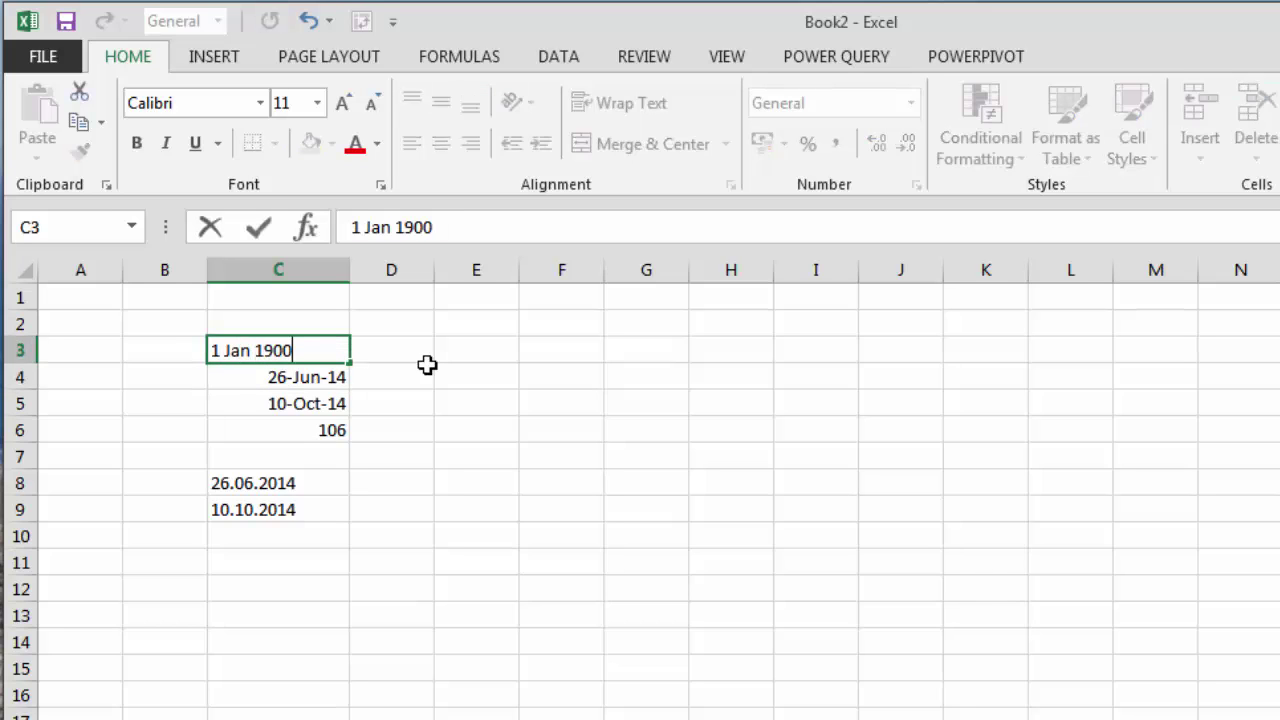
key(Return)
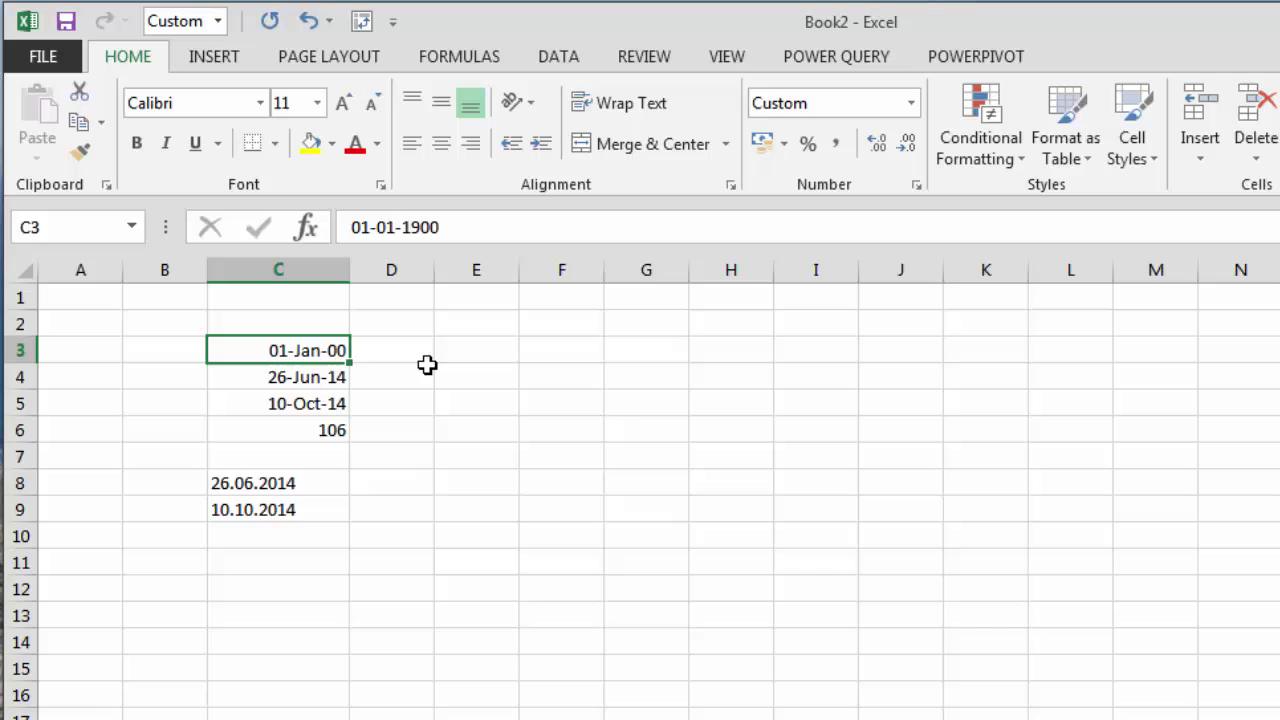
click(911, 103)
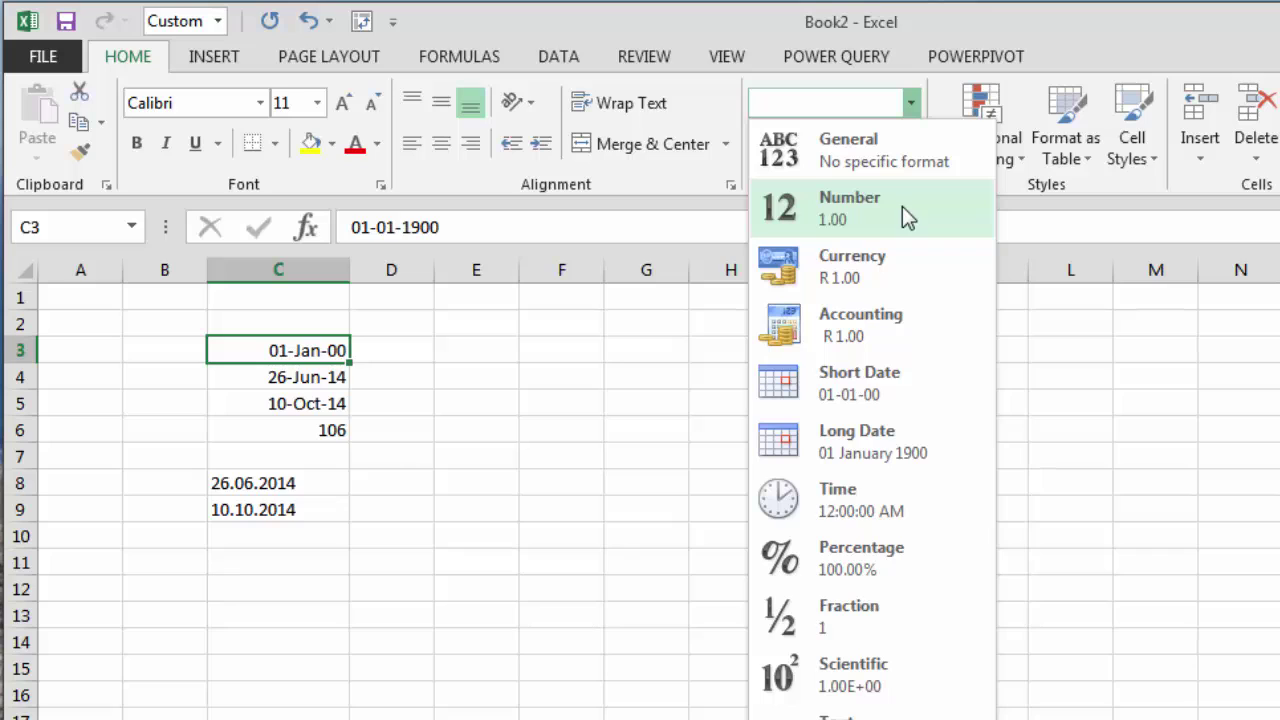
click(227, 443)
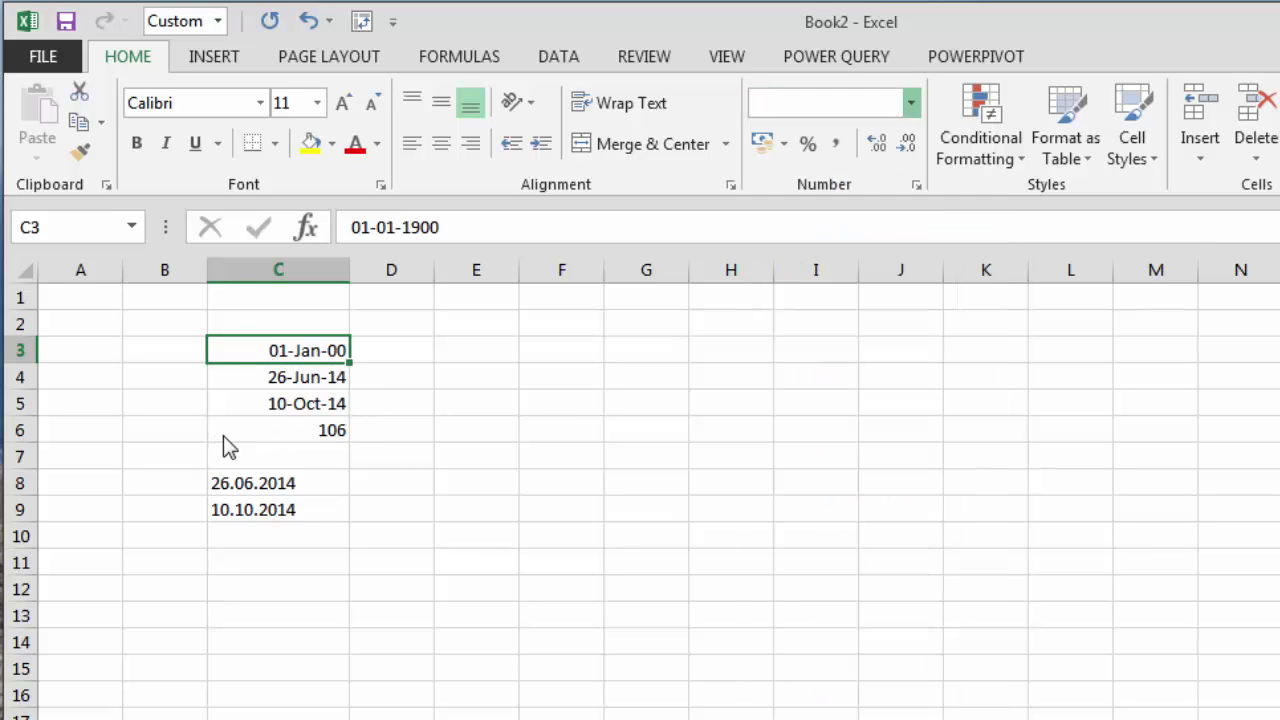
Clear the 1900 date from C3.
click(280, 377)
click(301, 350)
key(Delete)
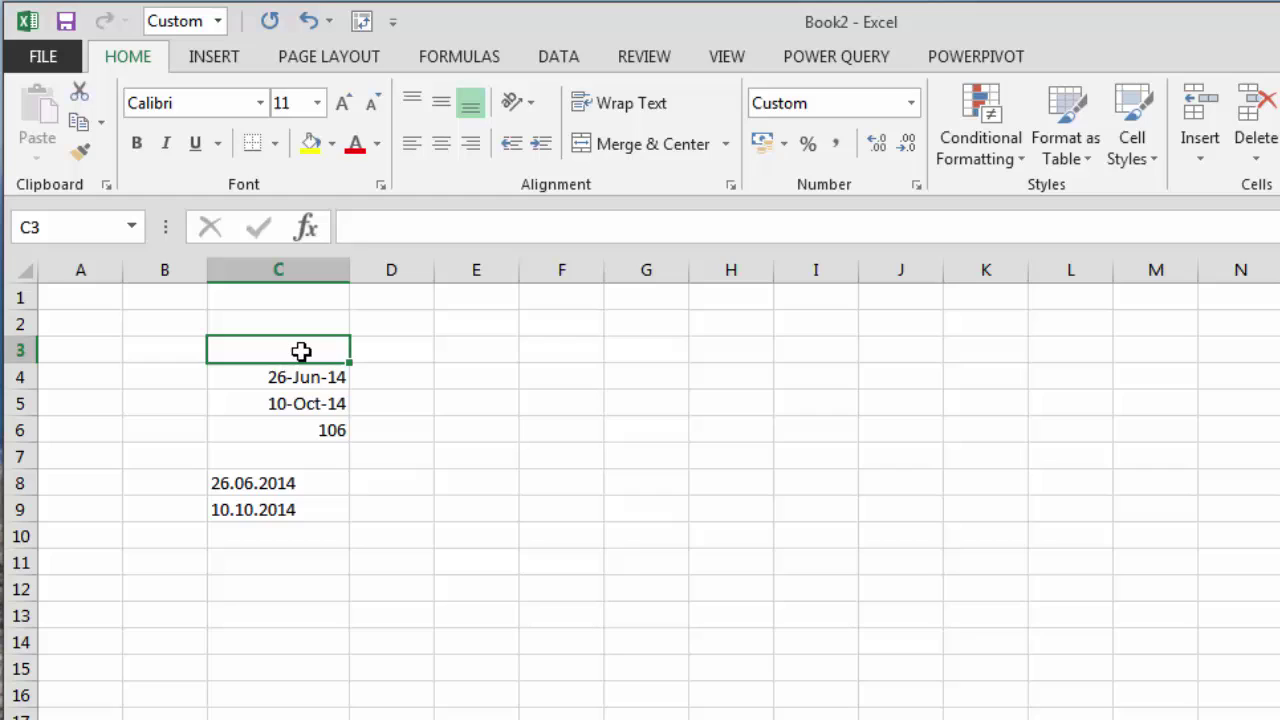
Extract the day from the dotted date in C8 into D8 with the formula =LEFT(C8,2).
click(291, 487)
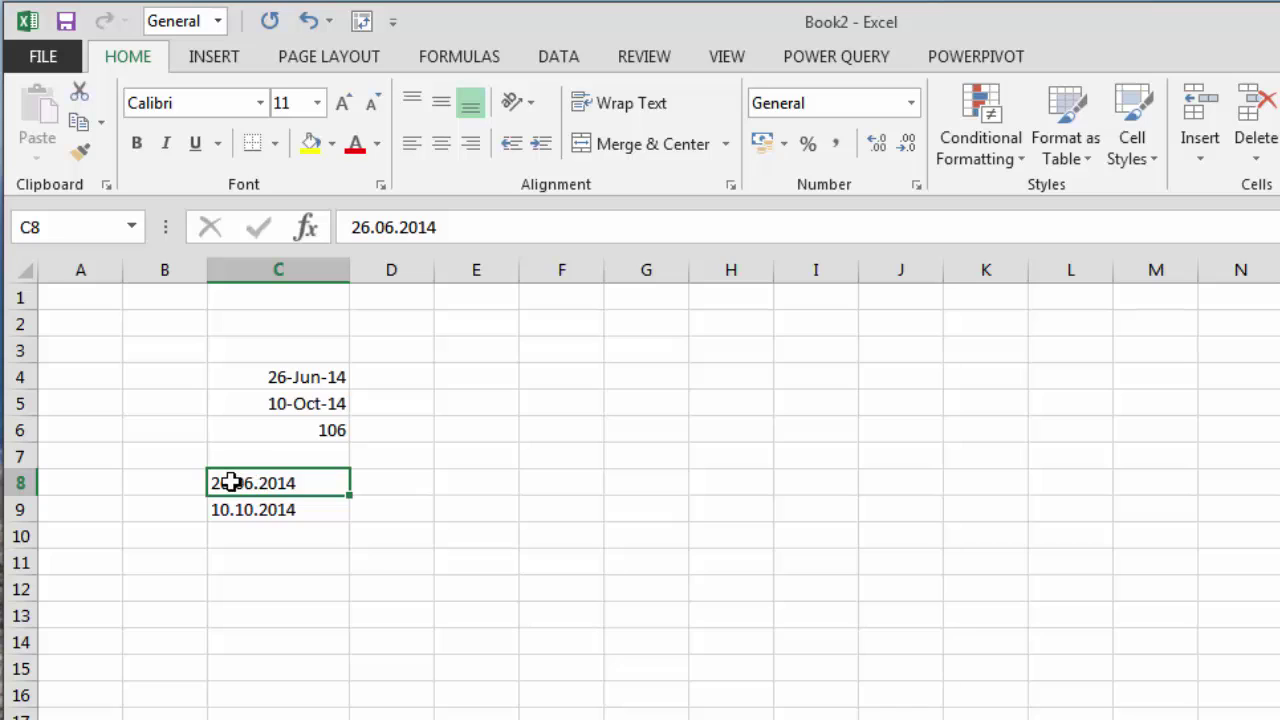
click(394, 484)
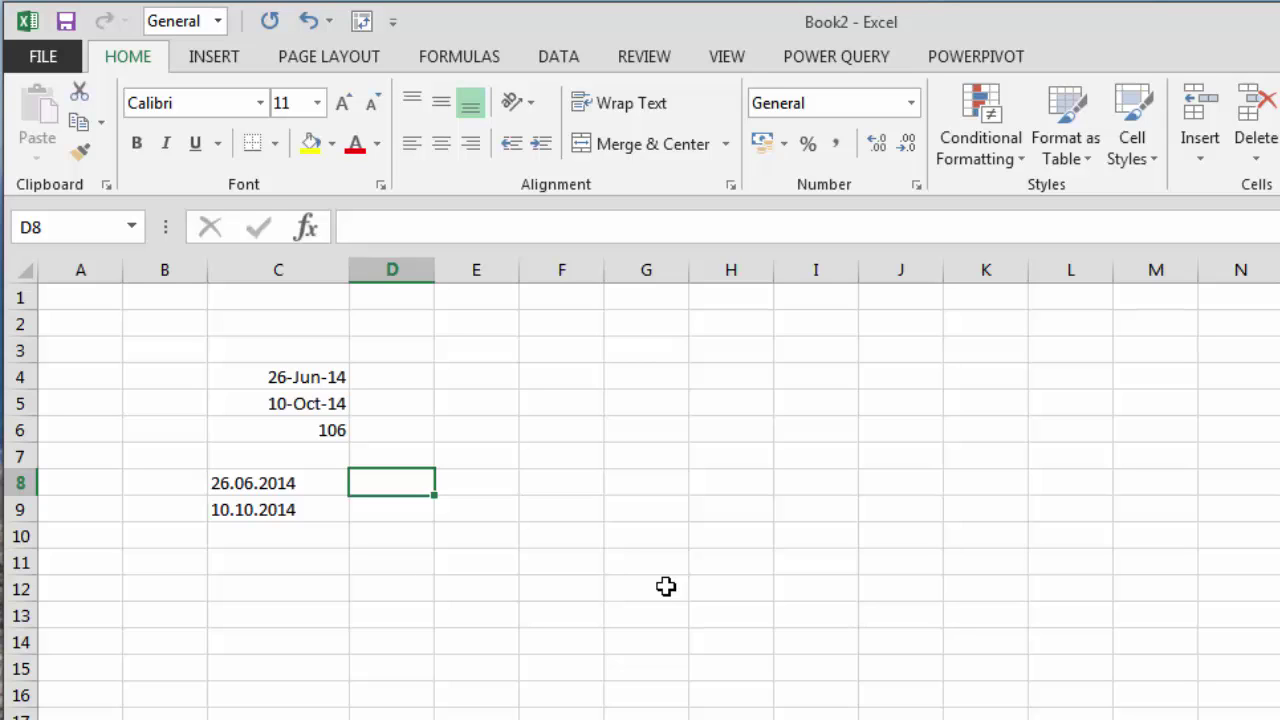
text(=left)
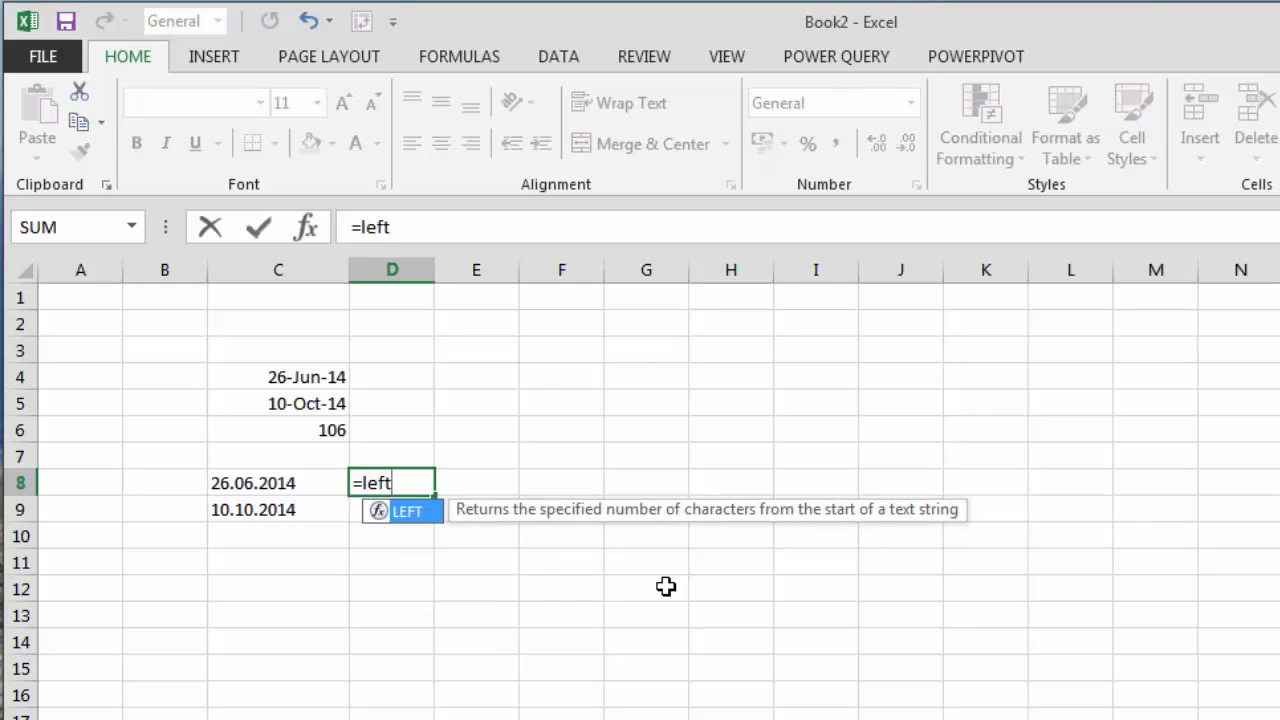
text(()
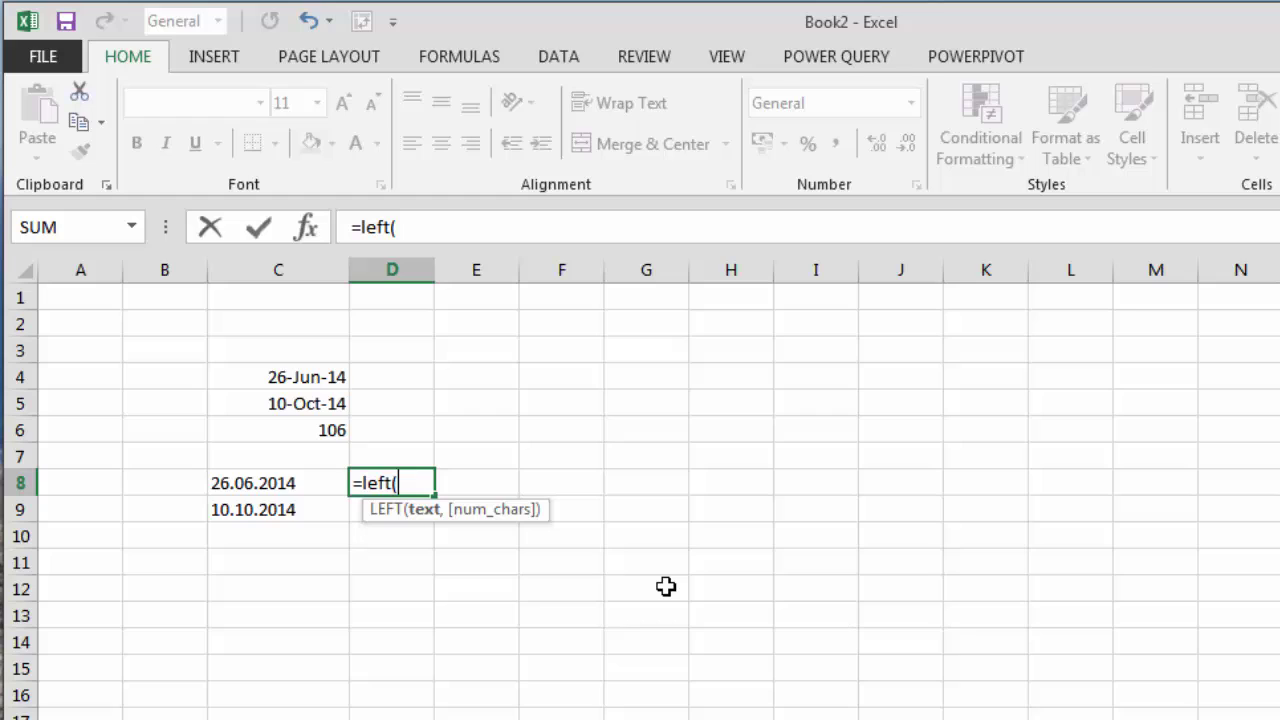
click(255, 470)
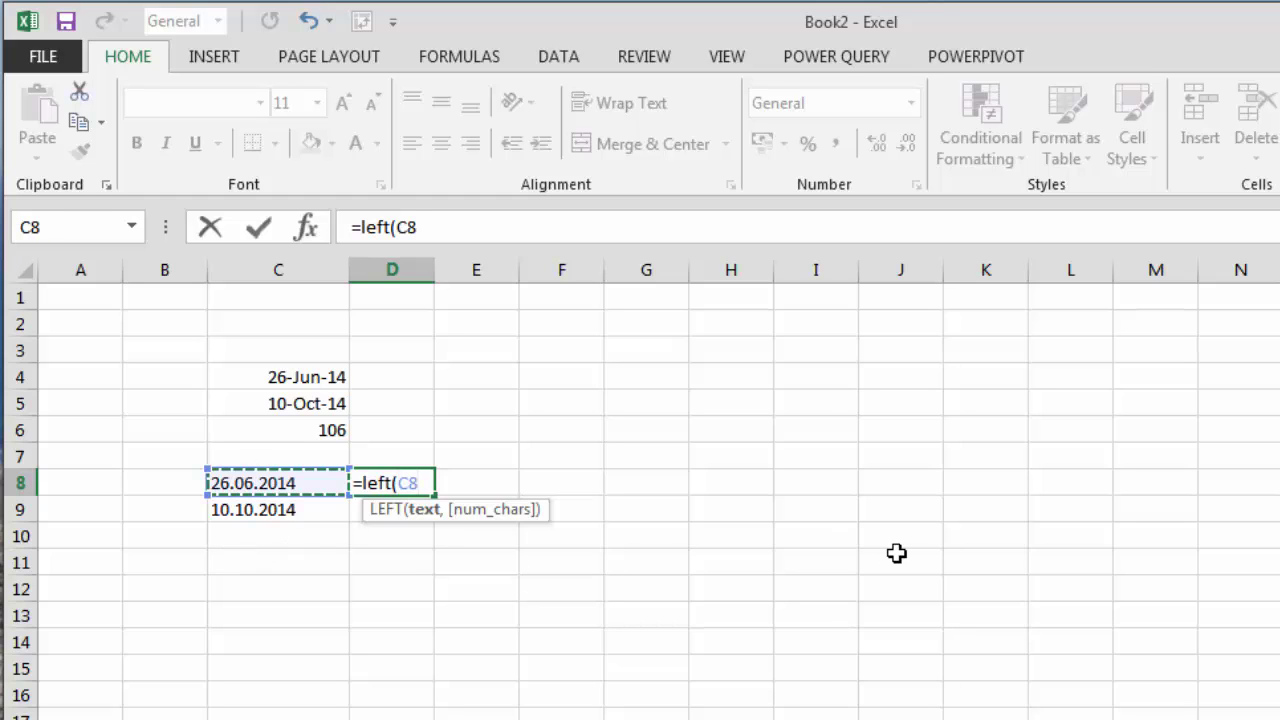
text(,)
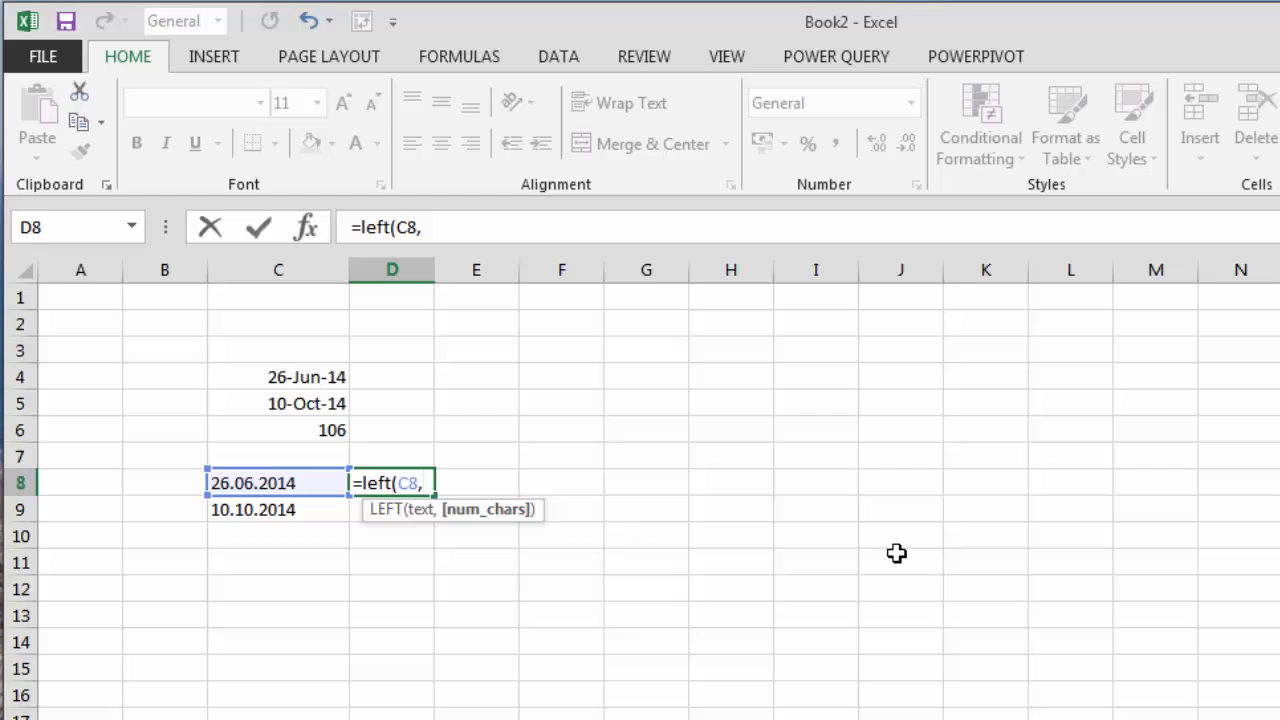
text(2))
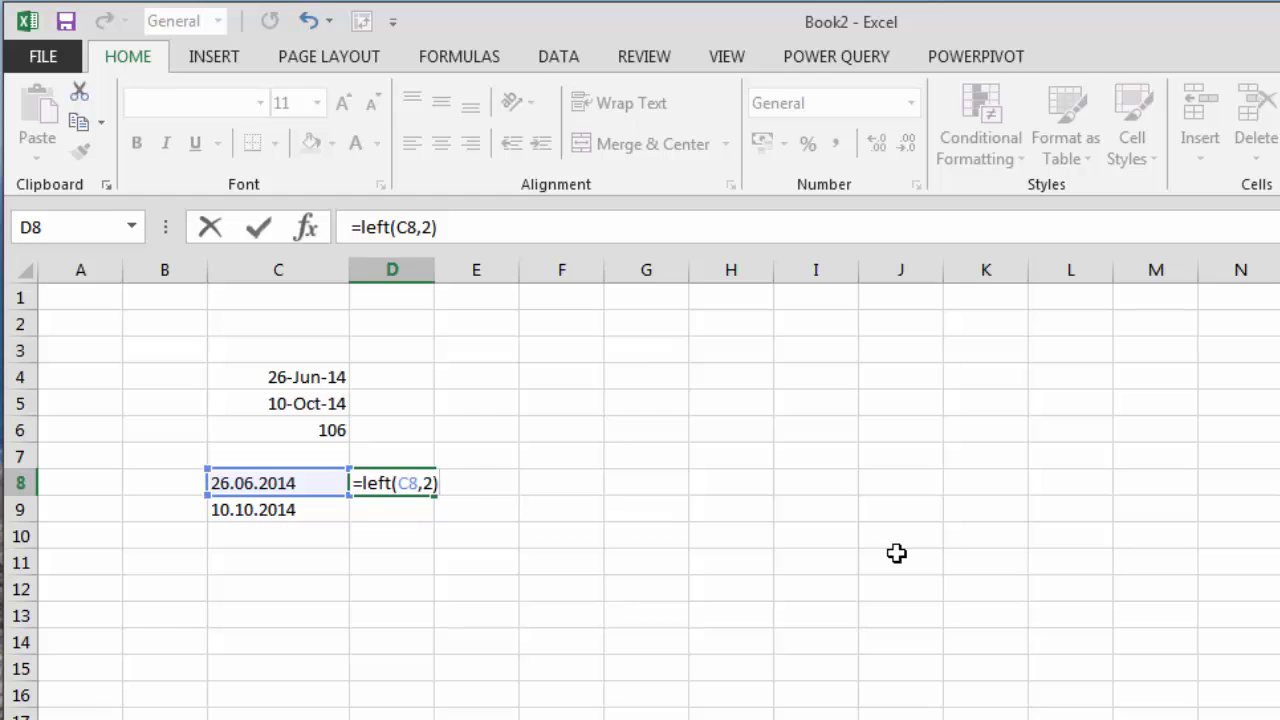
key(Return)
key(Up)
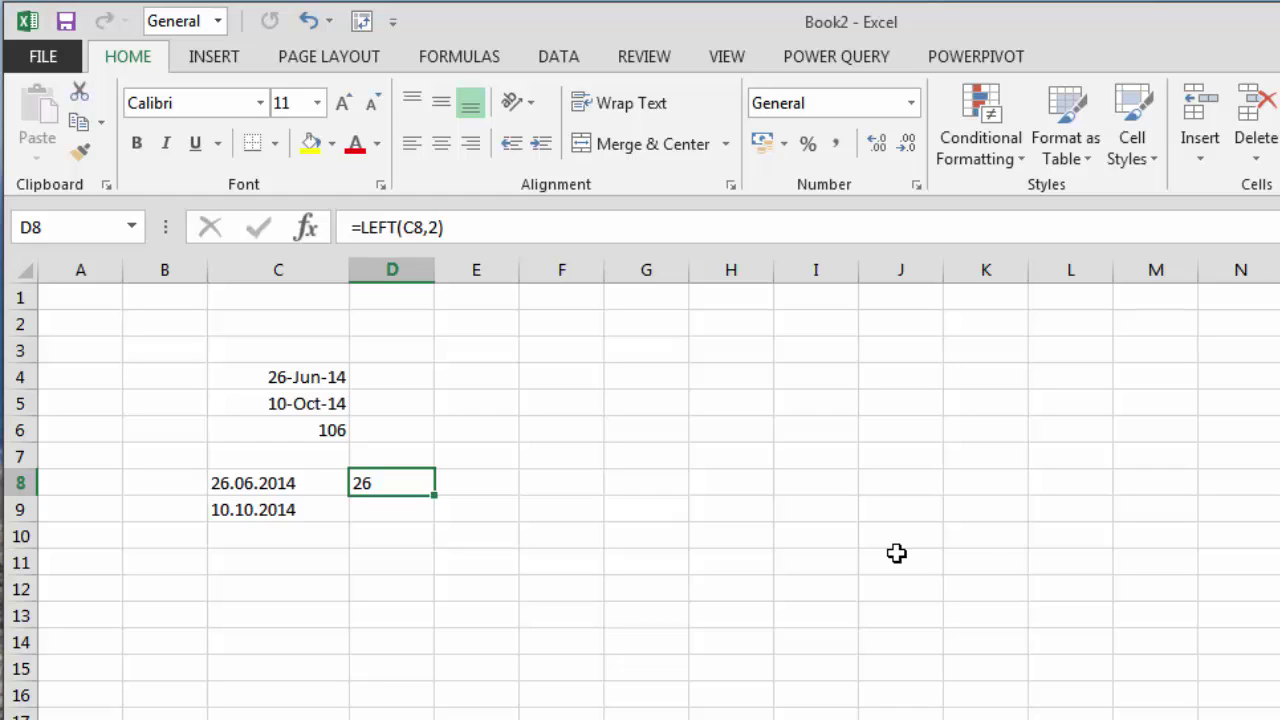
Extract the month from the dotted date in C8 into E8 with the formula =MID(C8,4,2).
key(Right)
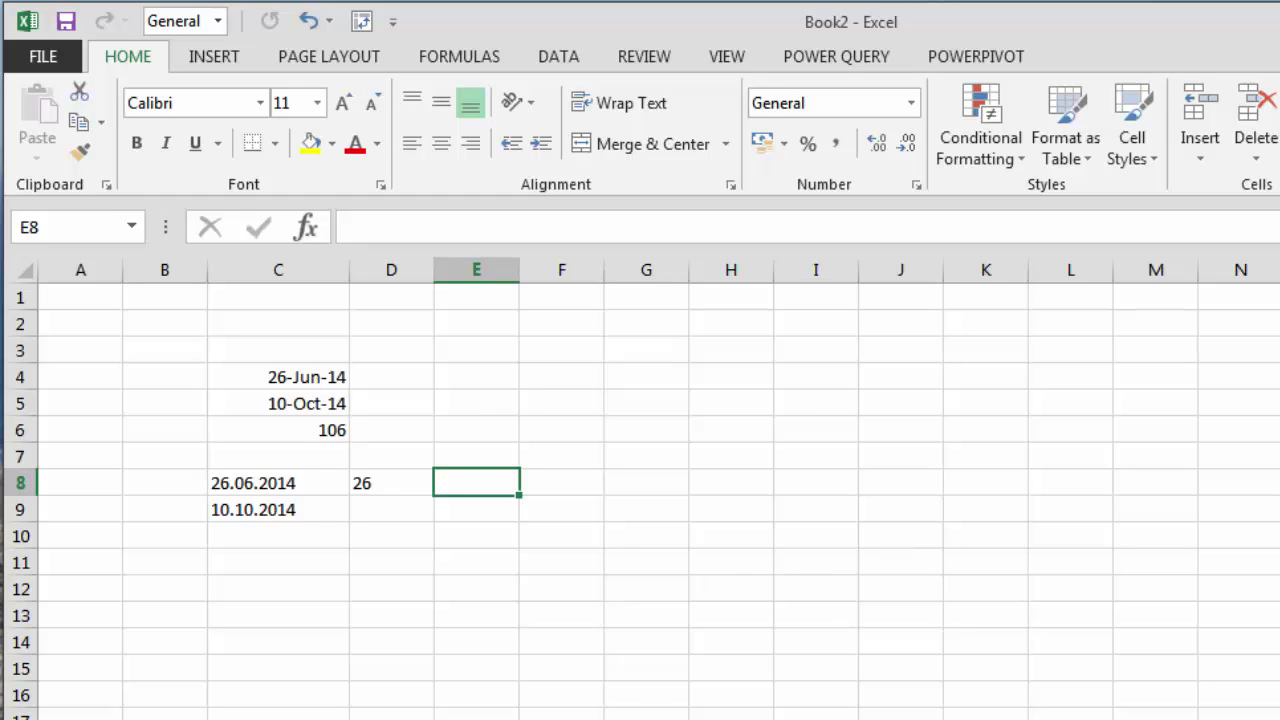
text(=)
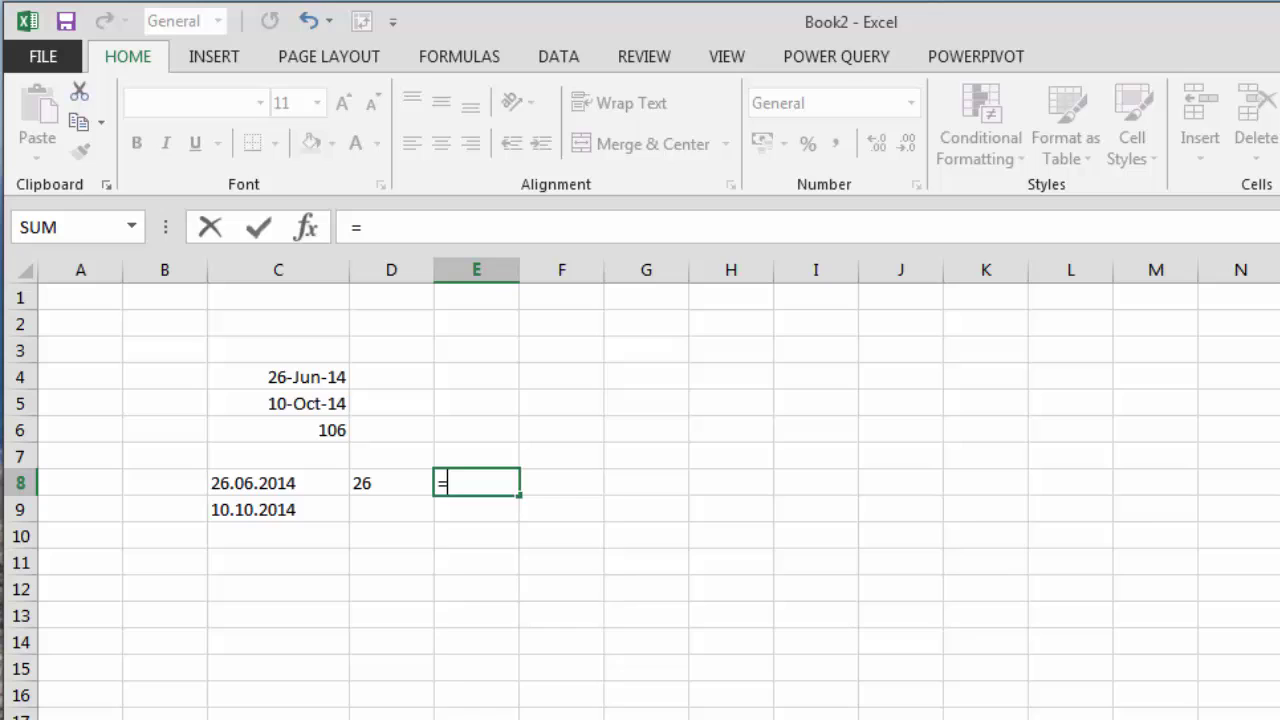
text(mid()
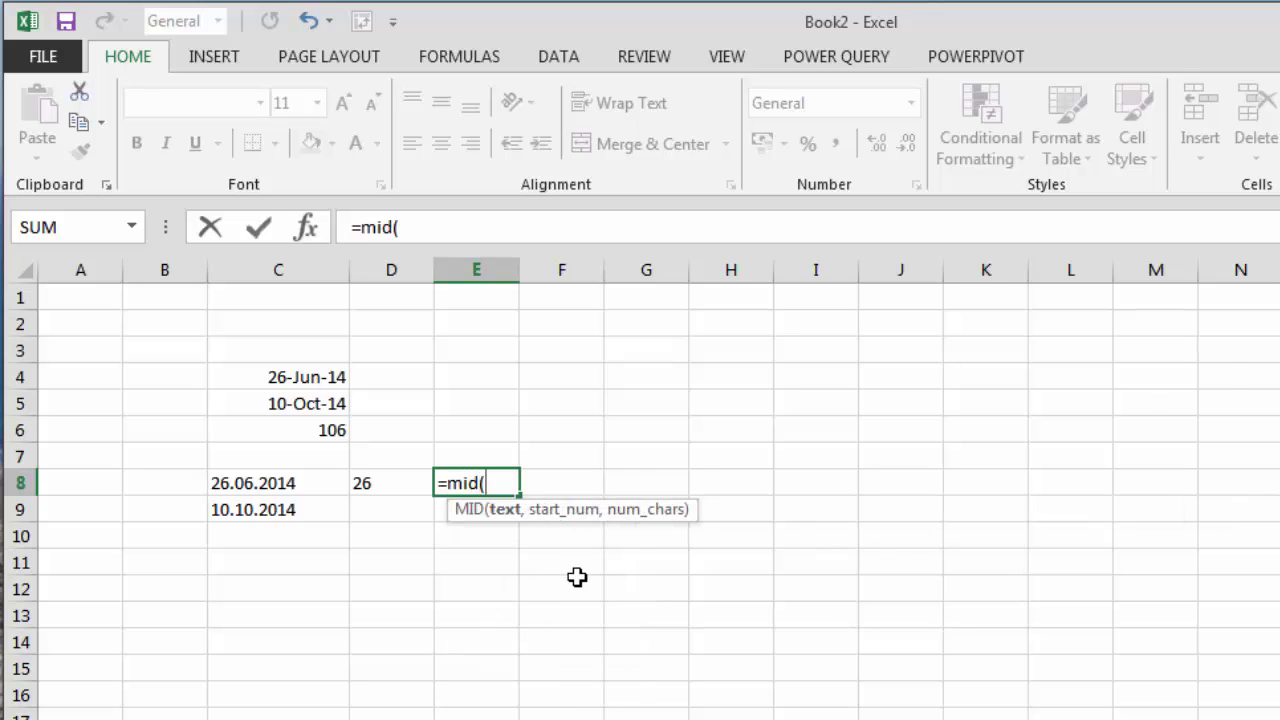
click(268, 490)
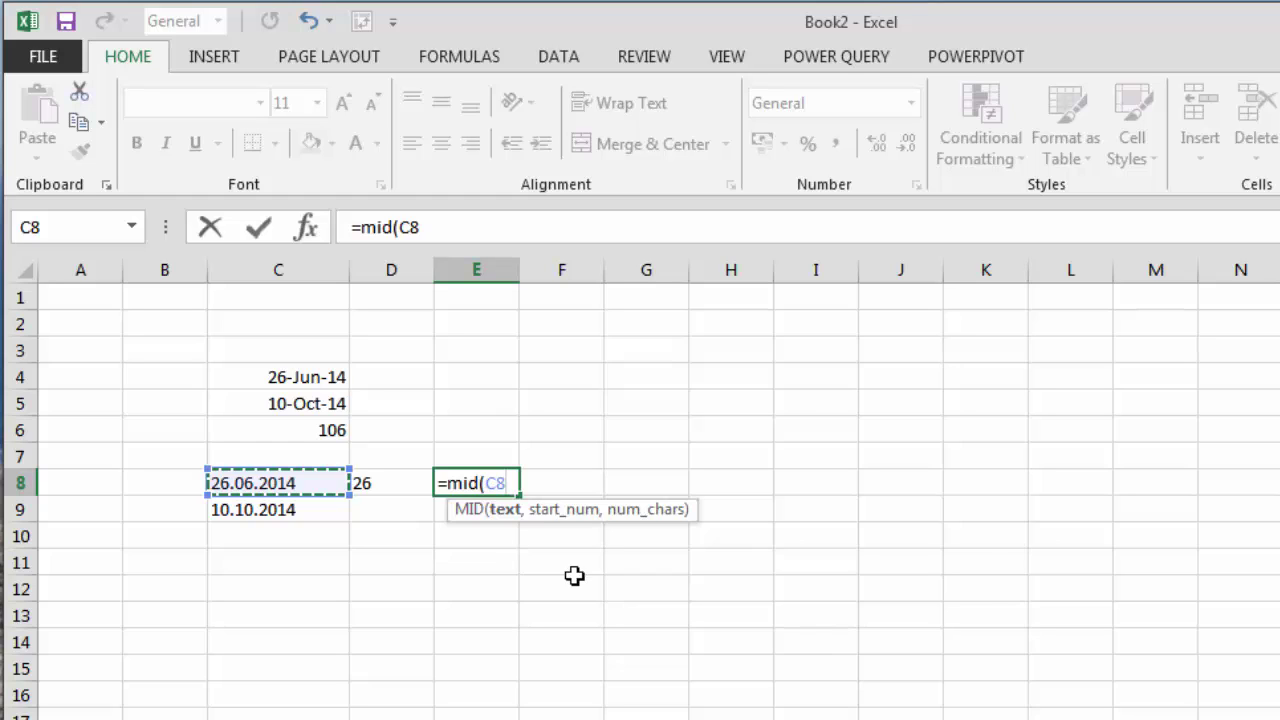
text(,)
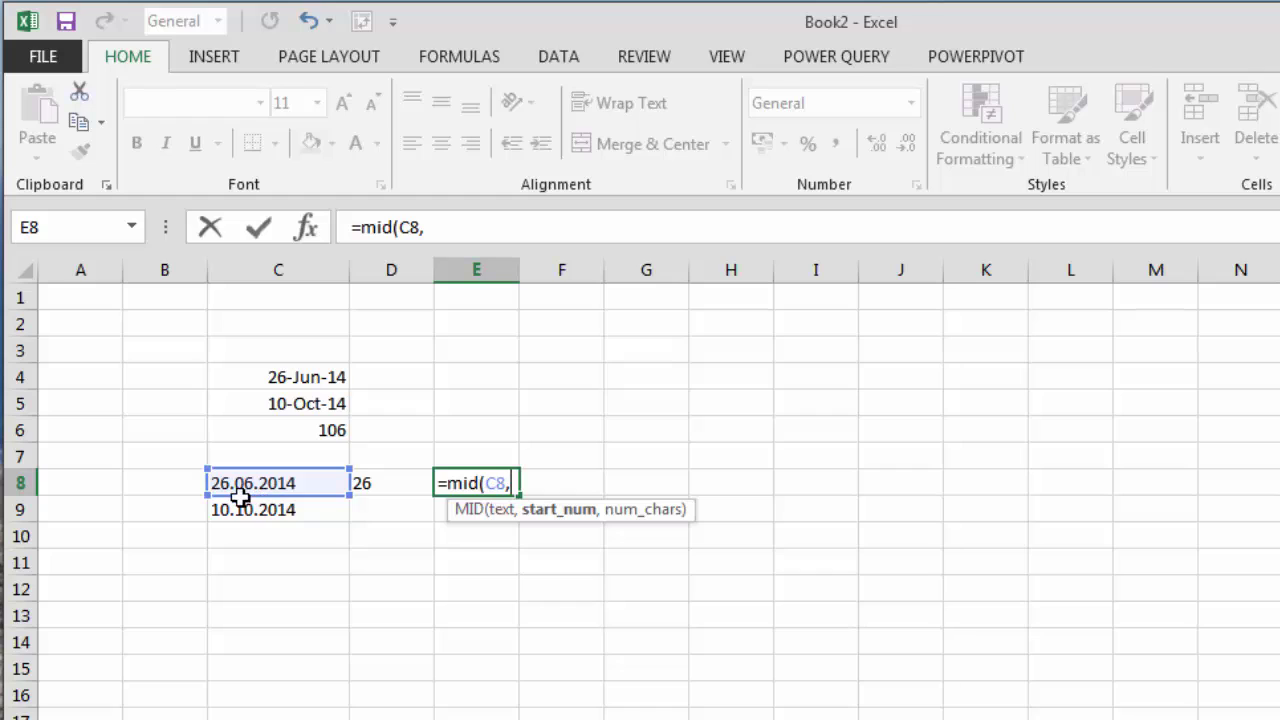
text(4)
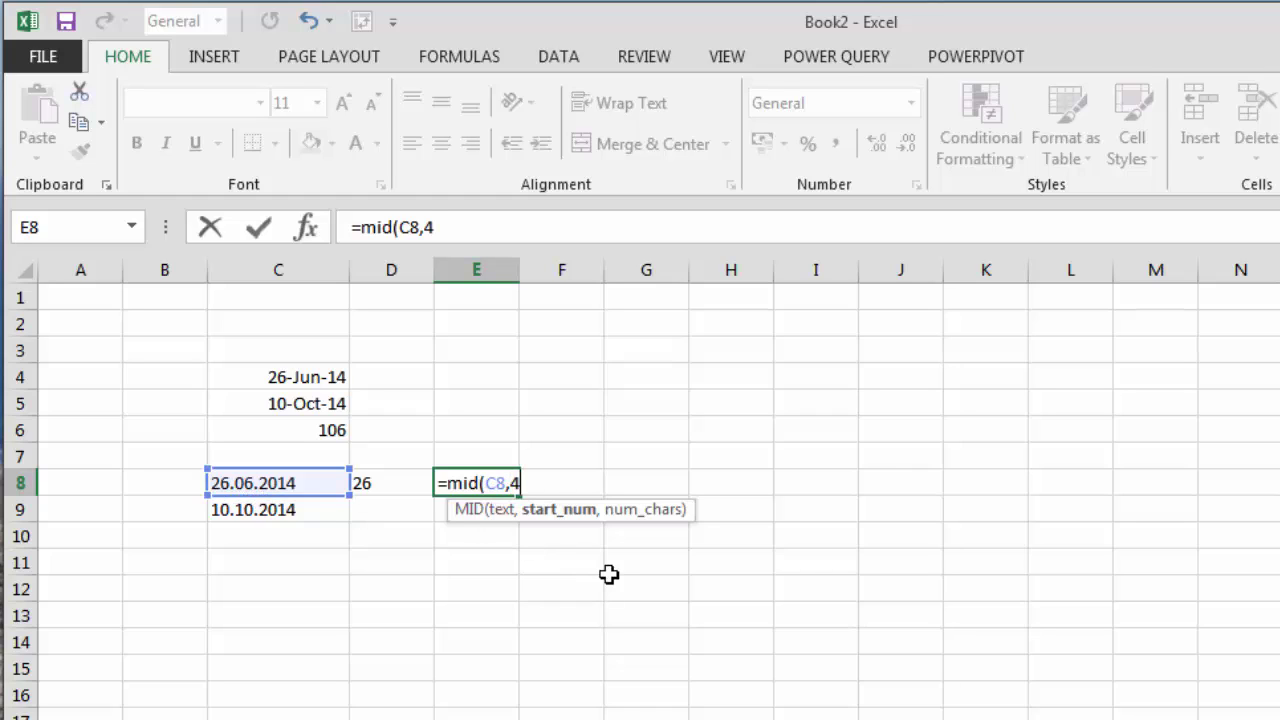
text(,2)
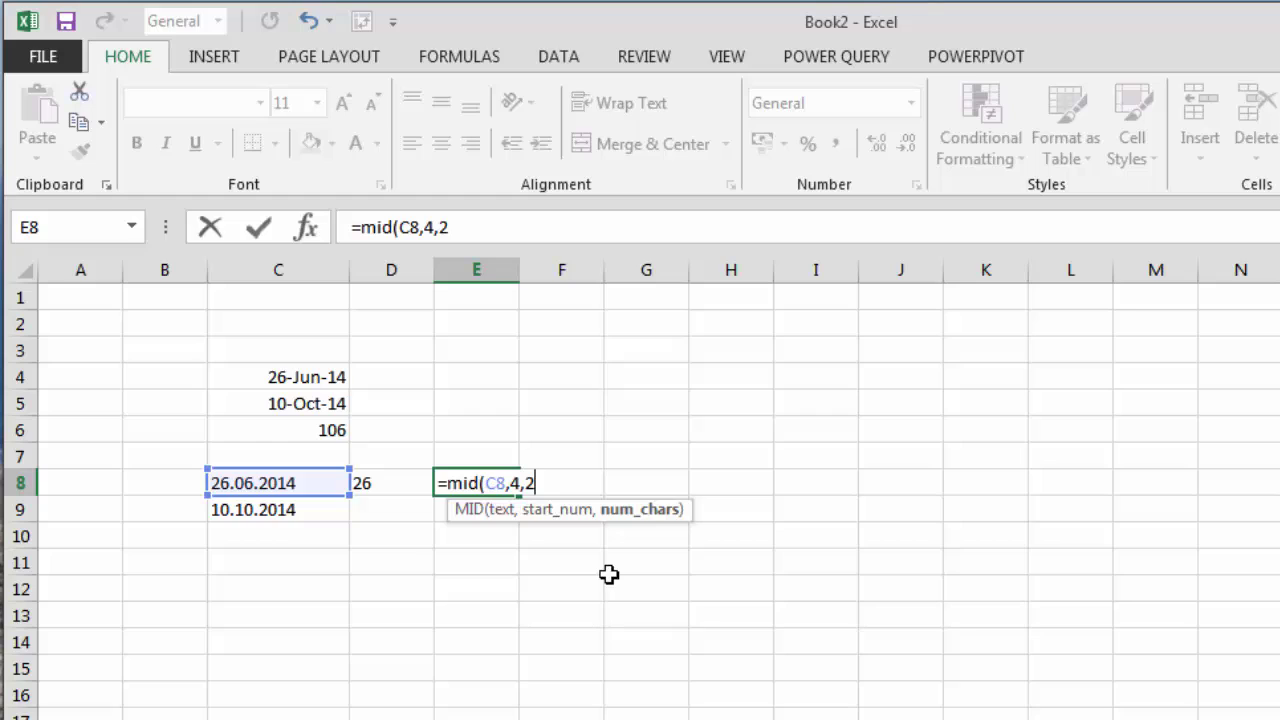
text())
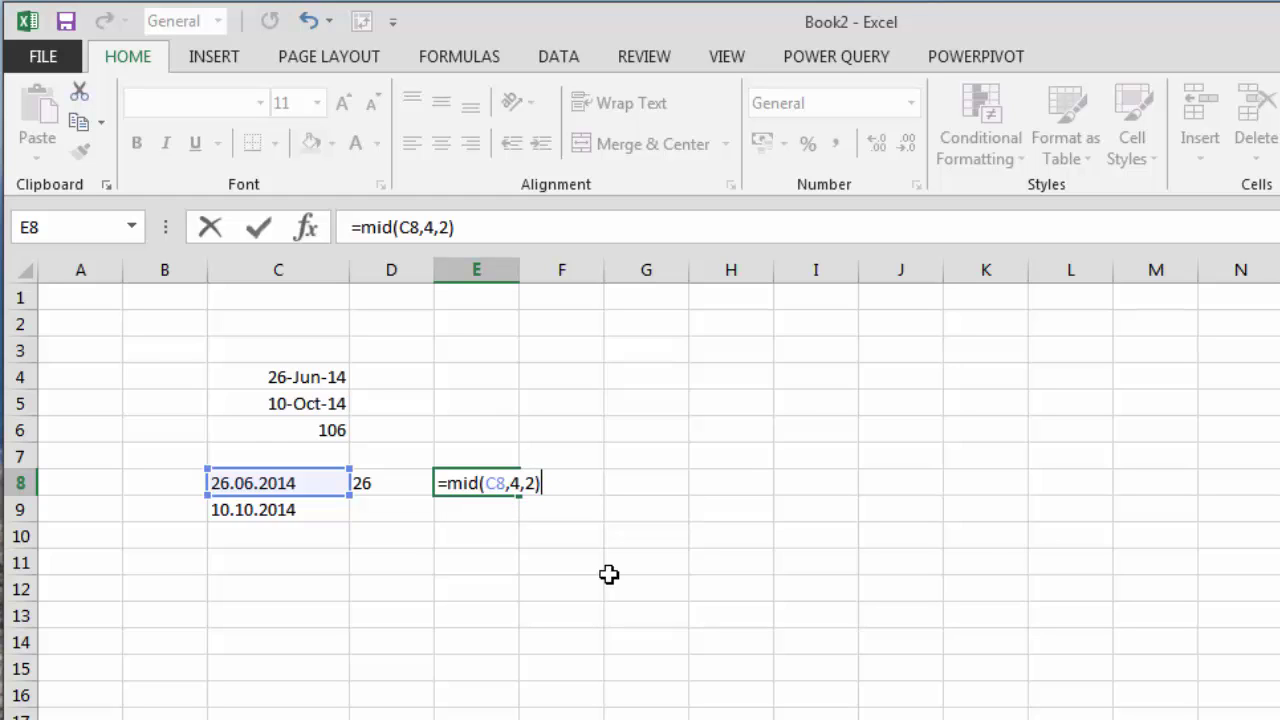
key(Return)
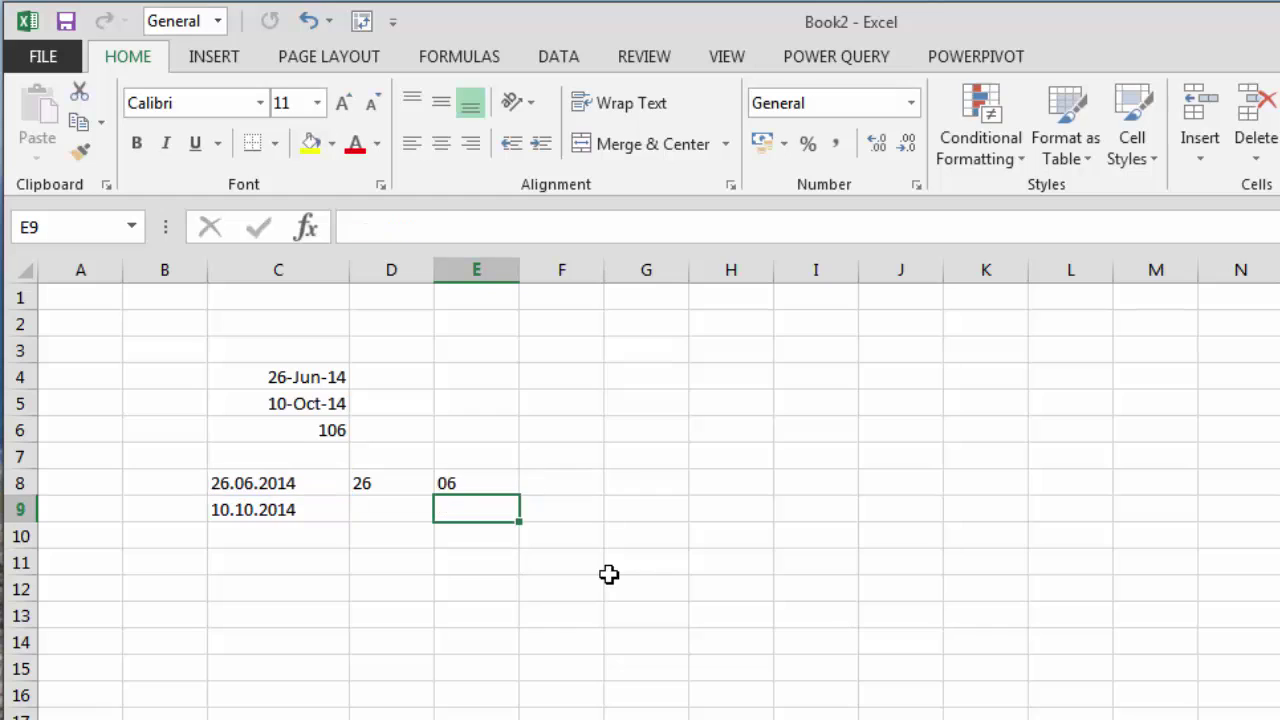
key(Up)
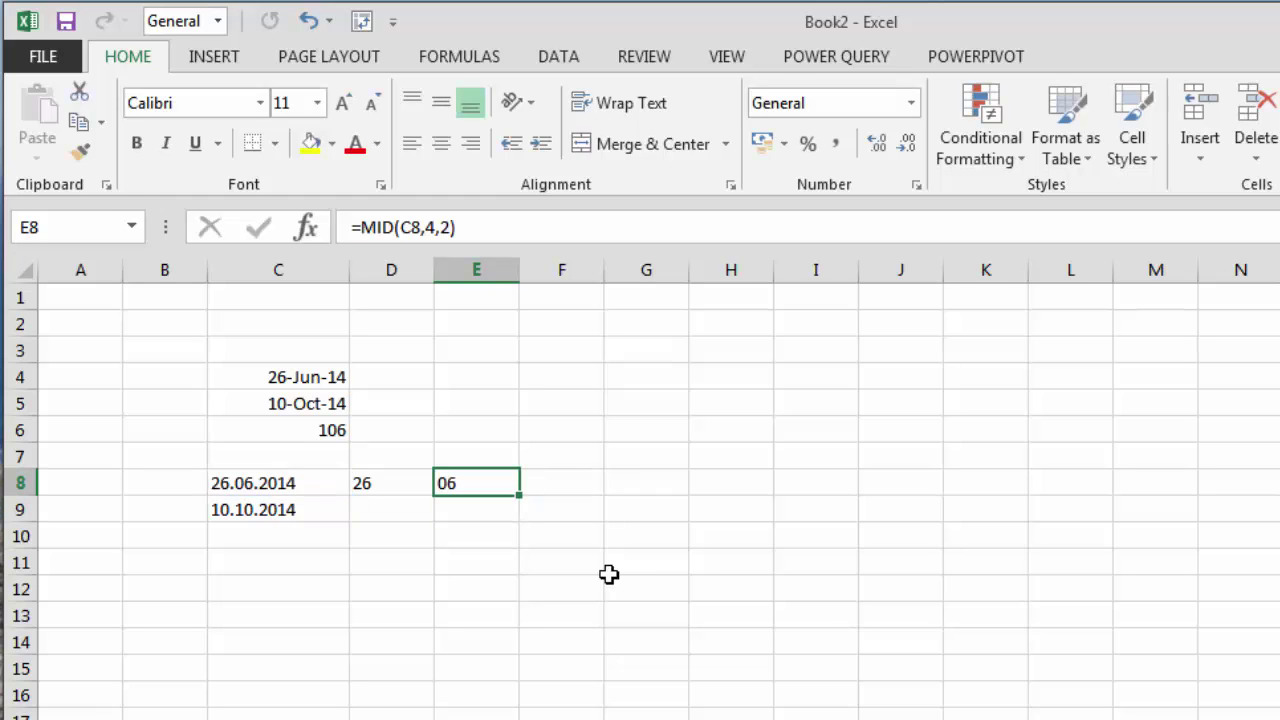
Extract the year from the dotted date in C8 into F8 with the formula =RIGHT(C8,4).
key(Right)
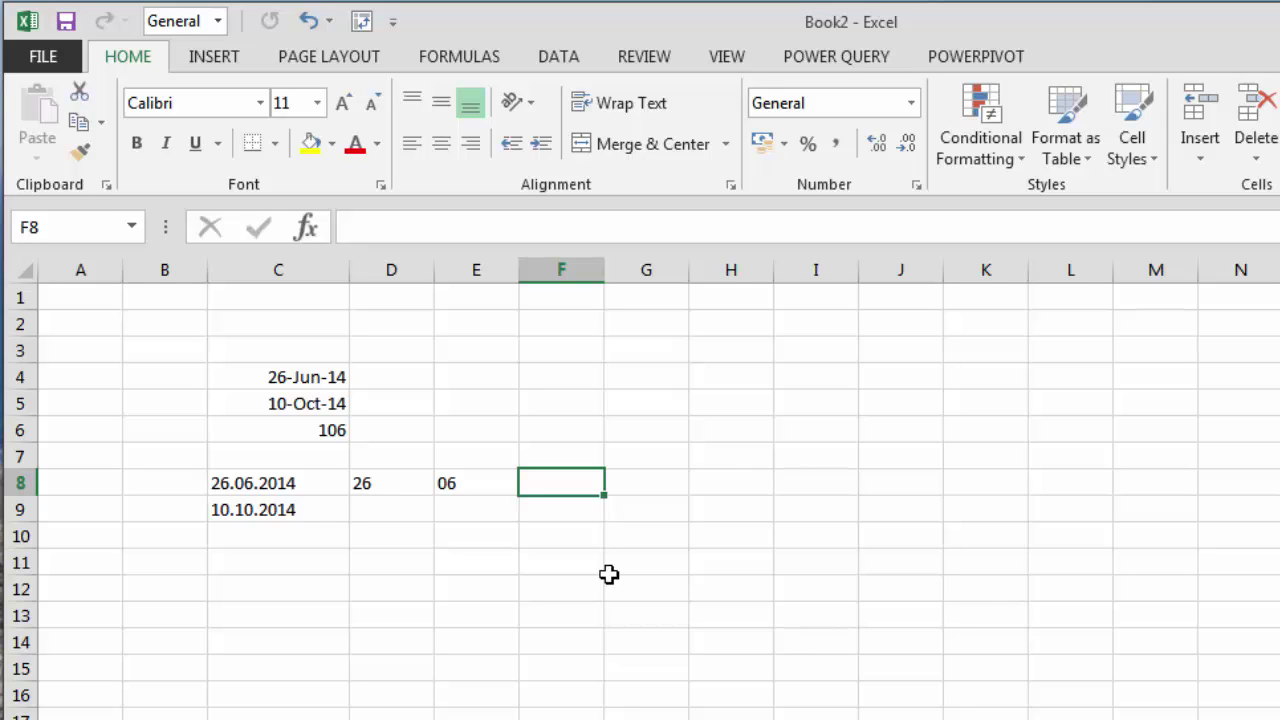
text(=right)
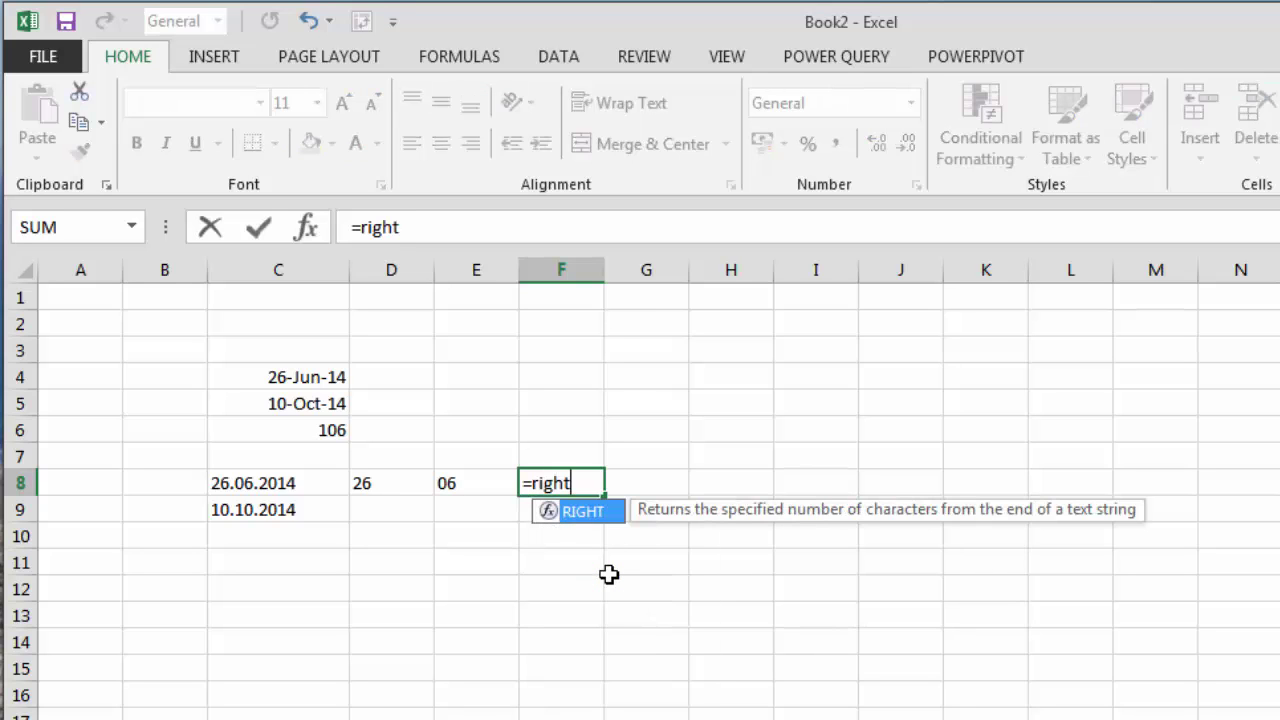
text(()
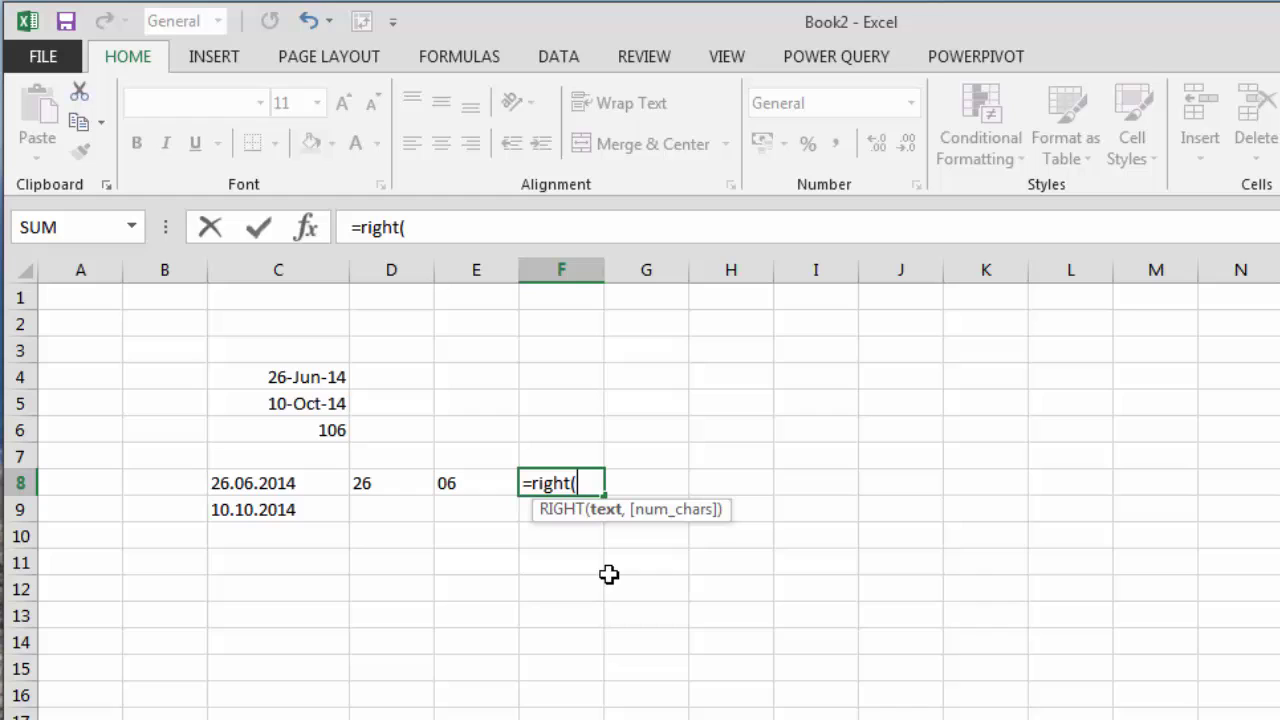
click(310, 488)
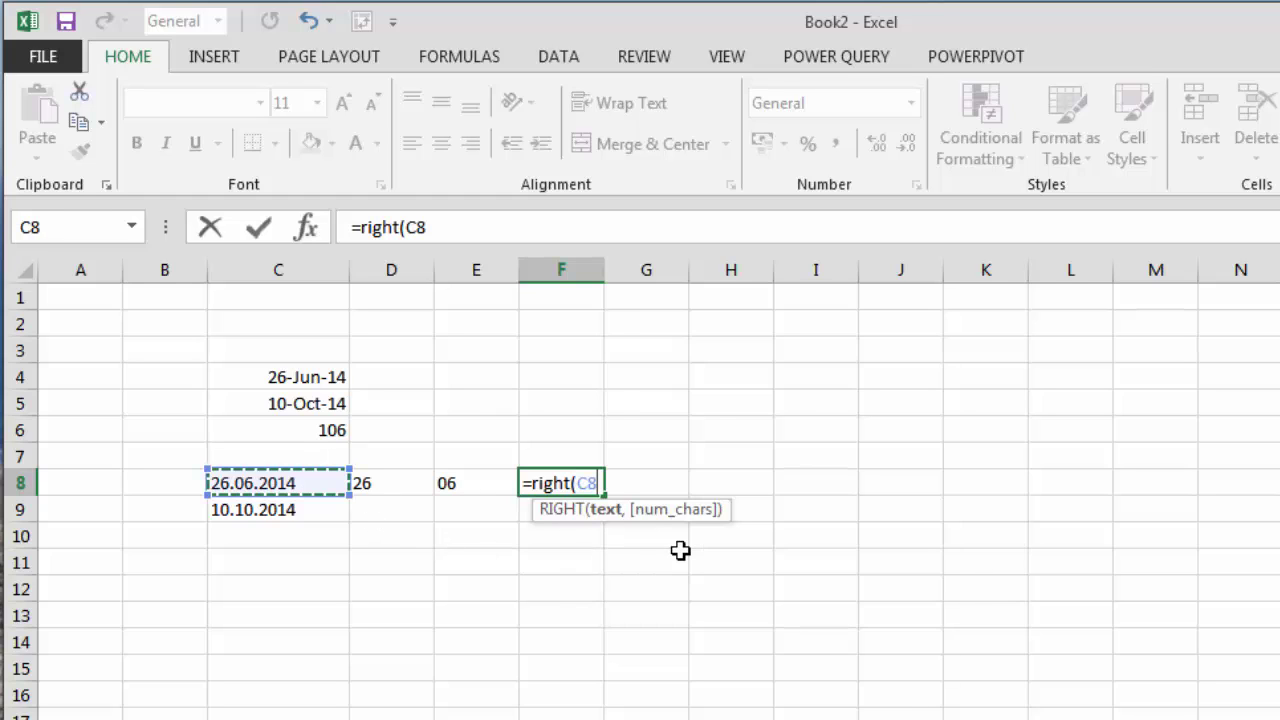
text(,)
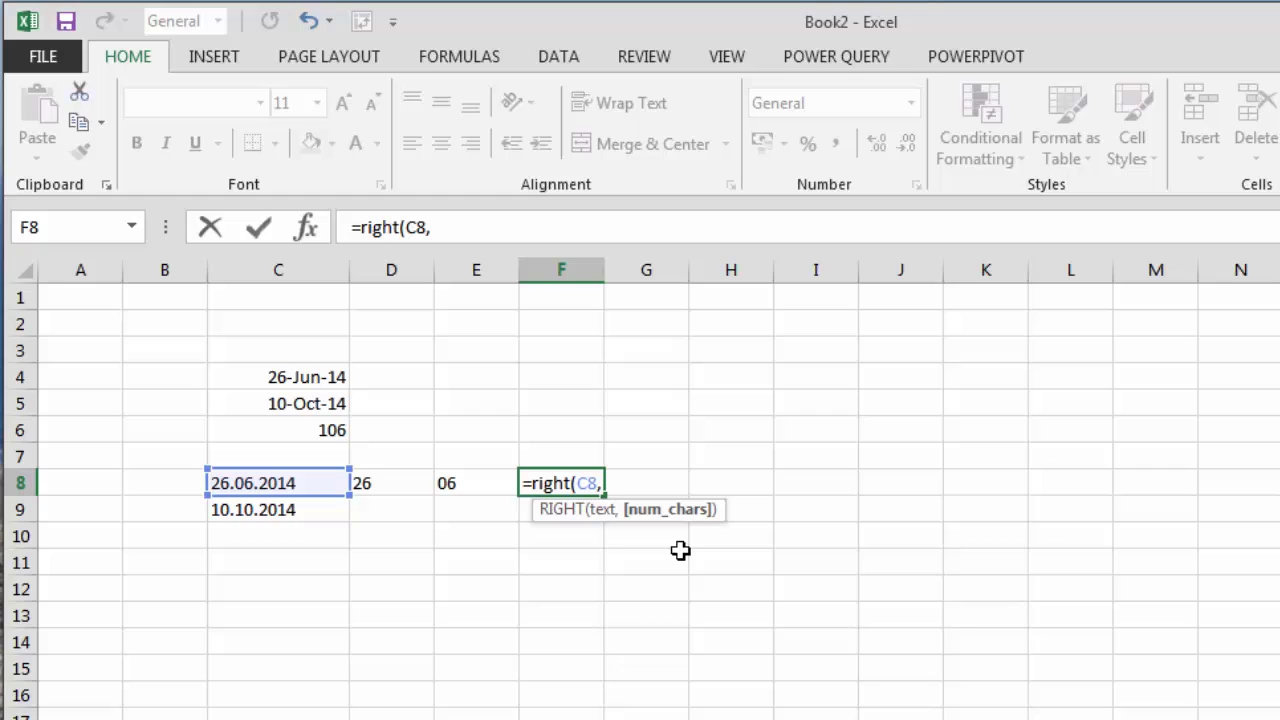
text(4))
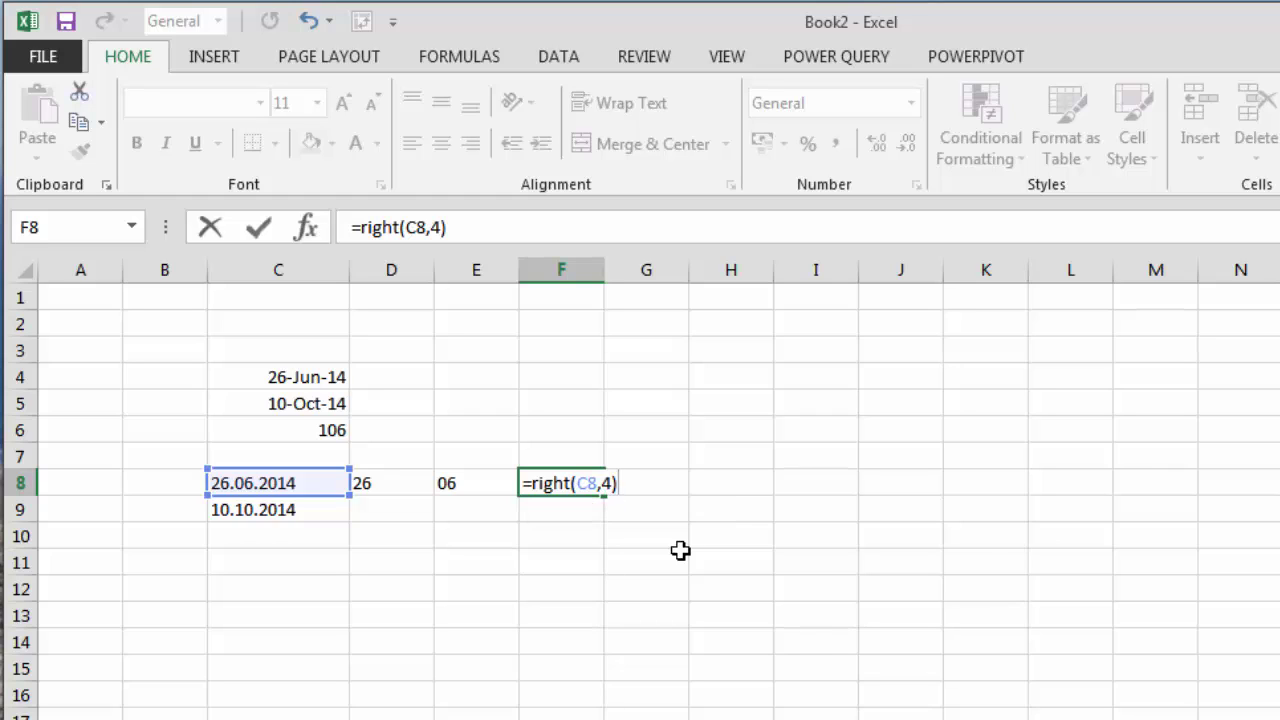
click(567, 516)
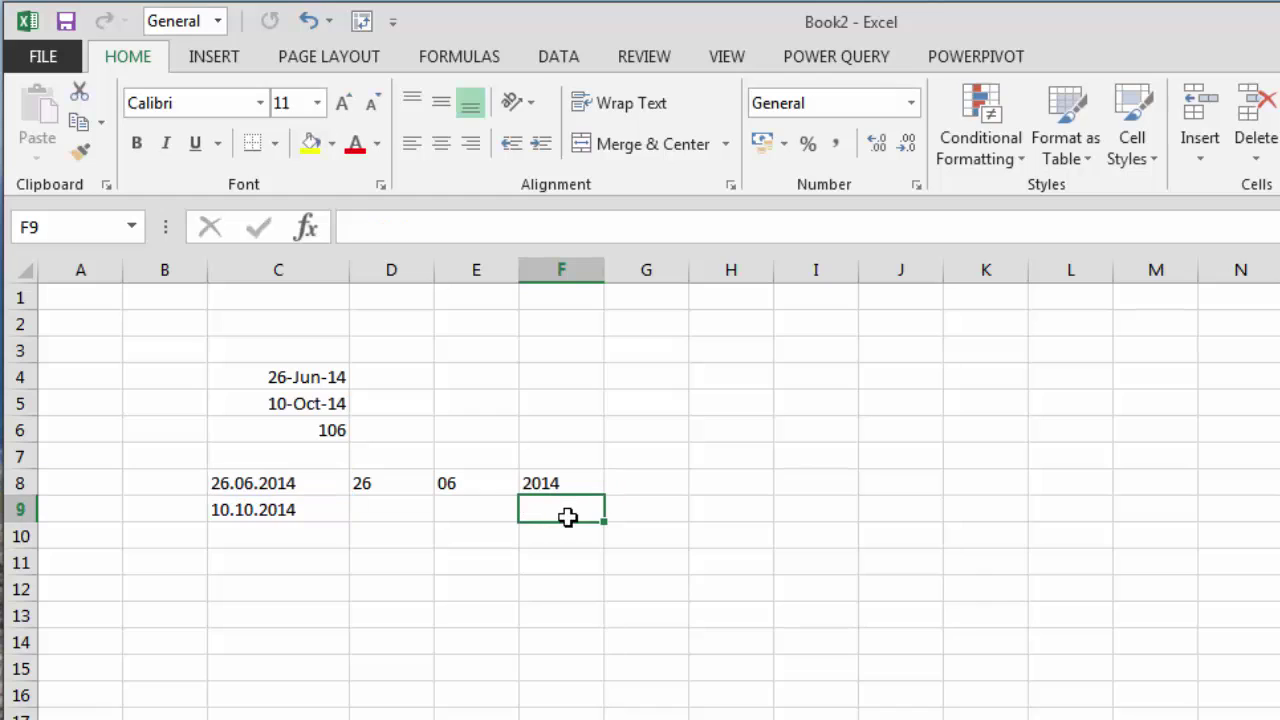
Build a real date in G8 from the extracted year, month and day with the formula =DATE(F8,E8,D8).
key(Up)
key(Left)
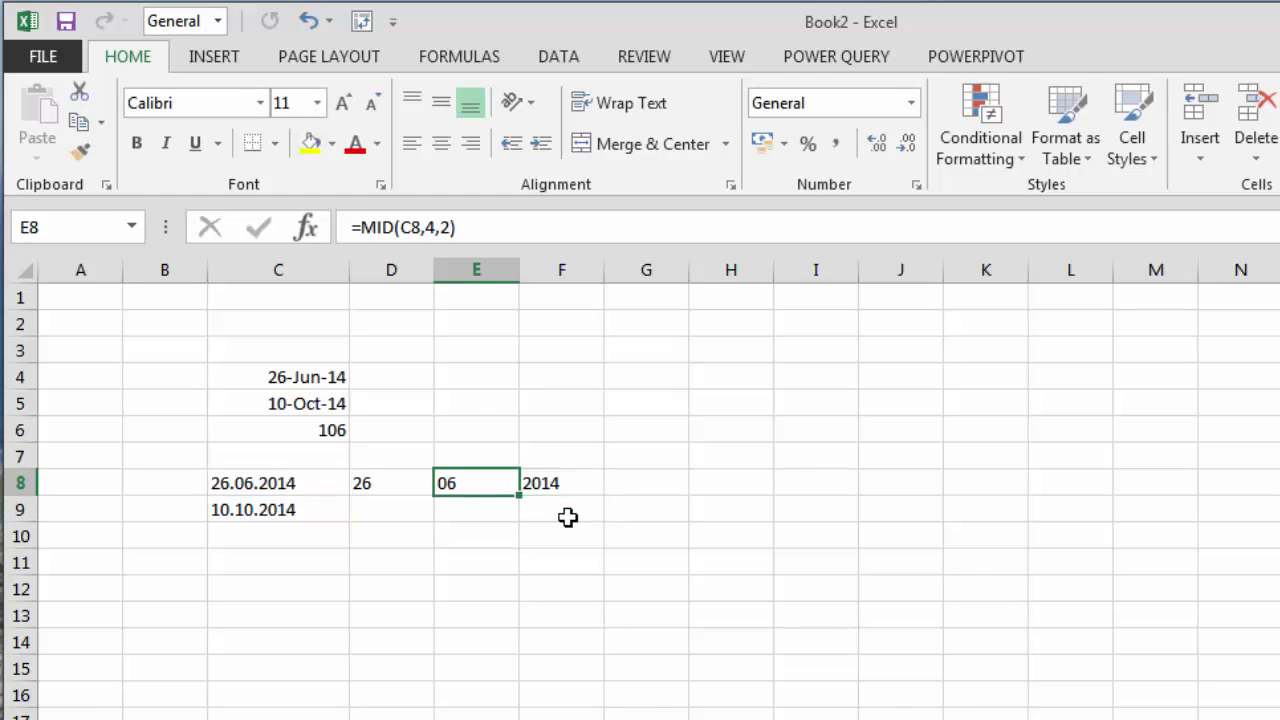
key(Left)
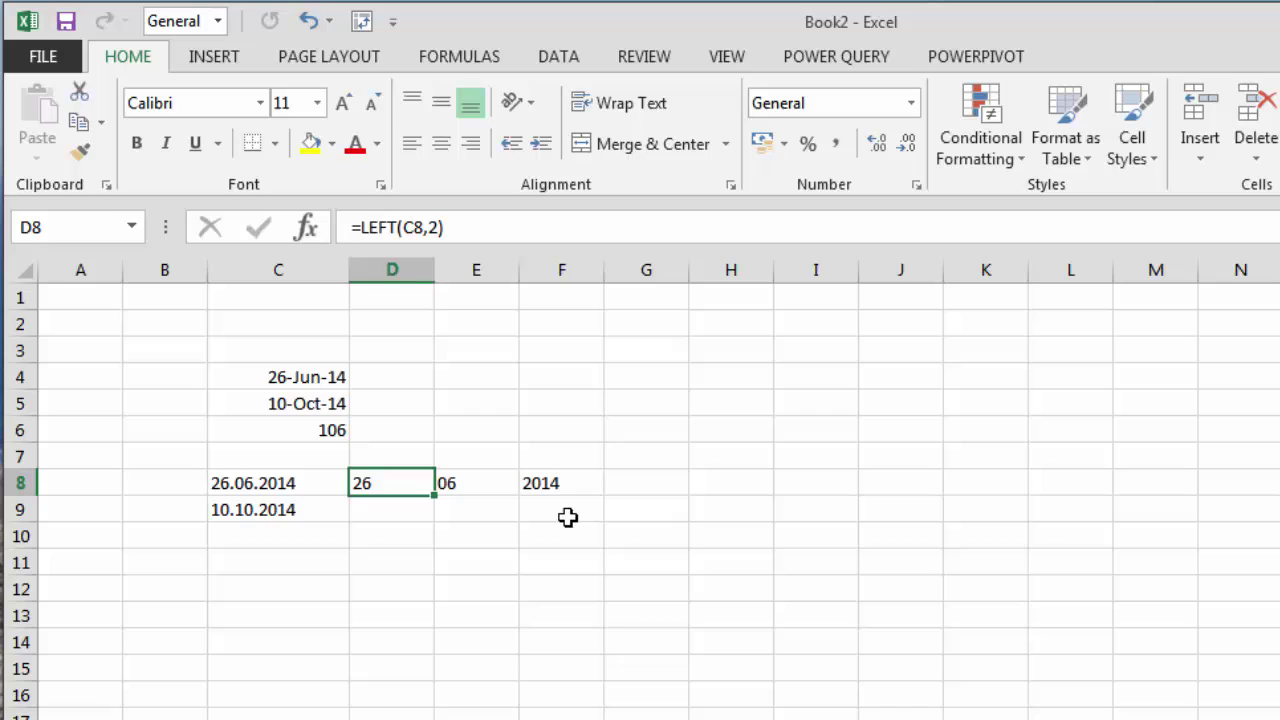
key(Right)
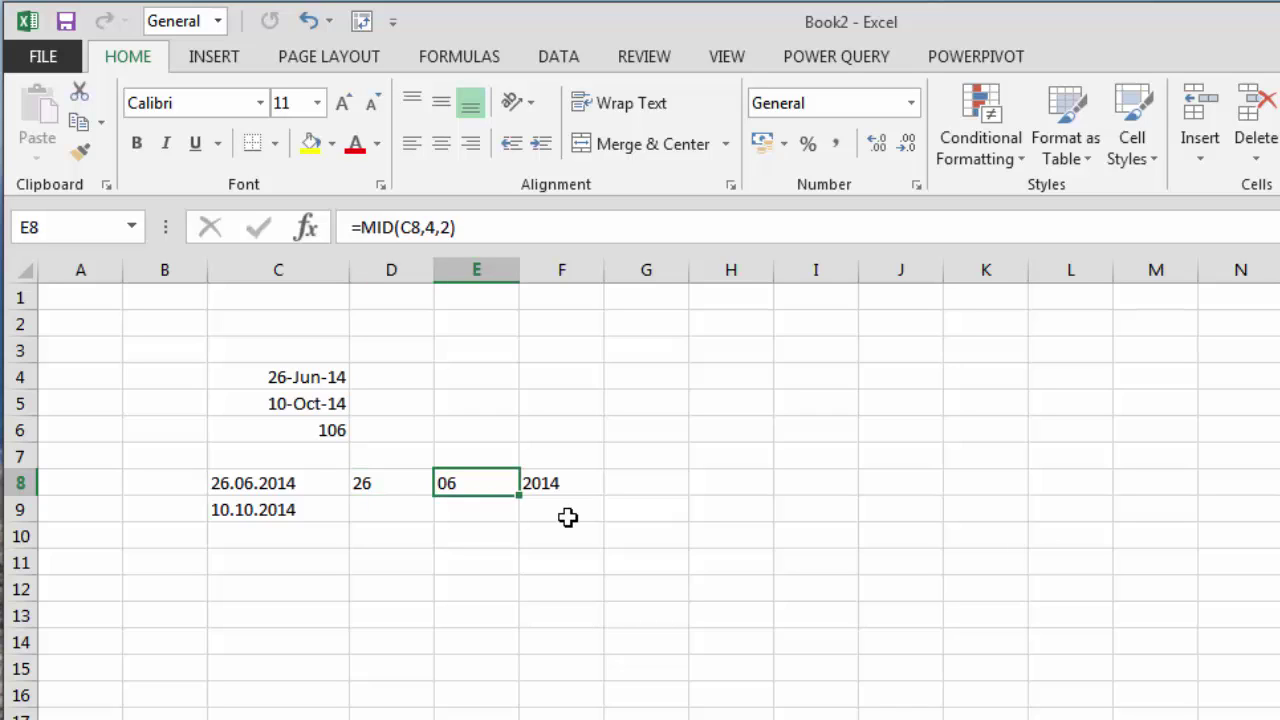
key(Right)
key(Right)
text(=da)
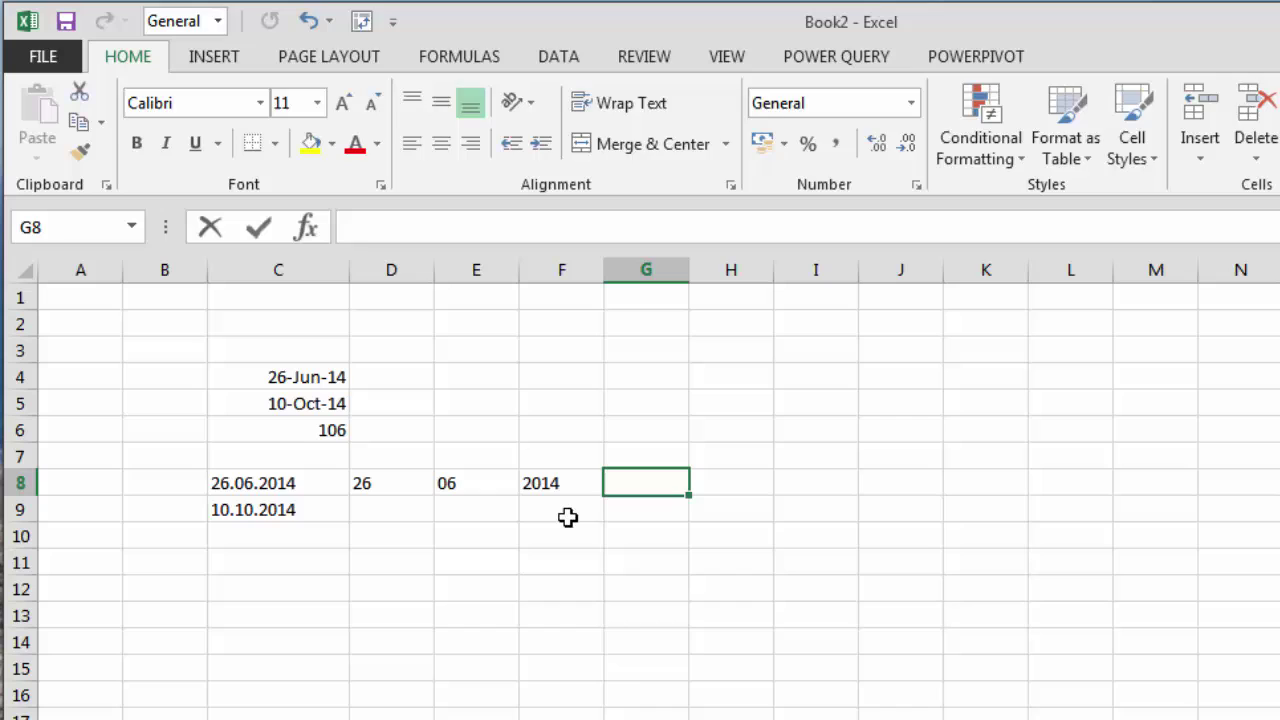
text(te()
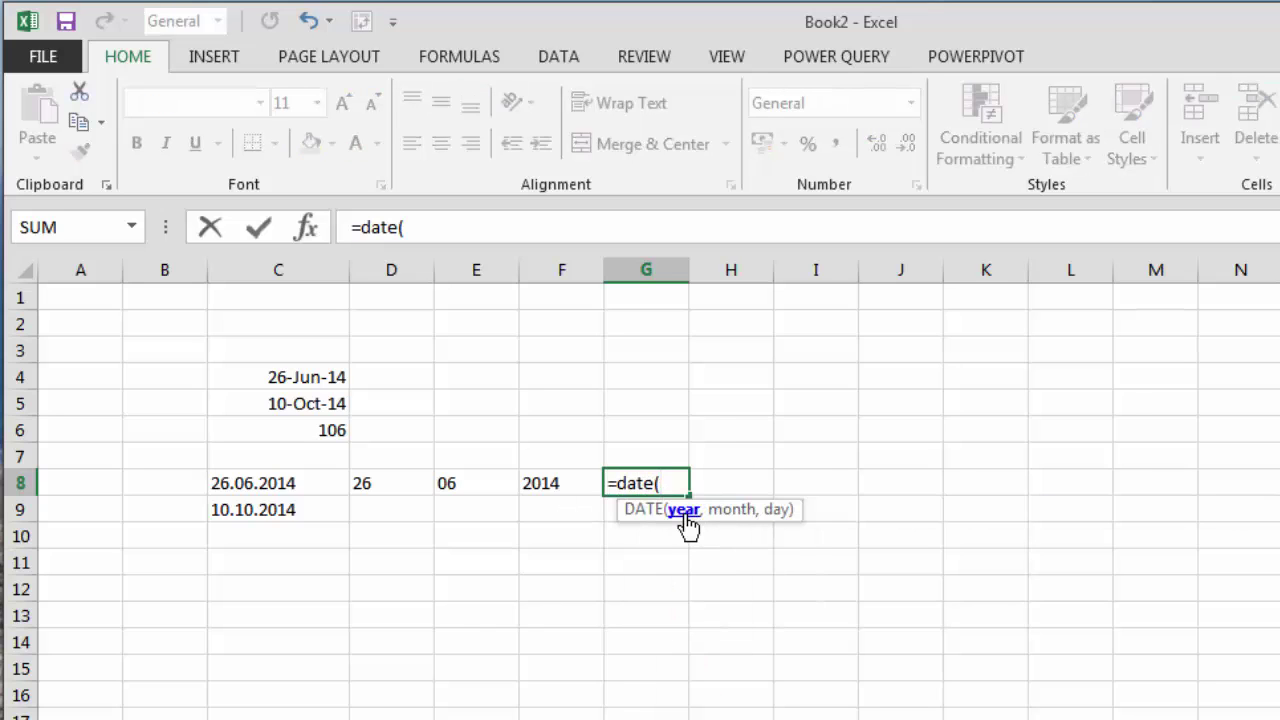
click(572, 485)
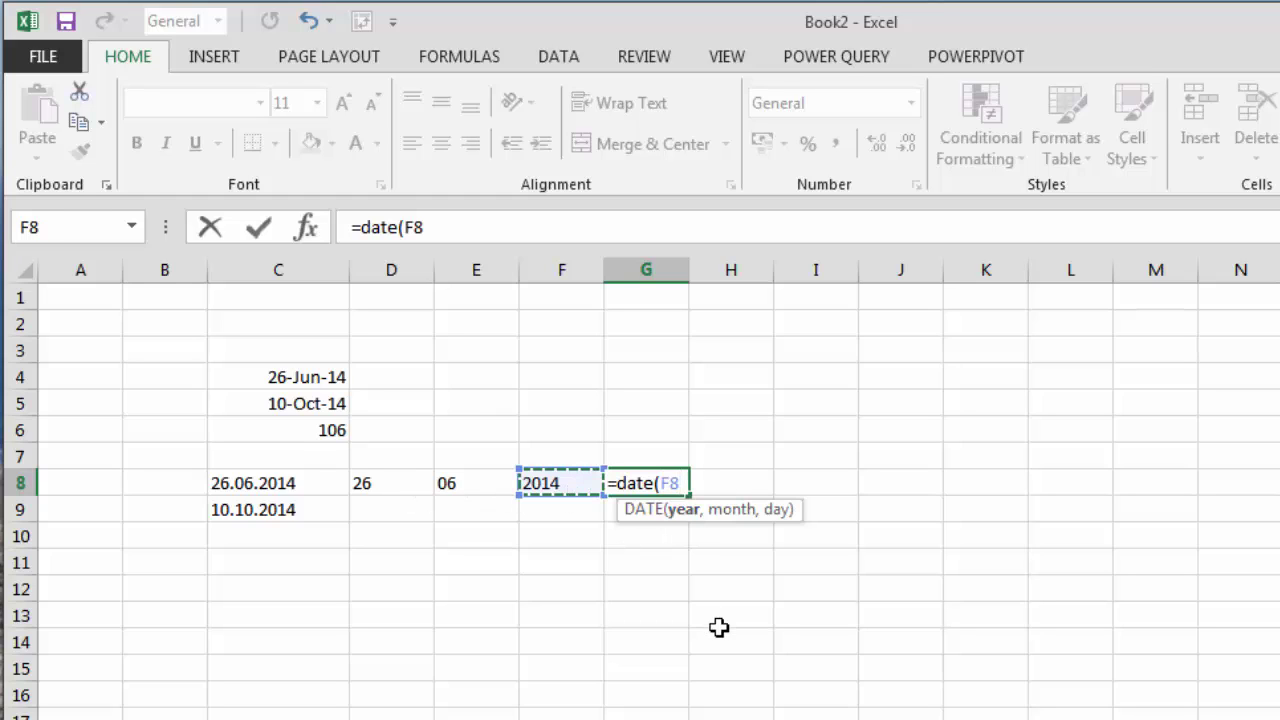
text(,)
click(469, 485)
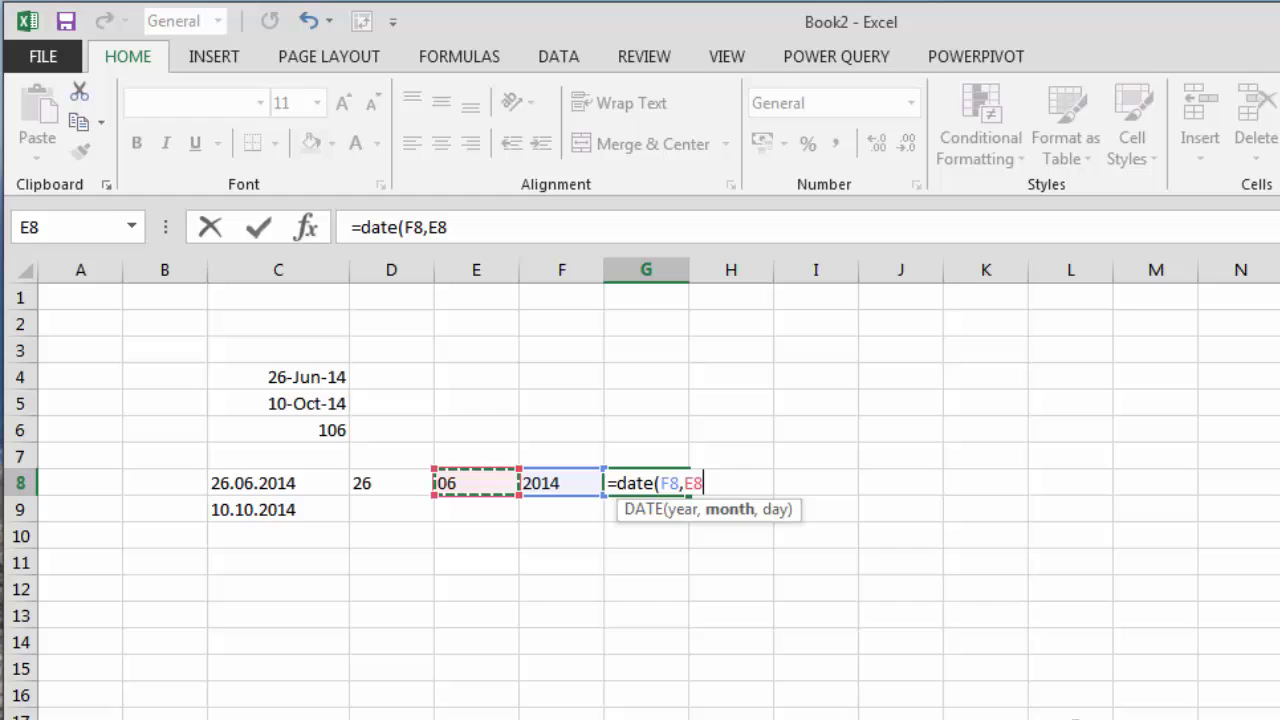
text(,)
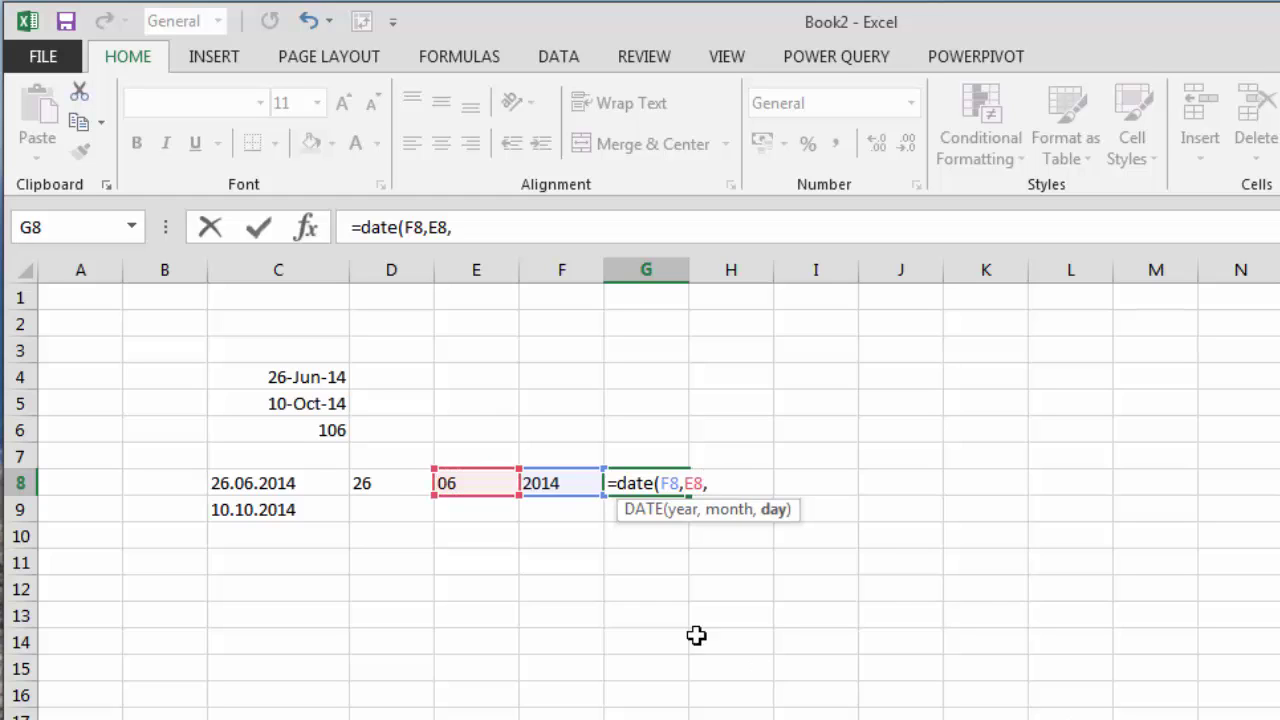
click(383, 479)
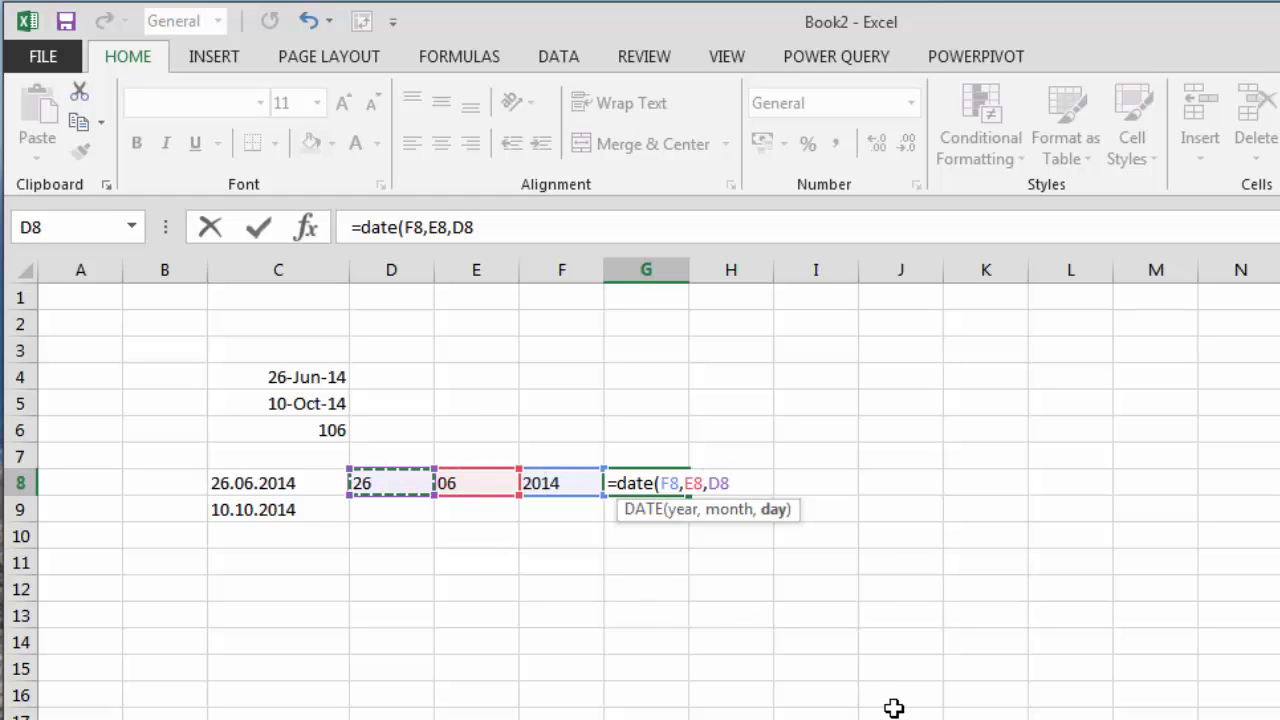
text())
key(Return)
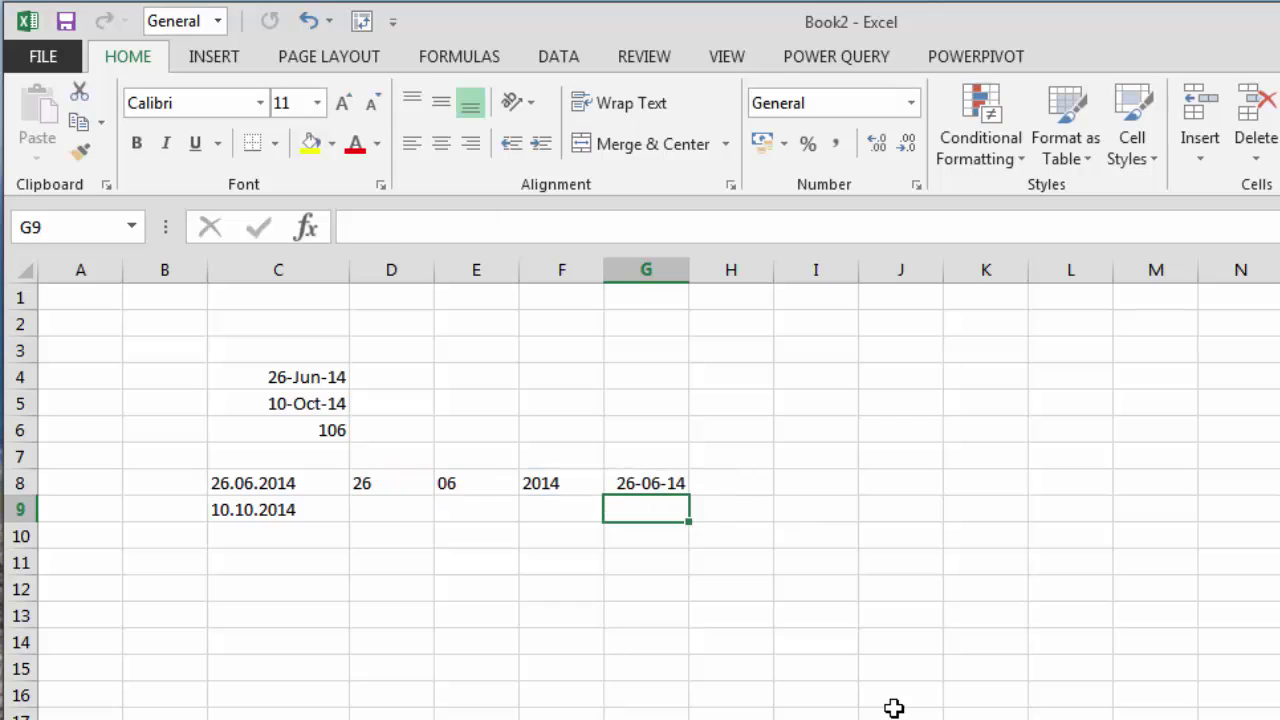
Widen column G and select the DATE formula cell G8.
key(Up)
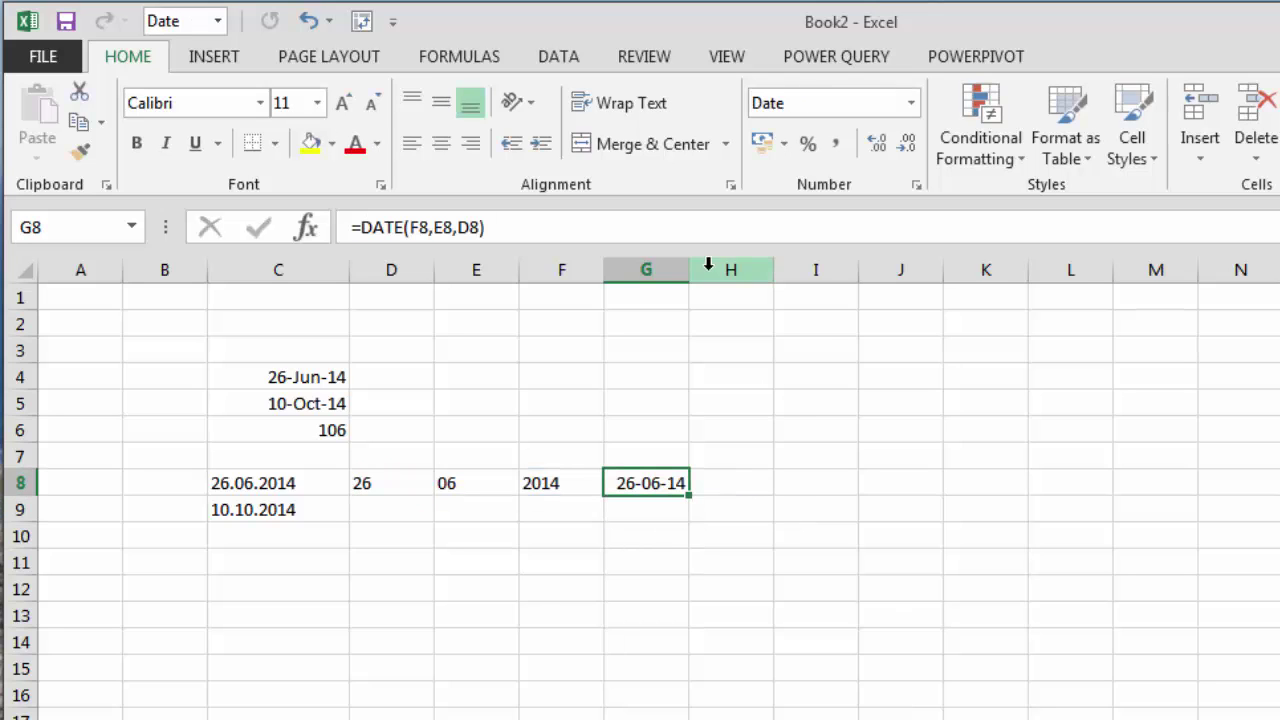
click(674, 349)
drag(690, 271, 740, 271)
click(682, 485)
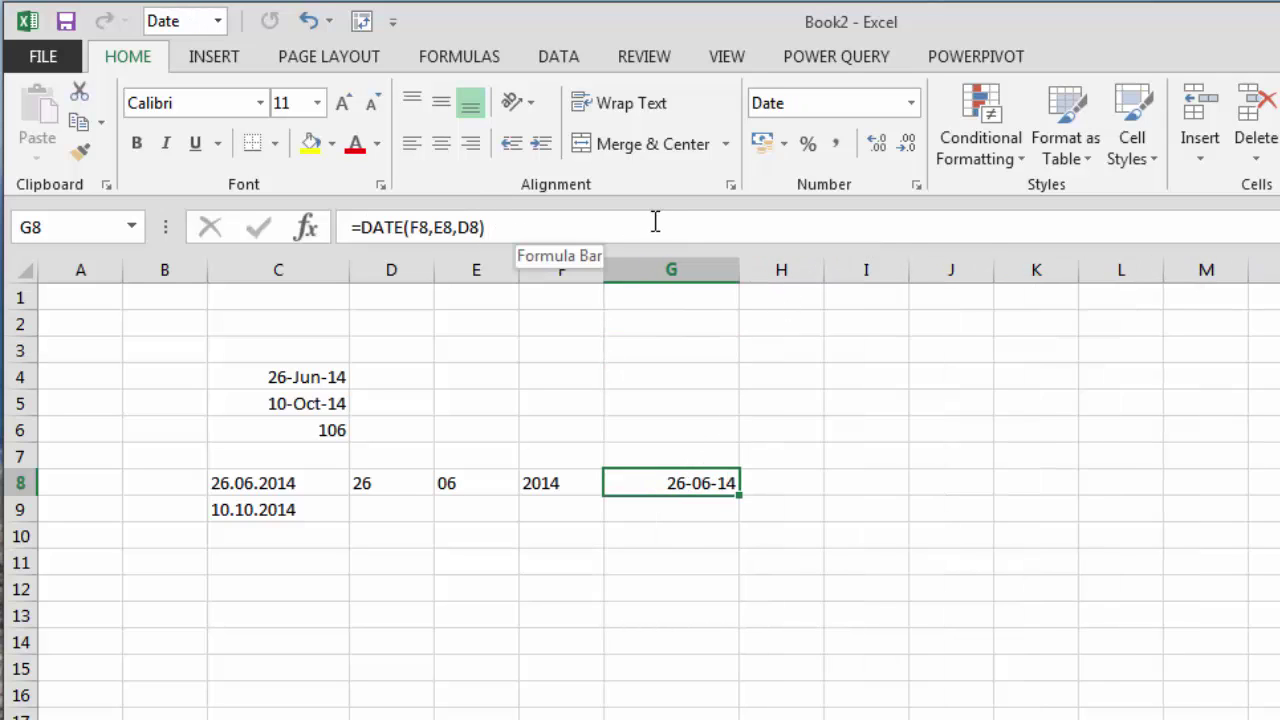
Compare the number format previews of G8 and C4 to check the serial number behind each date.
click(910, 103)
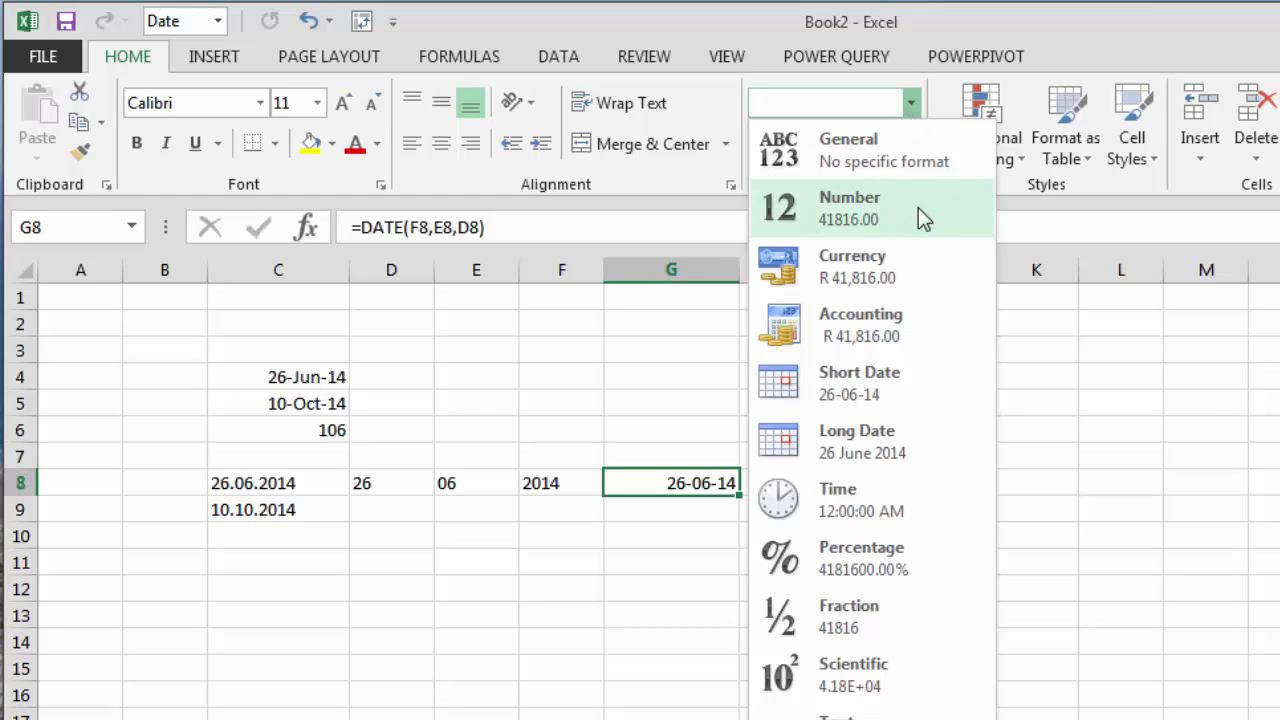
click(287, 368)
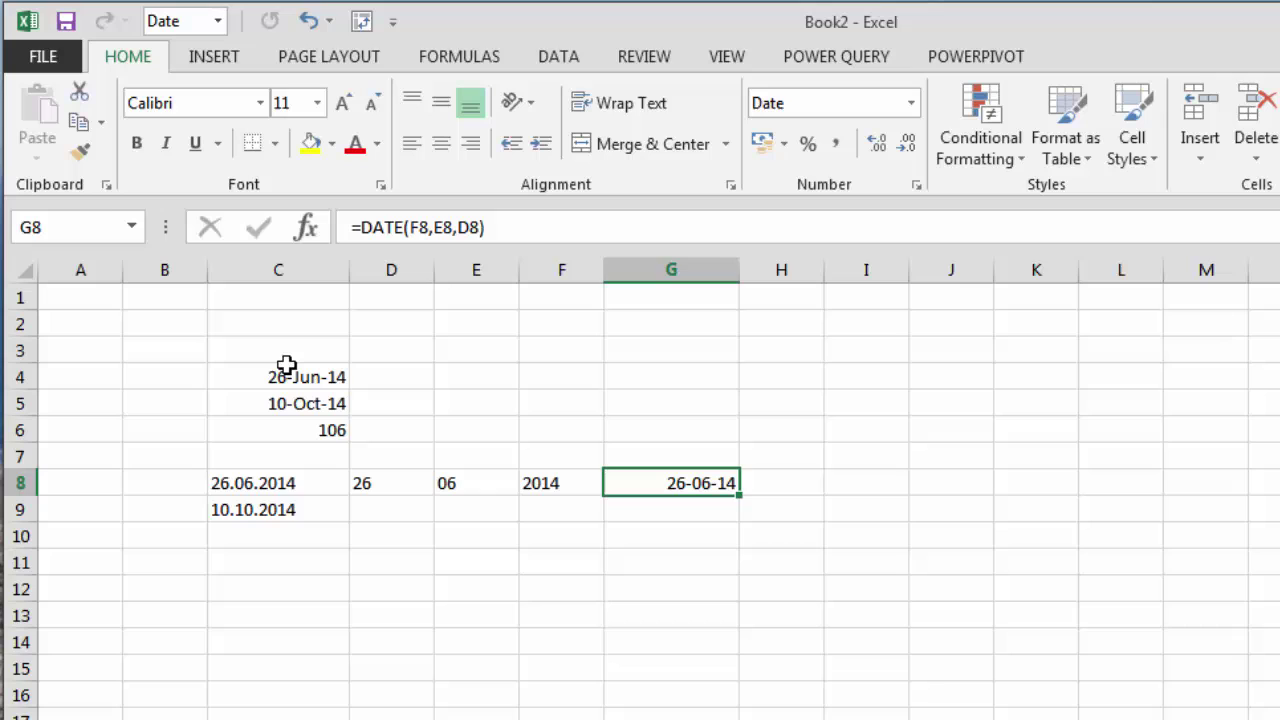
click(295, 372)
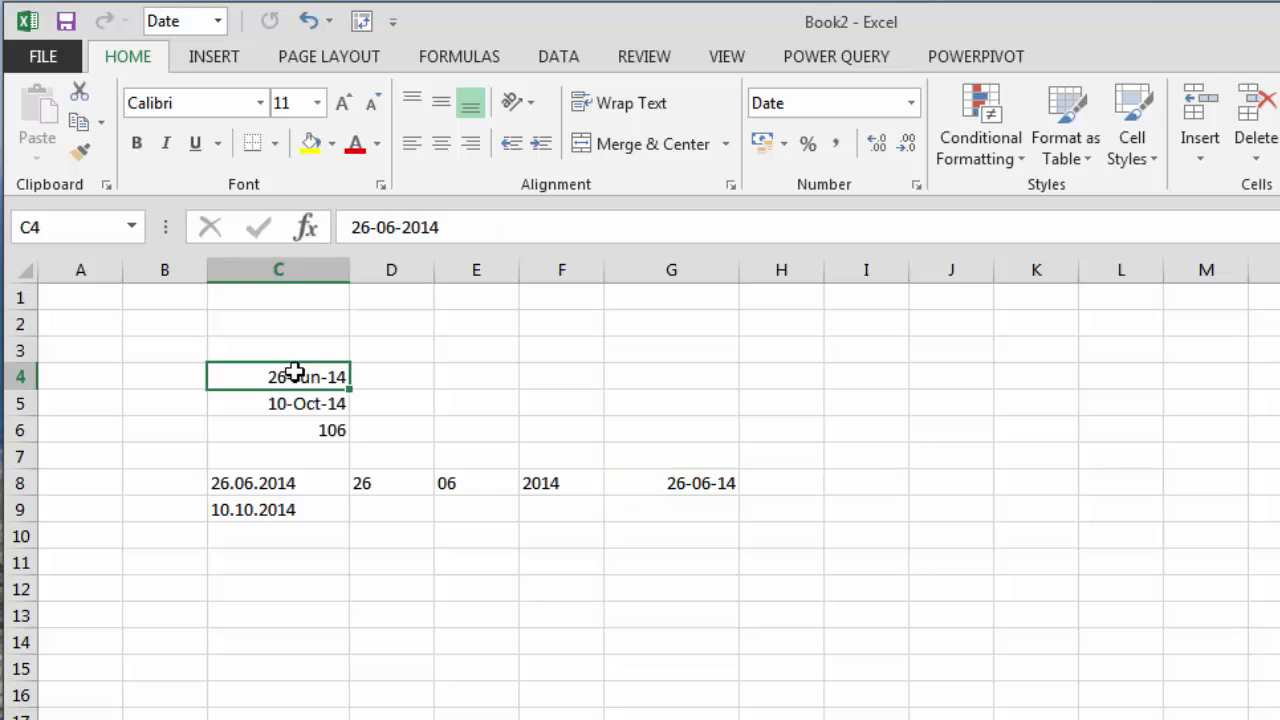
click(911, 103)
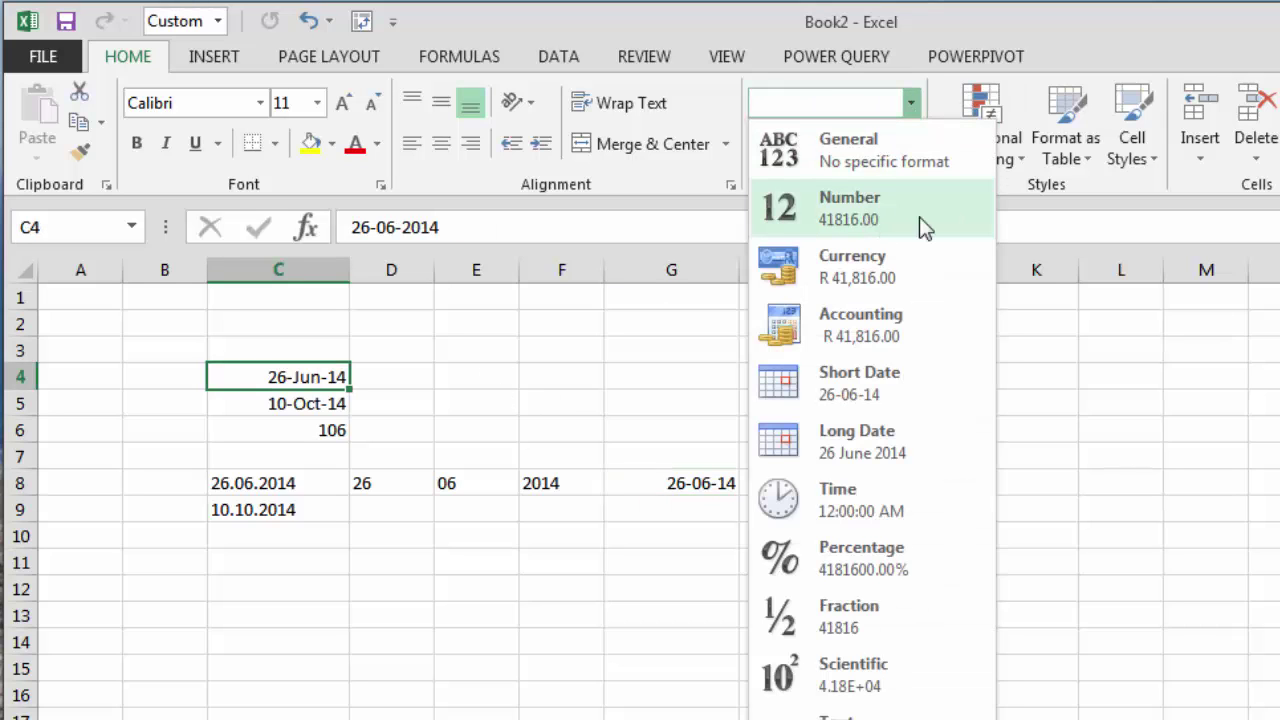
click(720, 488)
click(708, 485)
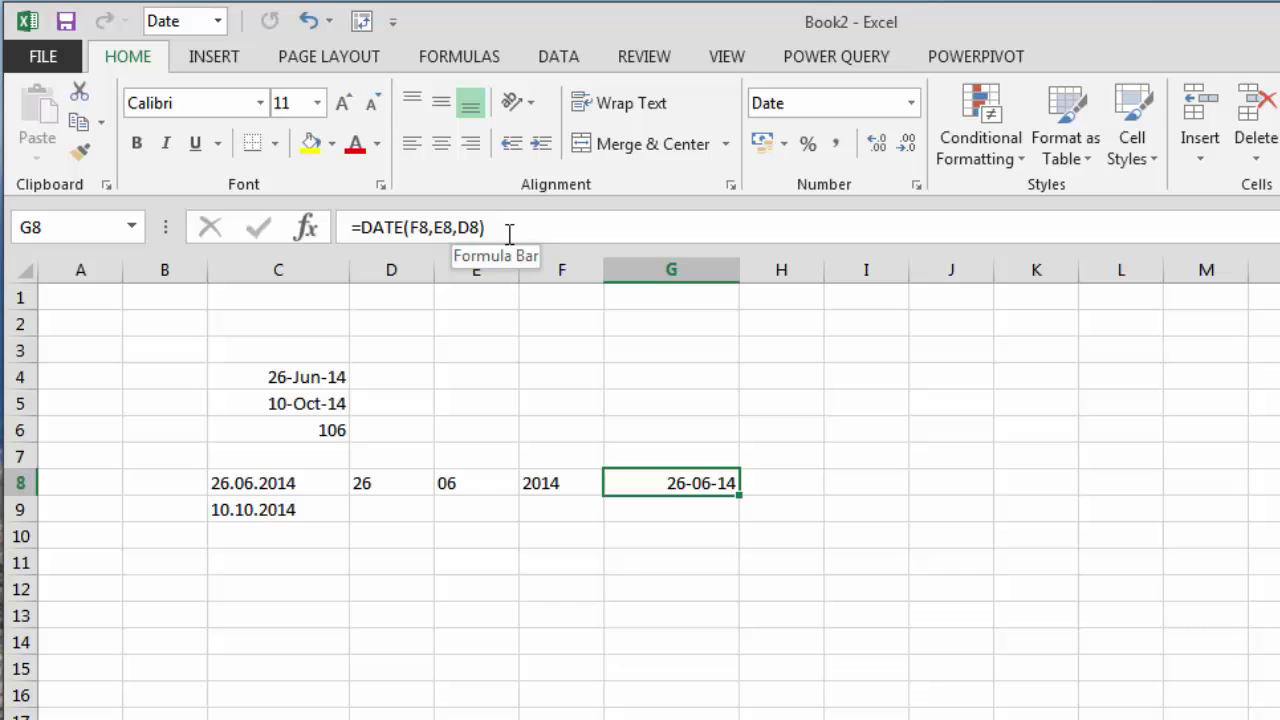
Copy the DATE result in G8 and paste it as values only into H8.
right_click(680, 486)
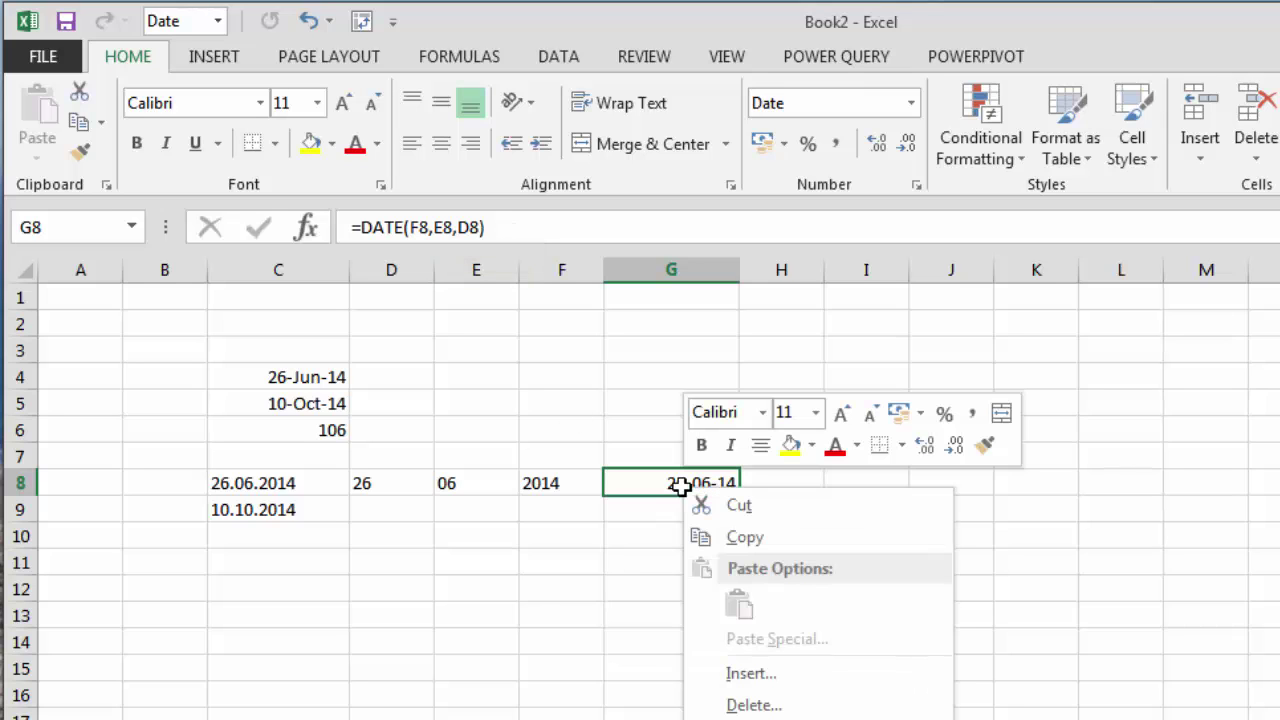
click(740, 538)
right_click(777, 483)
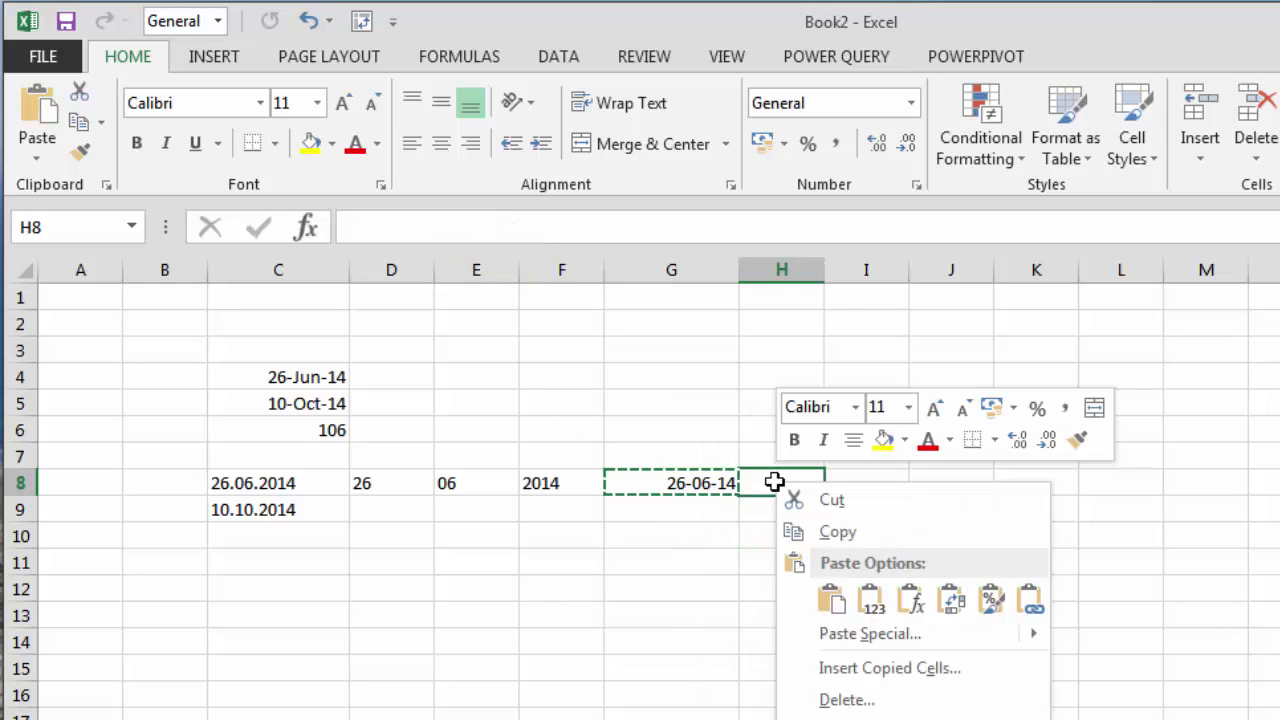
click(871, 603)
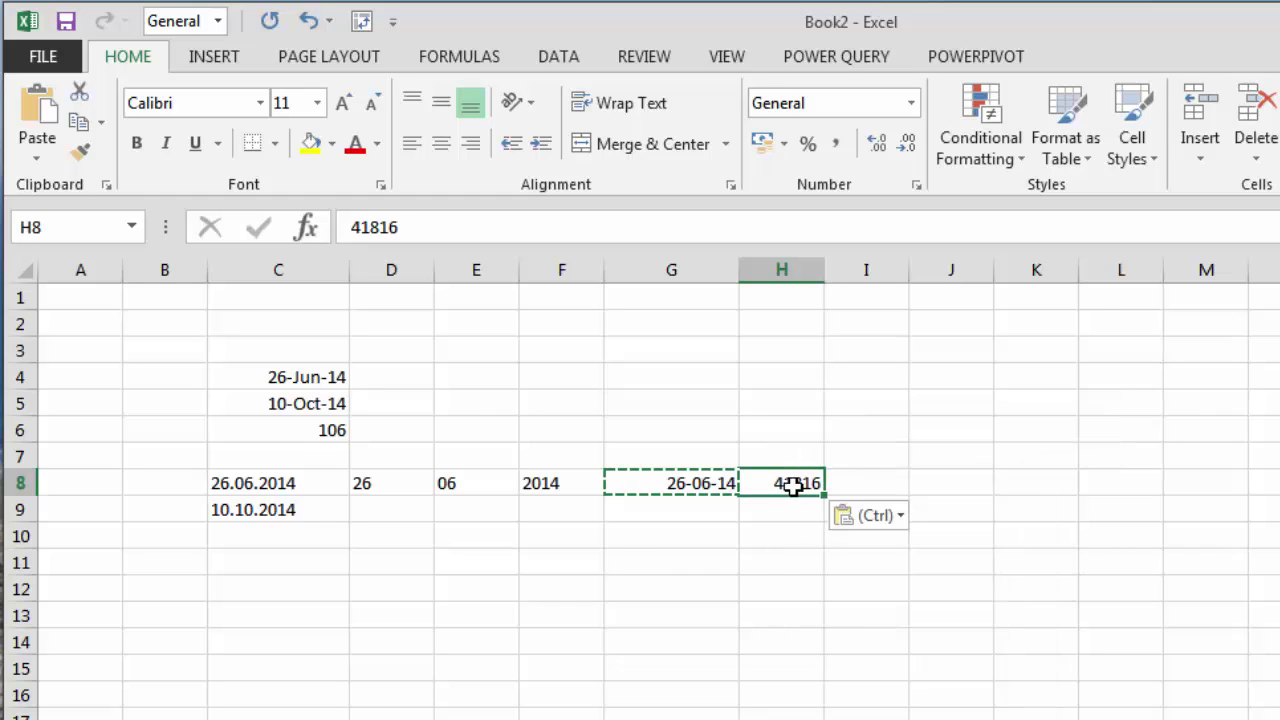
click(709, 432)
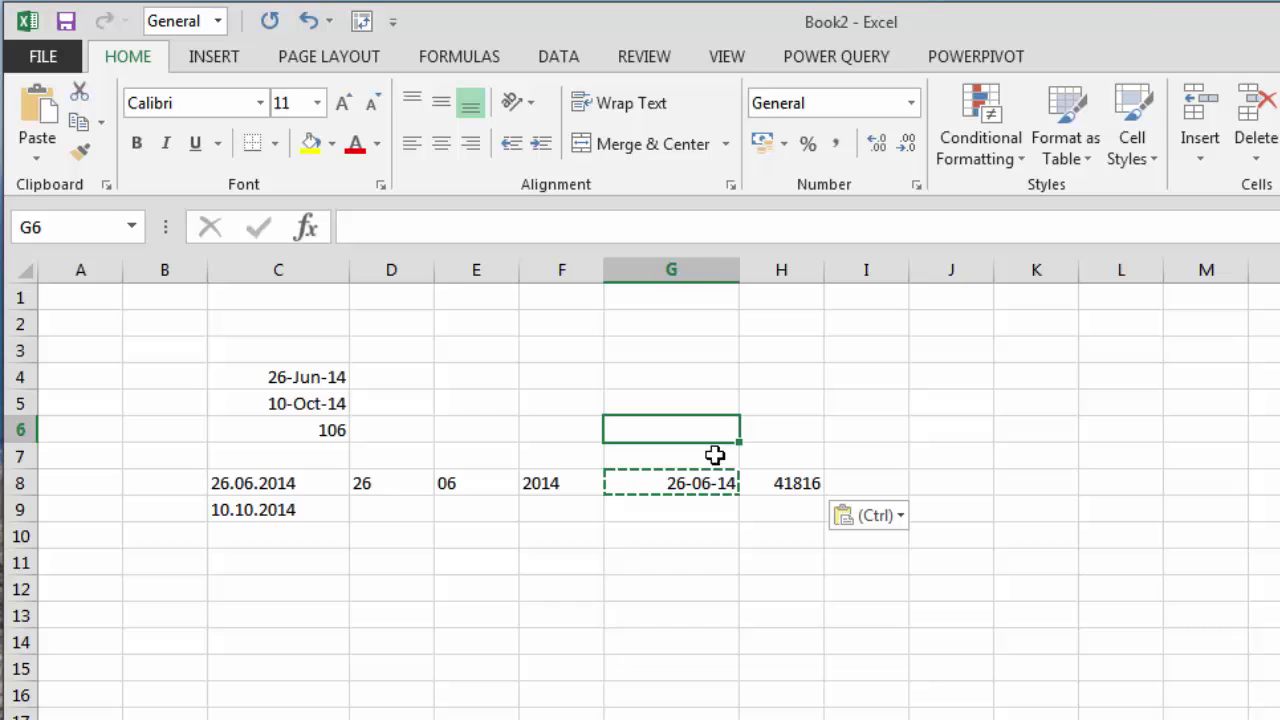
Format H8 as Long Date, and adjust the column widths by narrowing G and widening H.
click(768, 483)
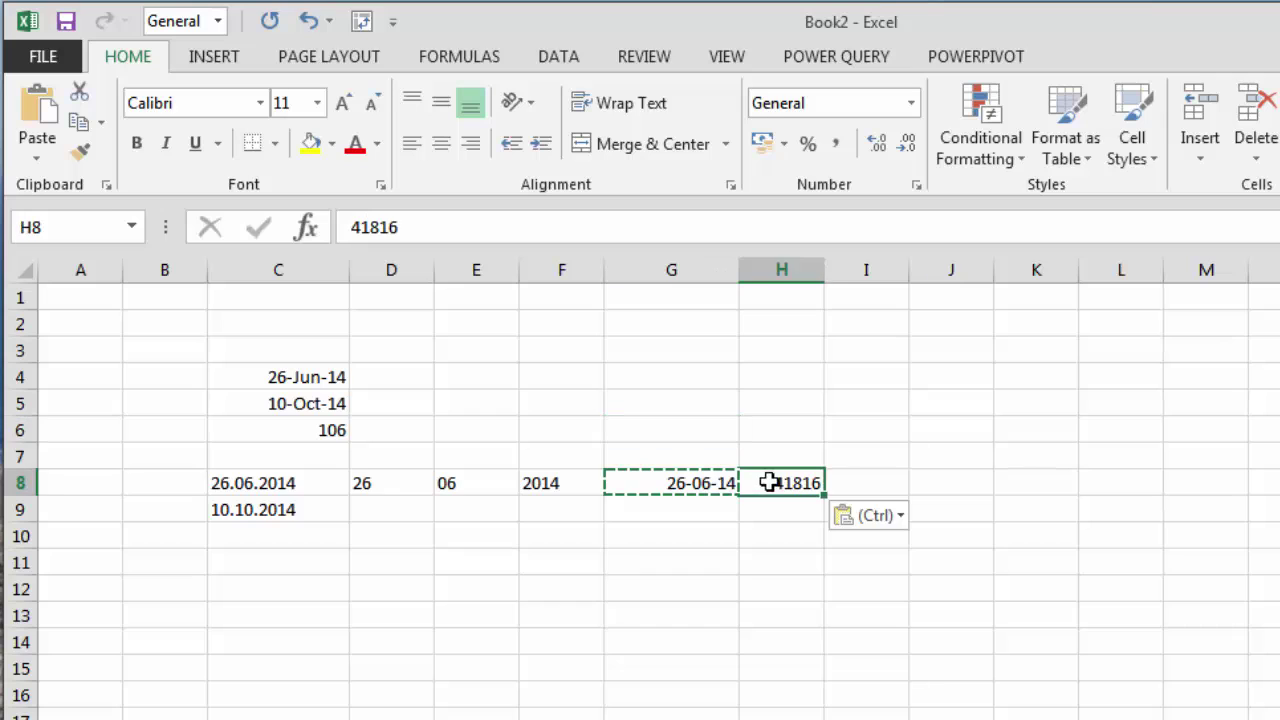
click(911, 103)
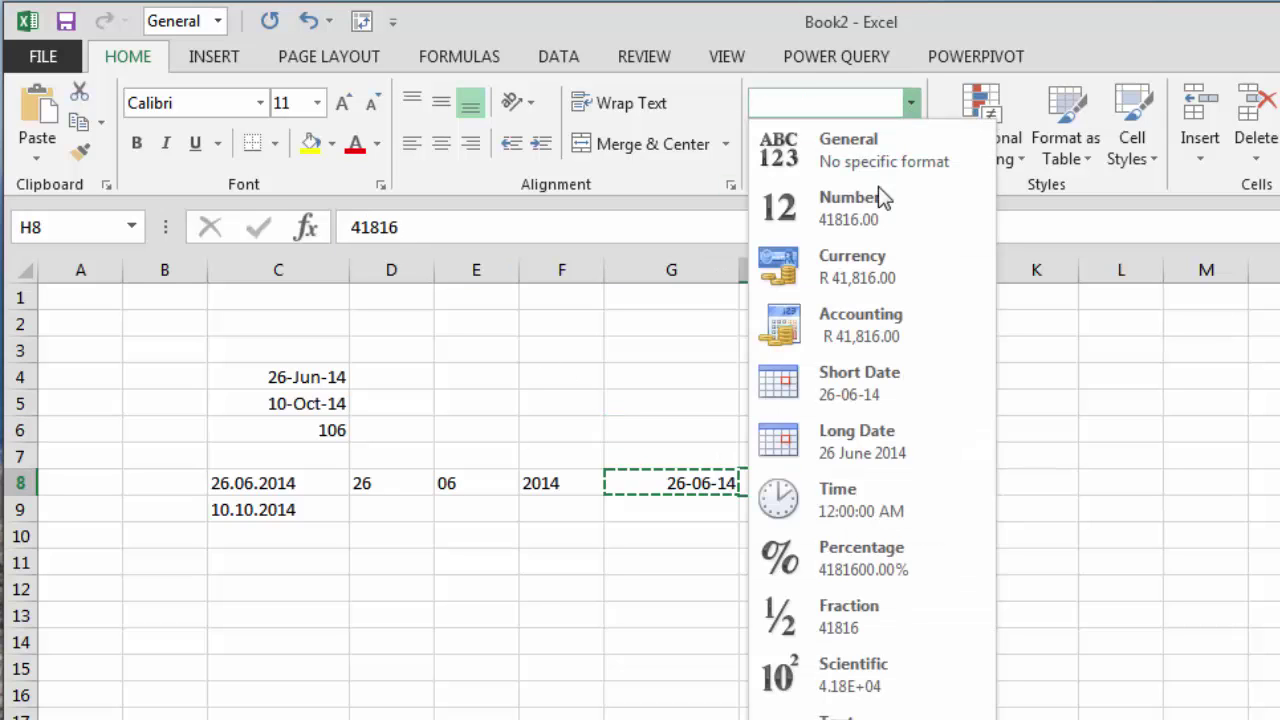
click(901, 428)
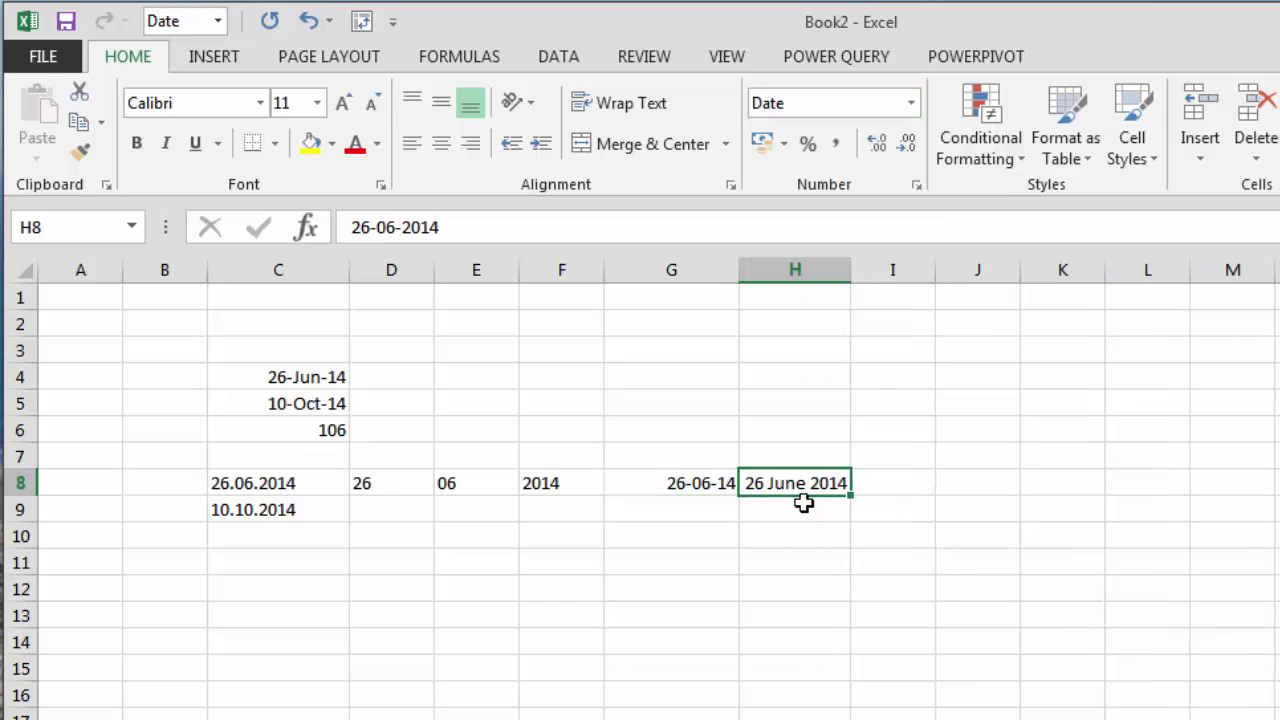
drag(731, 272, 684, 273)
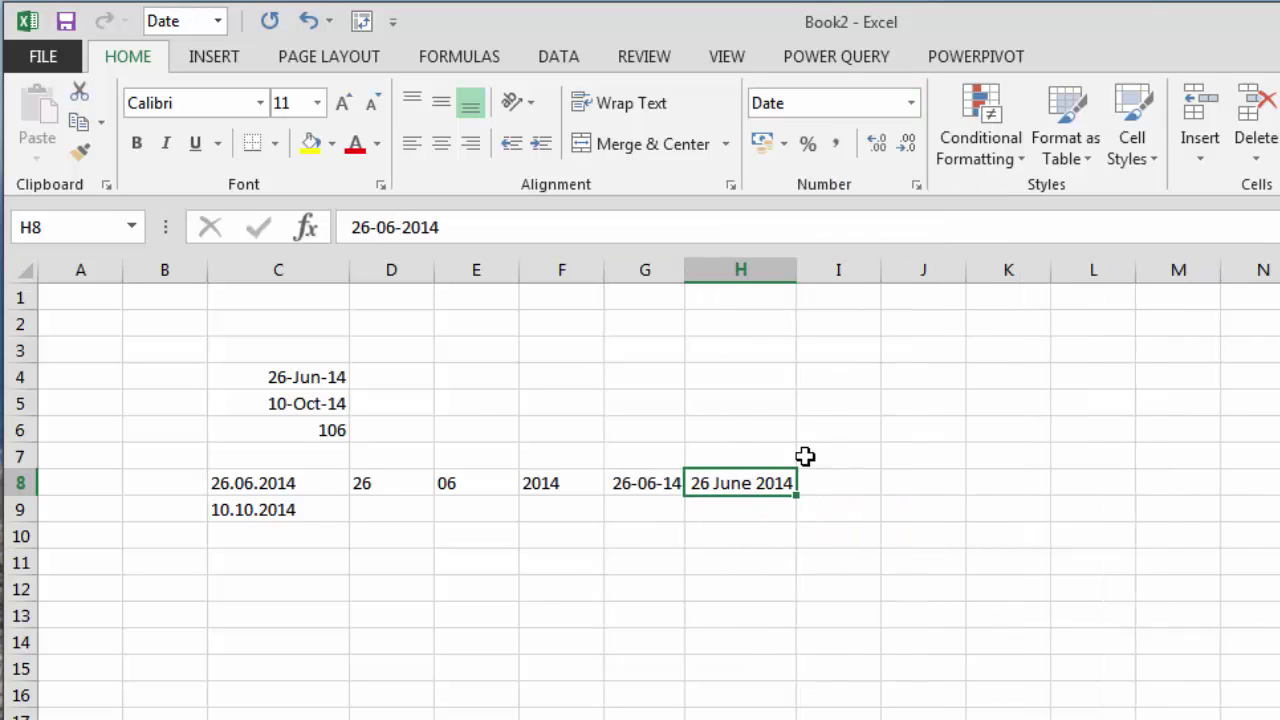
drag(797, 272, 837, 272)
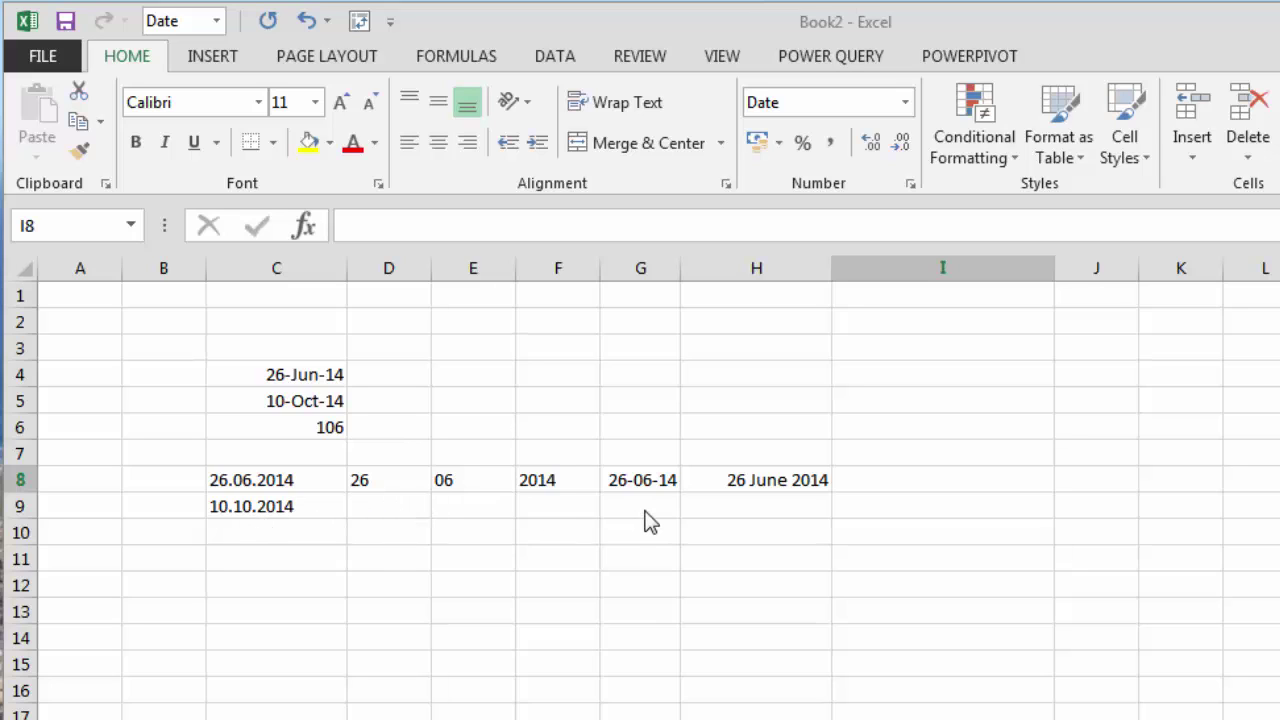
Start Text to Columns on the dotted date in C9 as delimited data, with a full stop as the only delimiter.
click(298, 500)
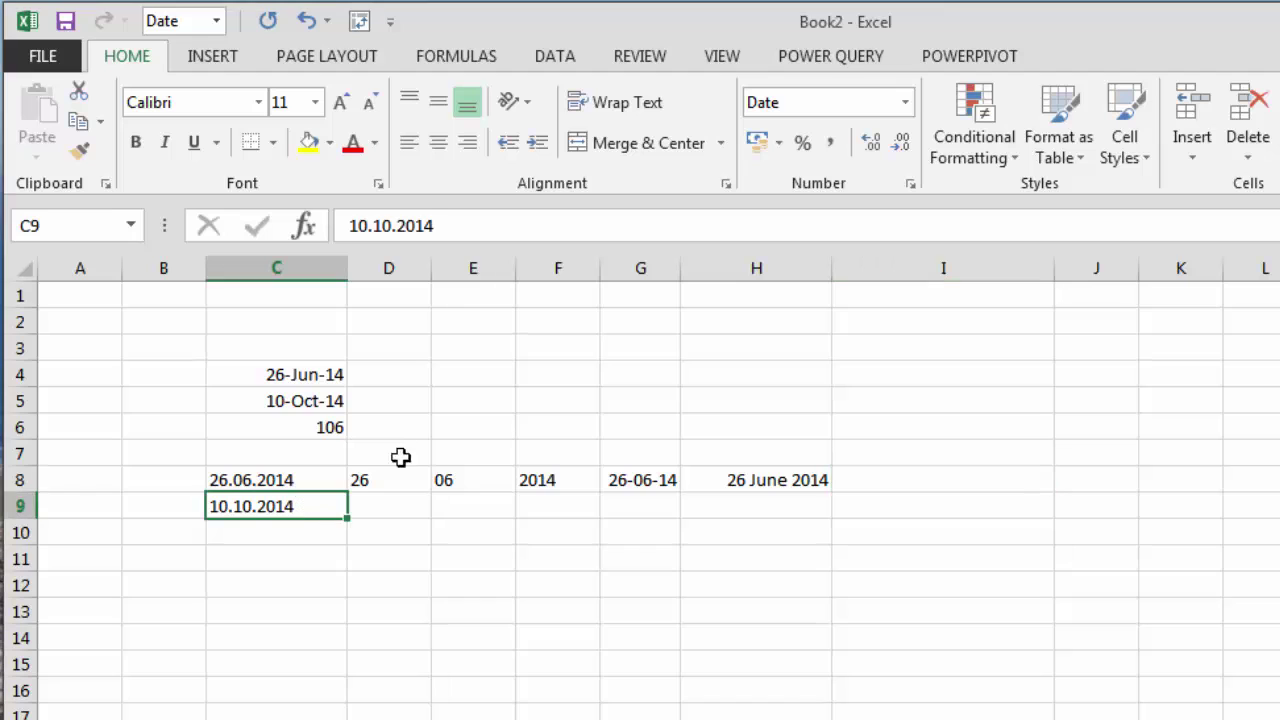
click(543, 58)
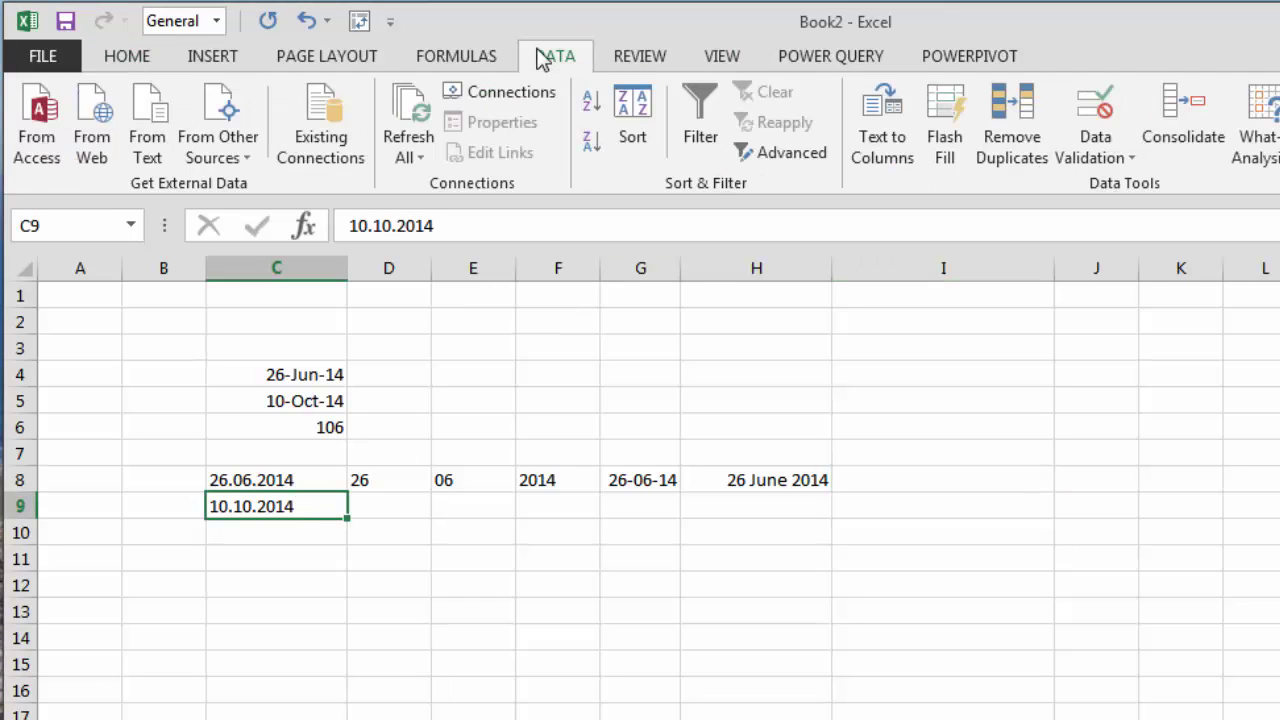
click(903, 148)
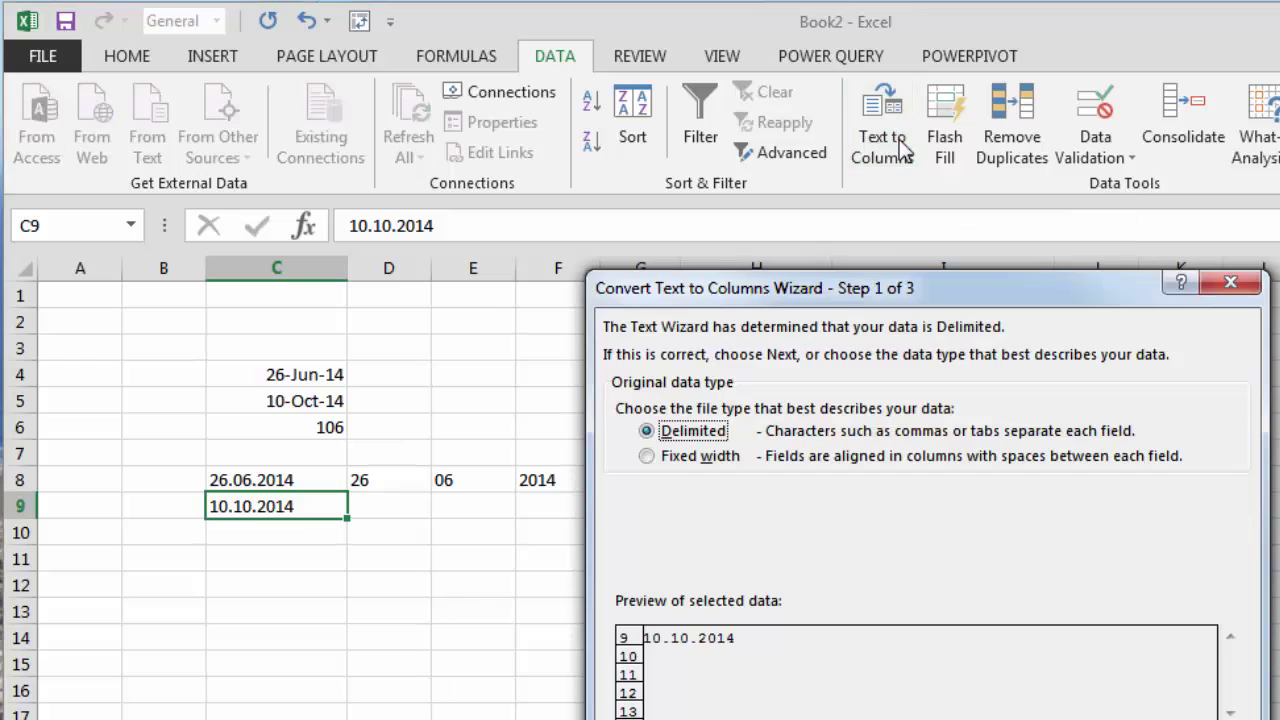
drag(883, 297, 845, 193)
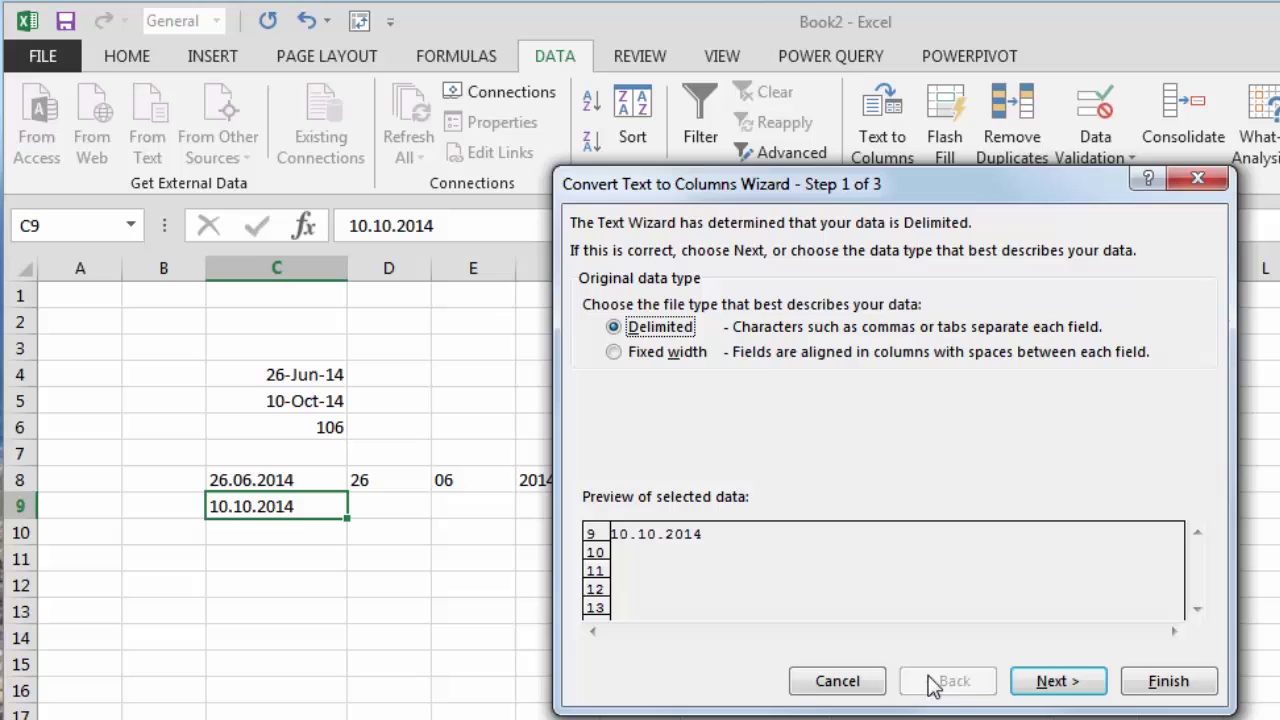
click(1057, 682)
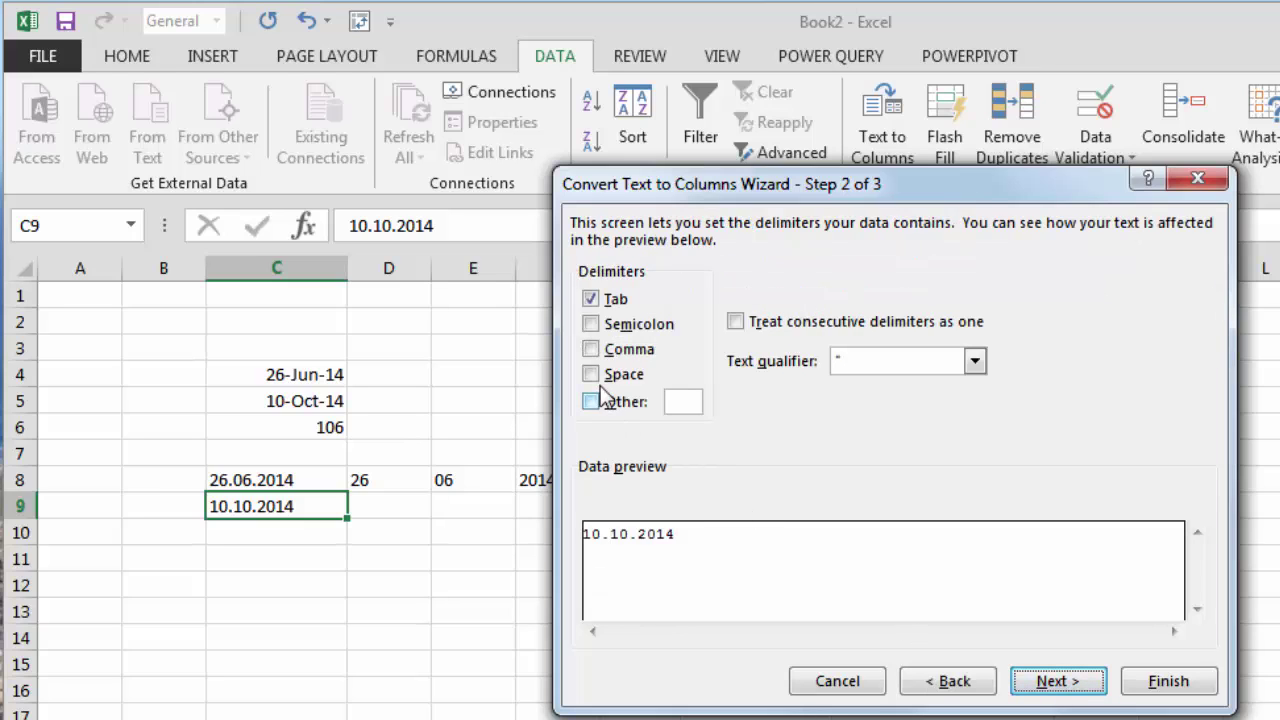
click(591, 299)
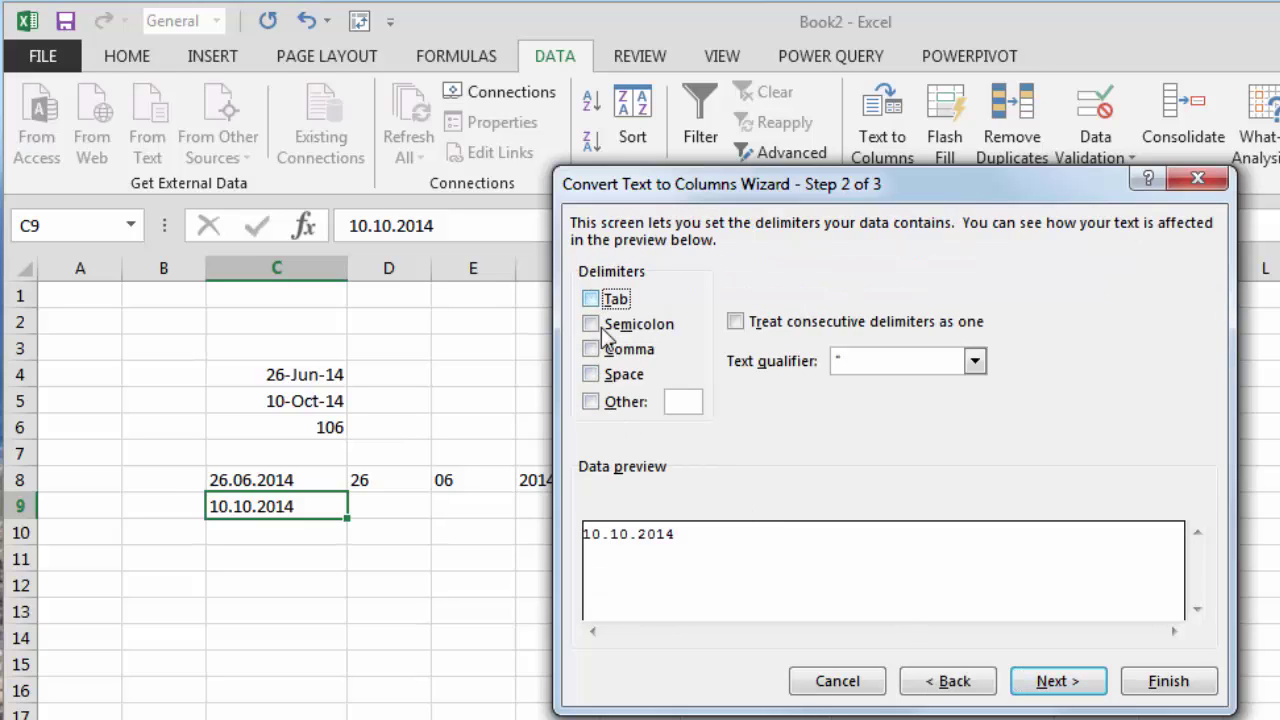
click(591, 403)
text(.)
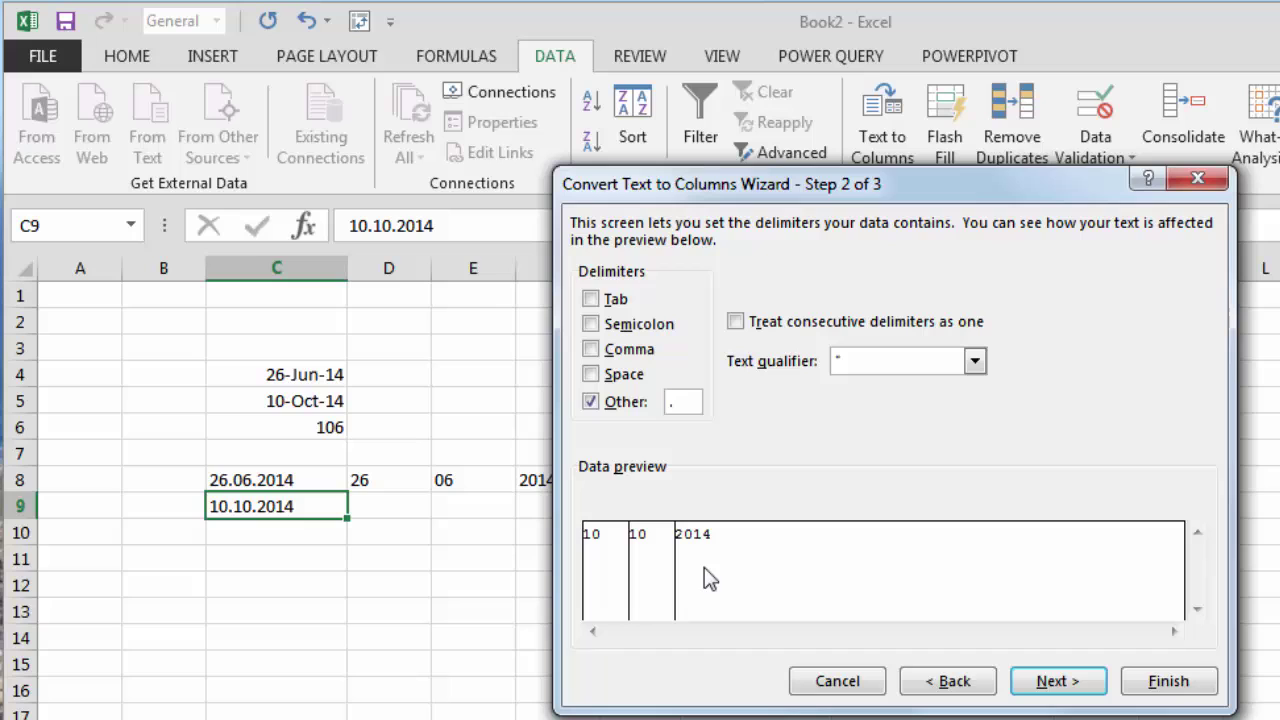
Set the text-to-columns destination to D9 with the General column format and complete the split.
click(1050, 682)
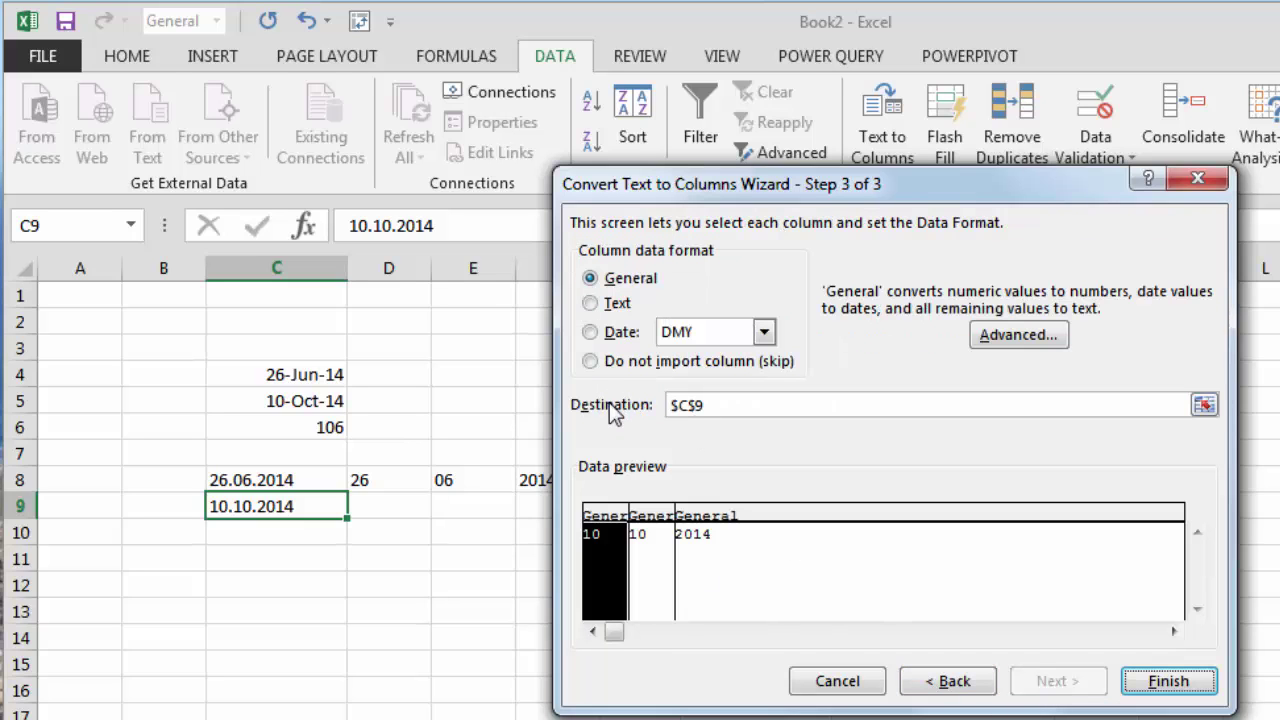
click(1206, 406)
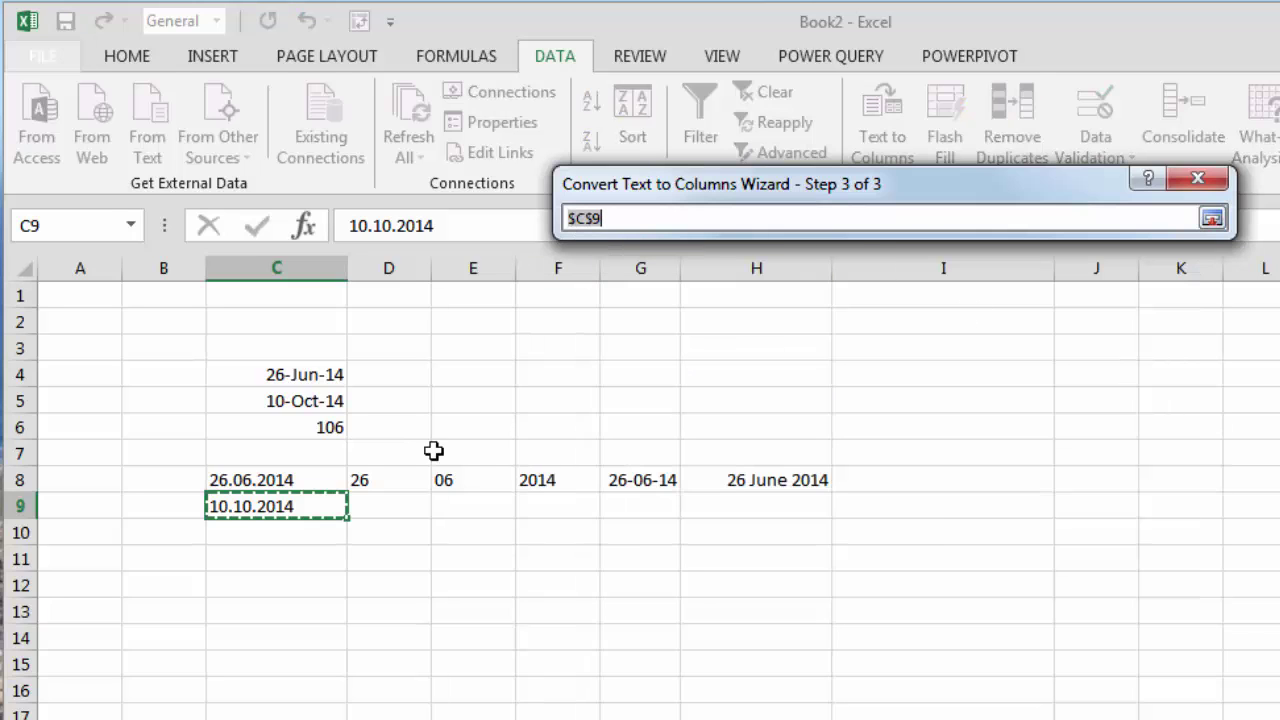
click(410, 510)
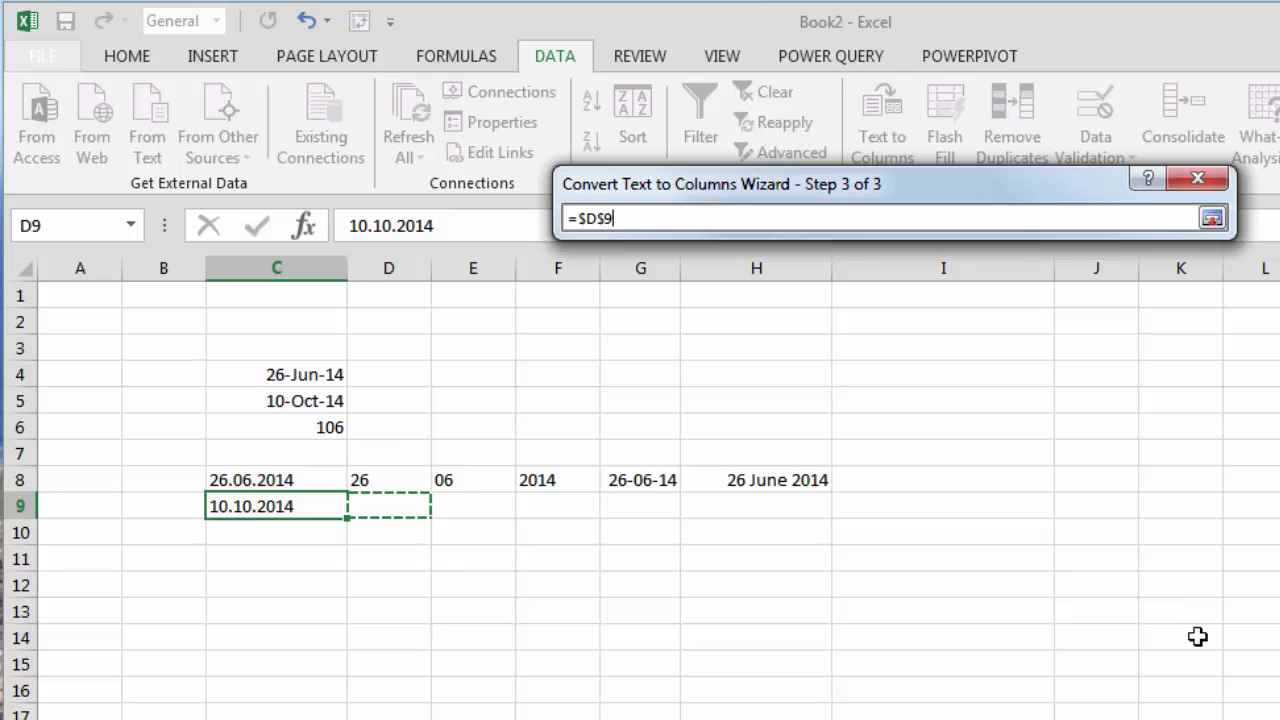
click(1212, 219)
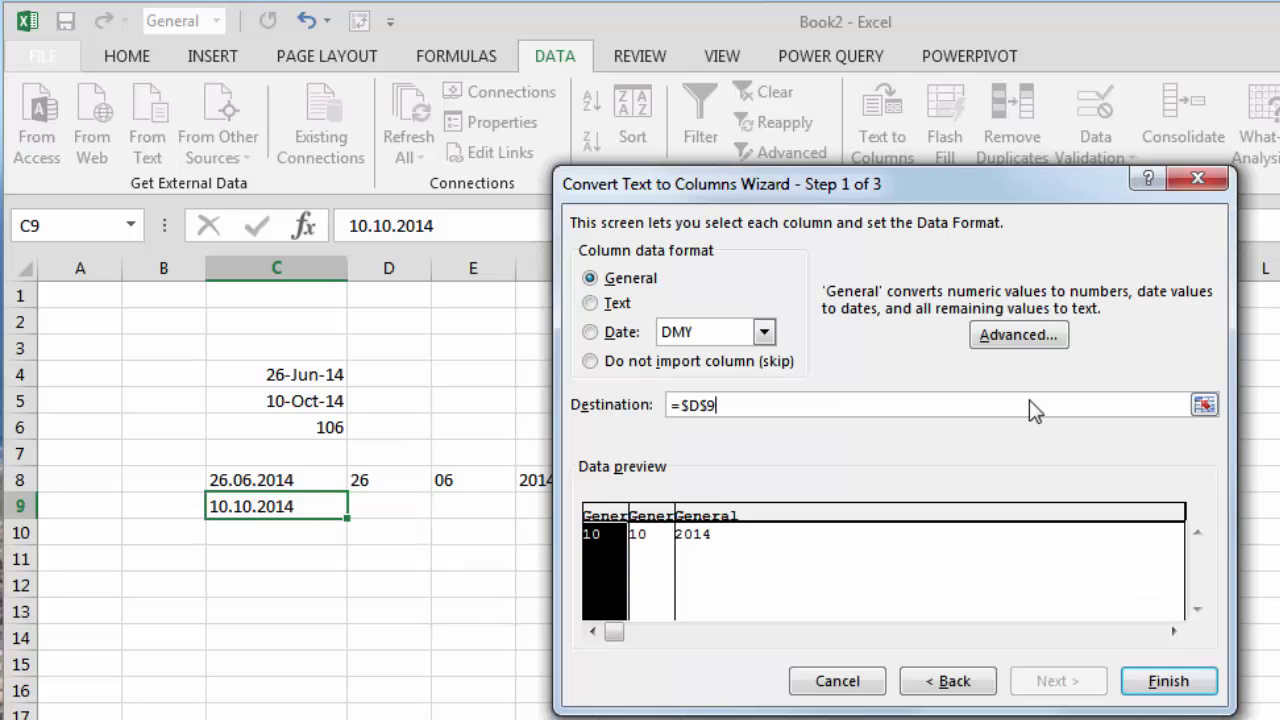
click(1172, 689)
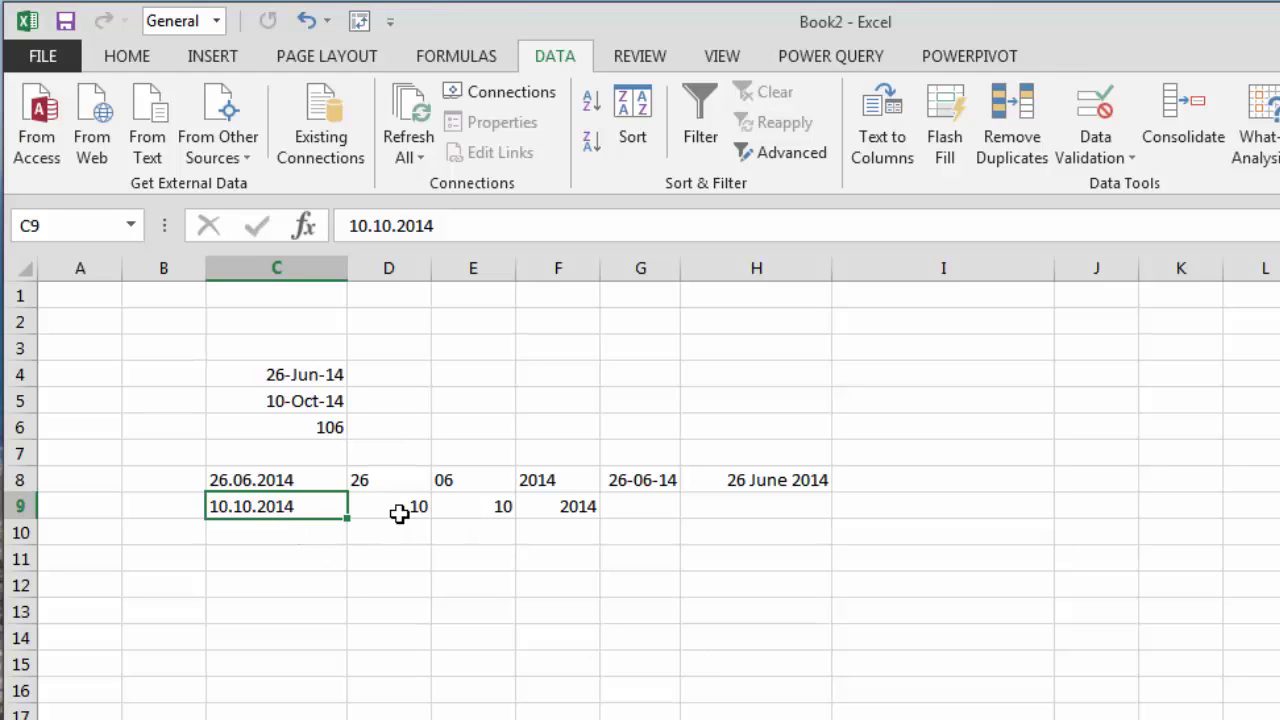
Widen column G to make room for a formula beside the split date parts in row 9.
click(490, 512)
click(560, 510)
click(652, 512)
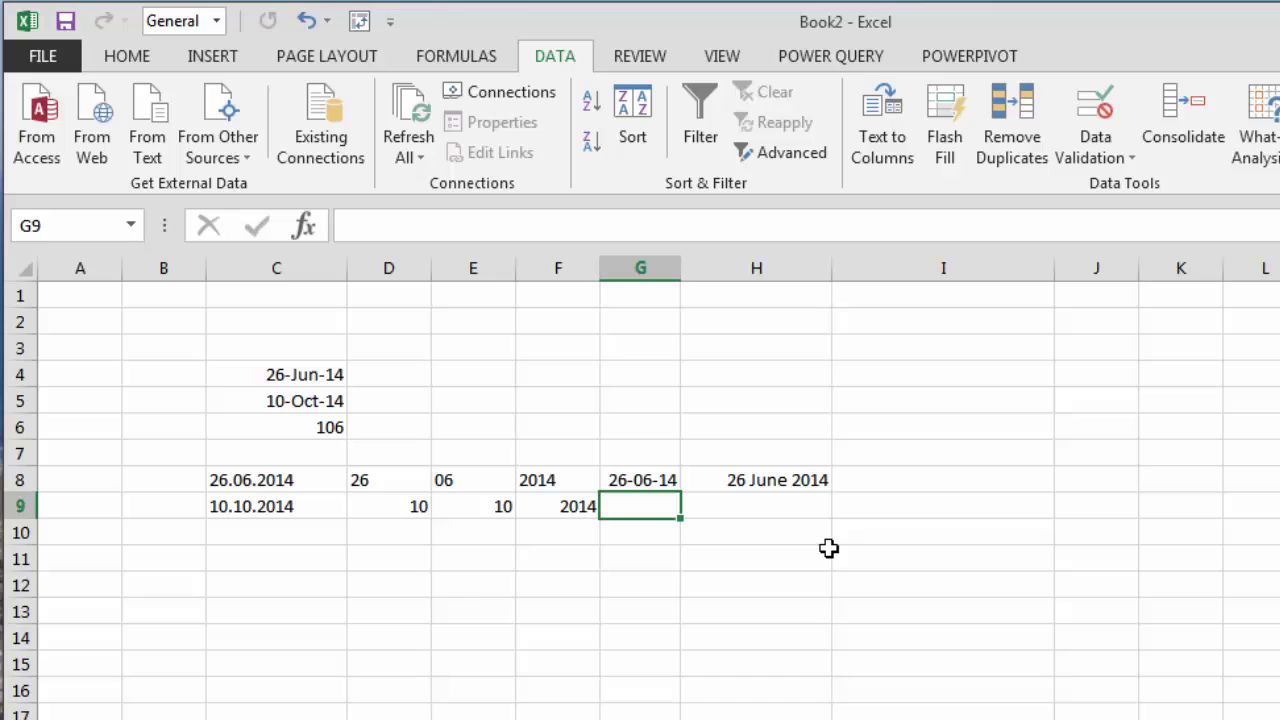
drag(681, 268, 756, 270)
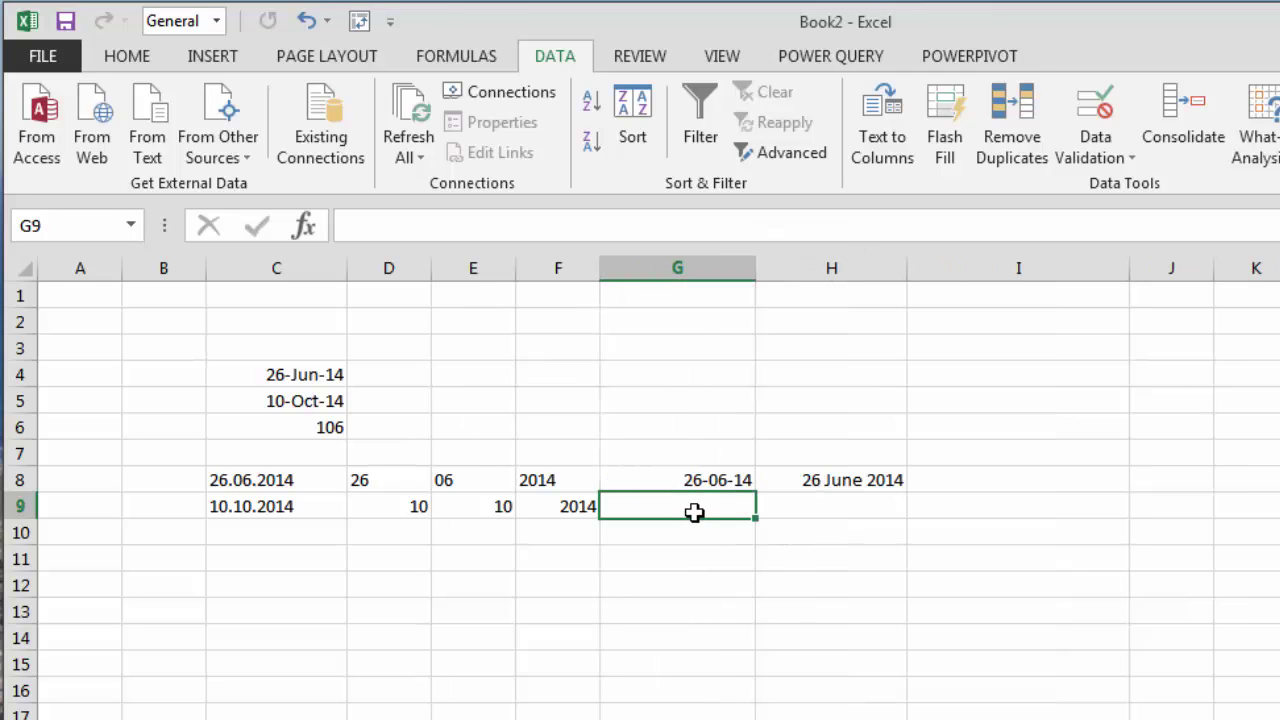
Enter =DATE(F9,E9,D9) in G9 to build a real date from the split year, month and day.
text(=d)
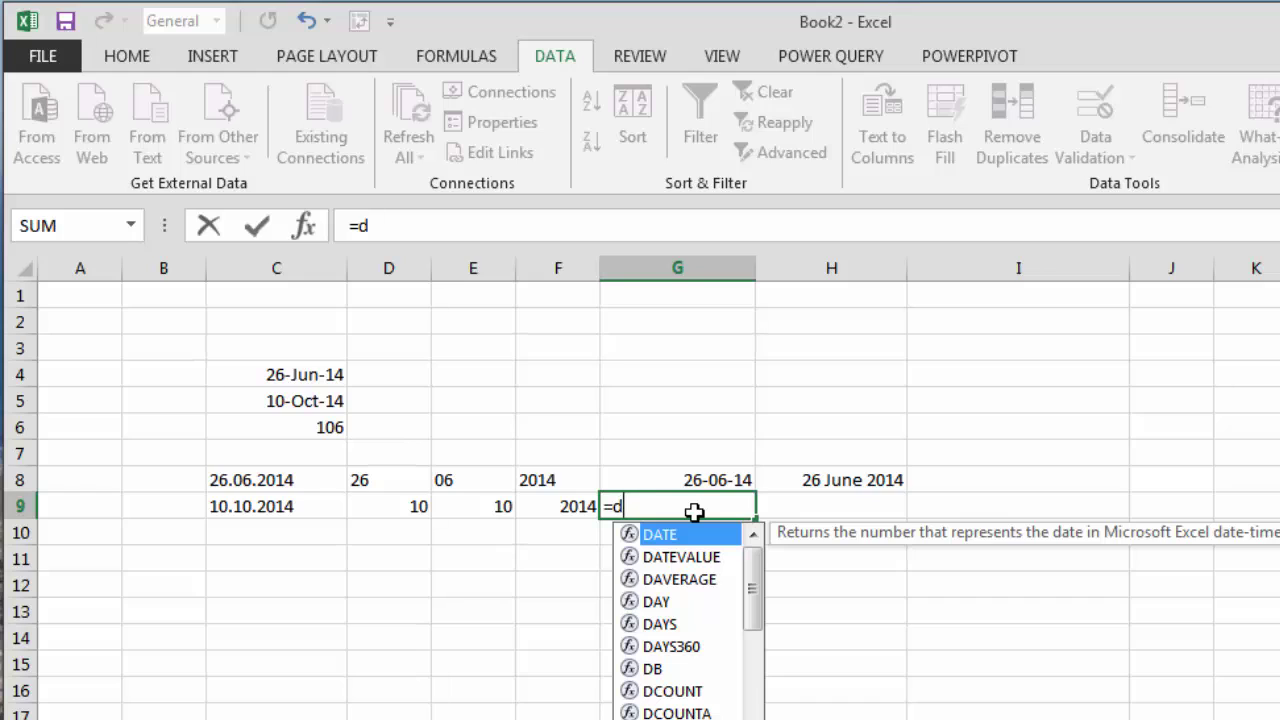
text(ate()
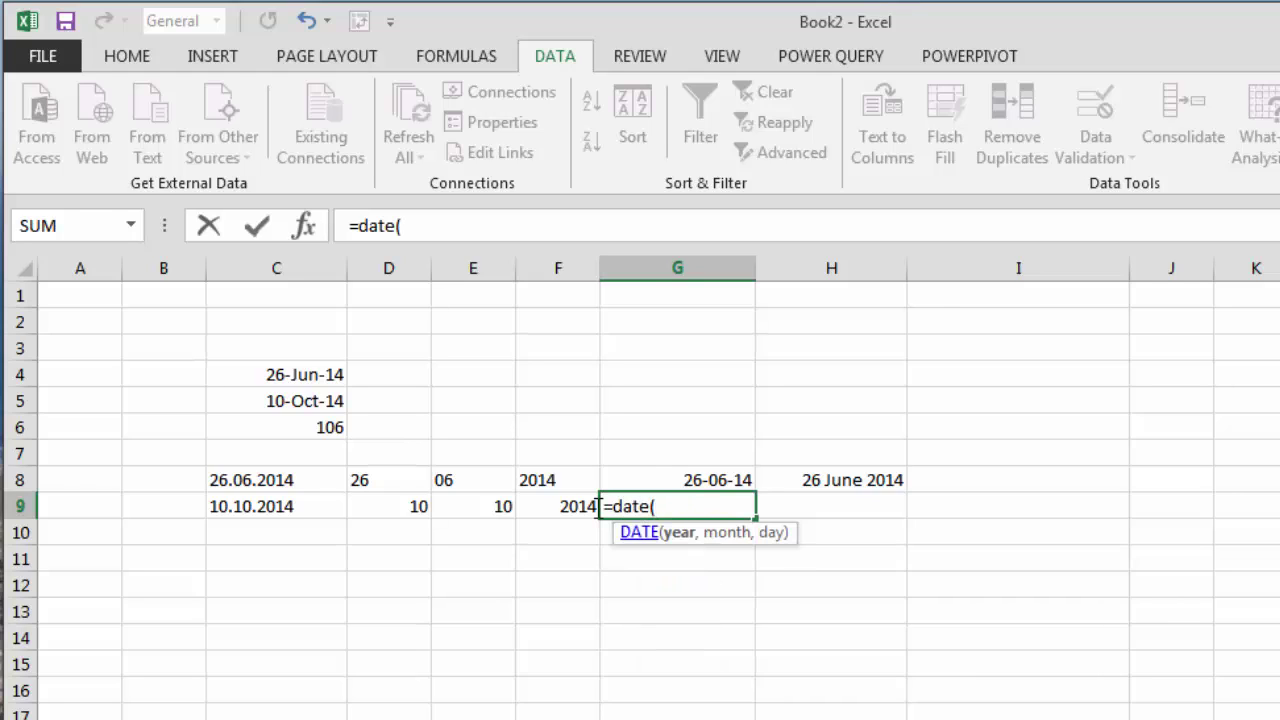
click(571, 507)
text(,)
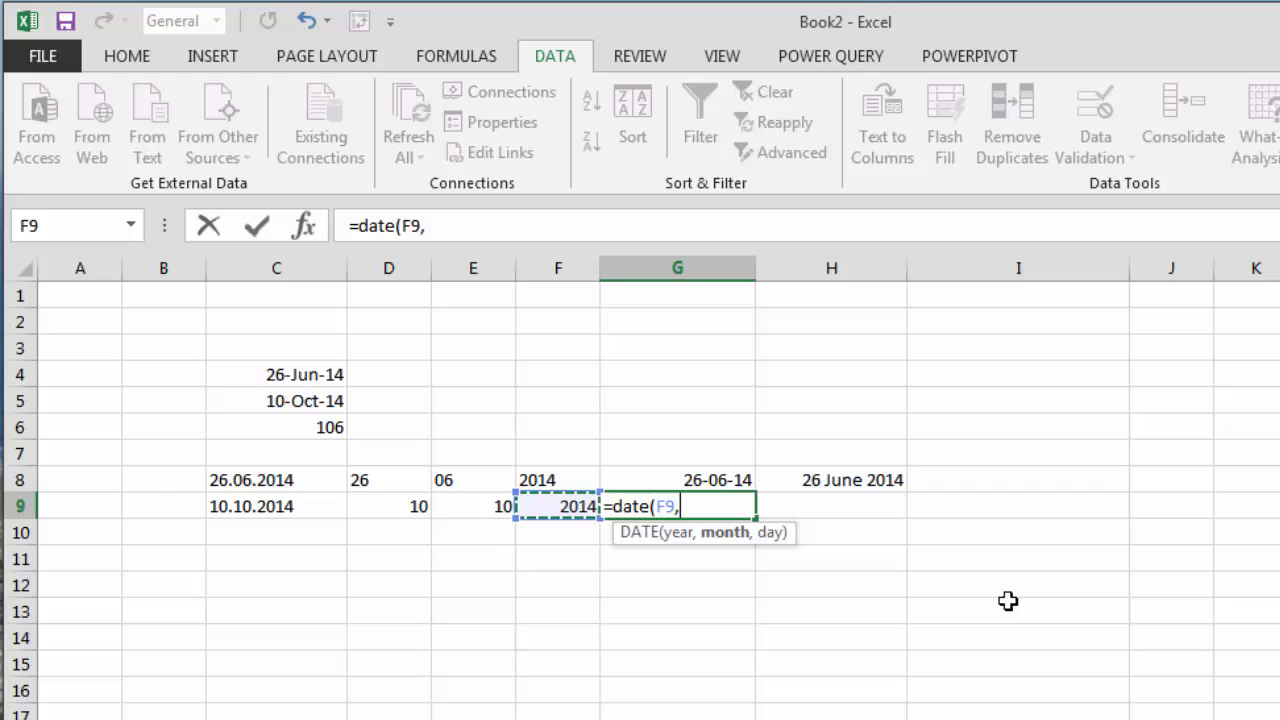
click(482, 503)
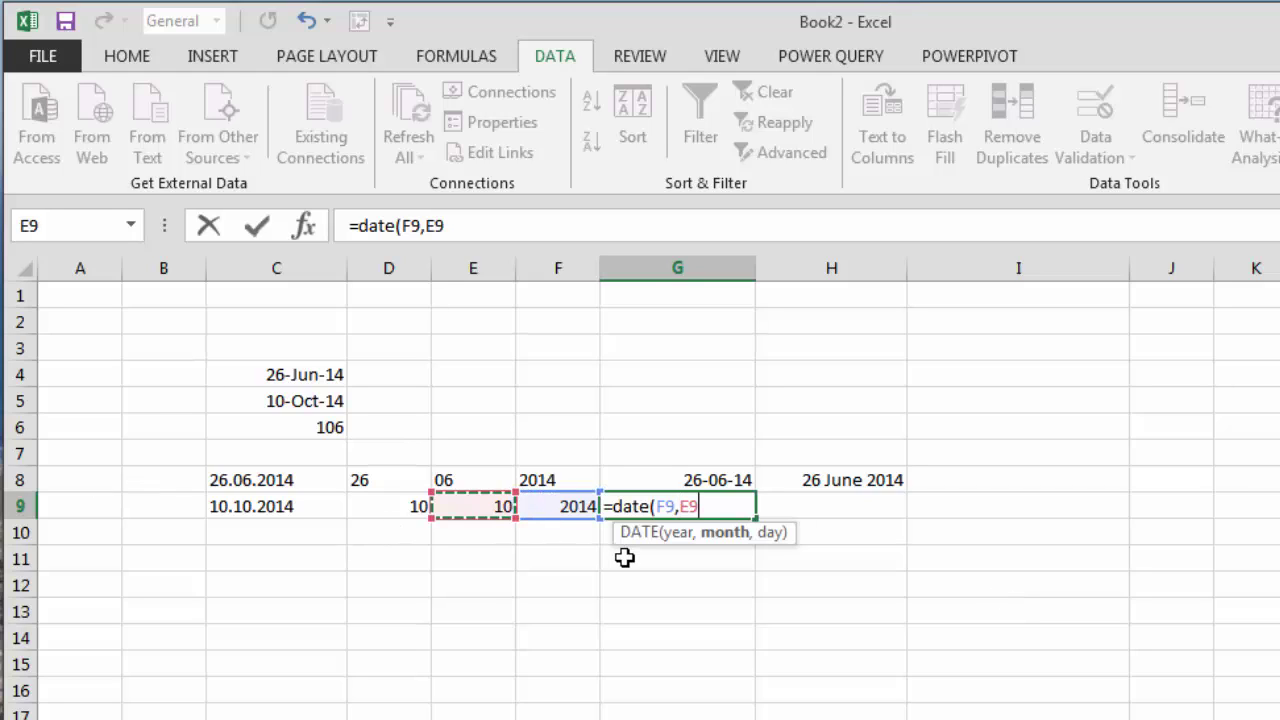
text(,)
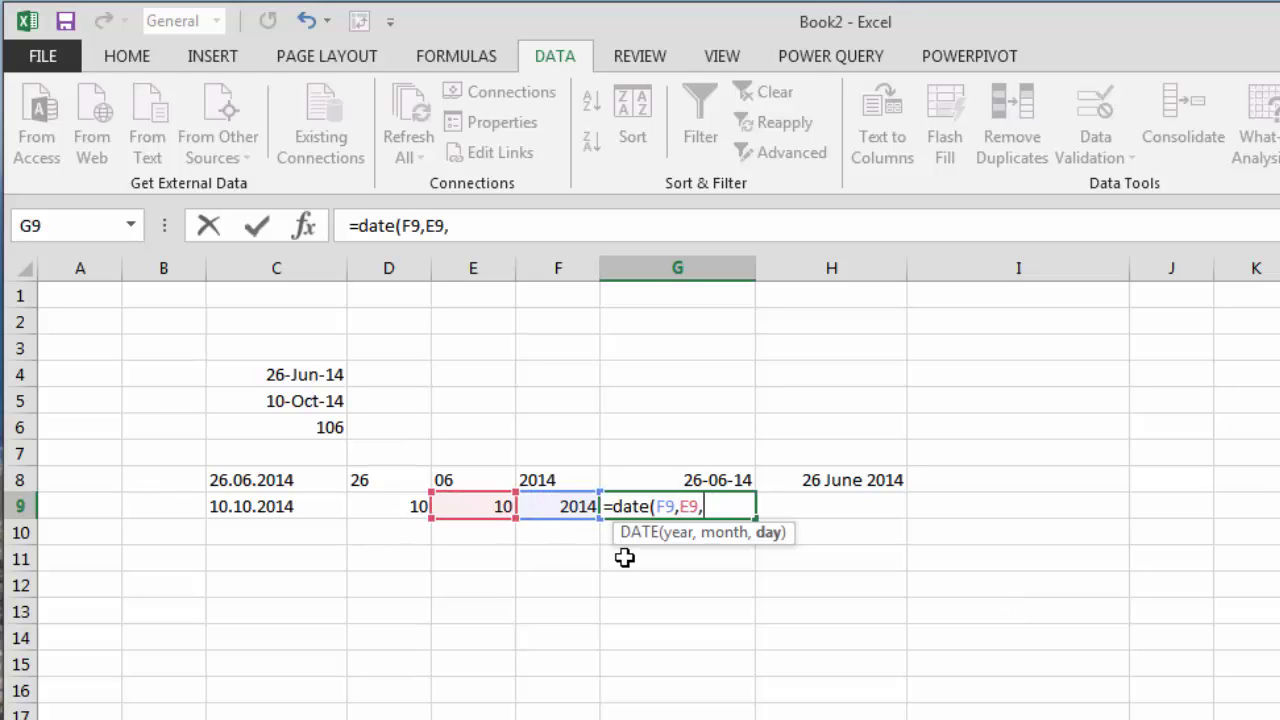
click(391, 504)
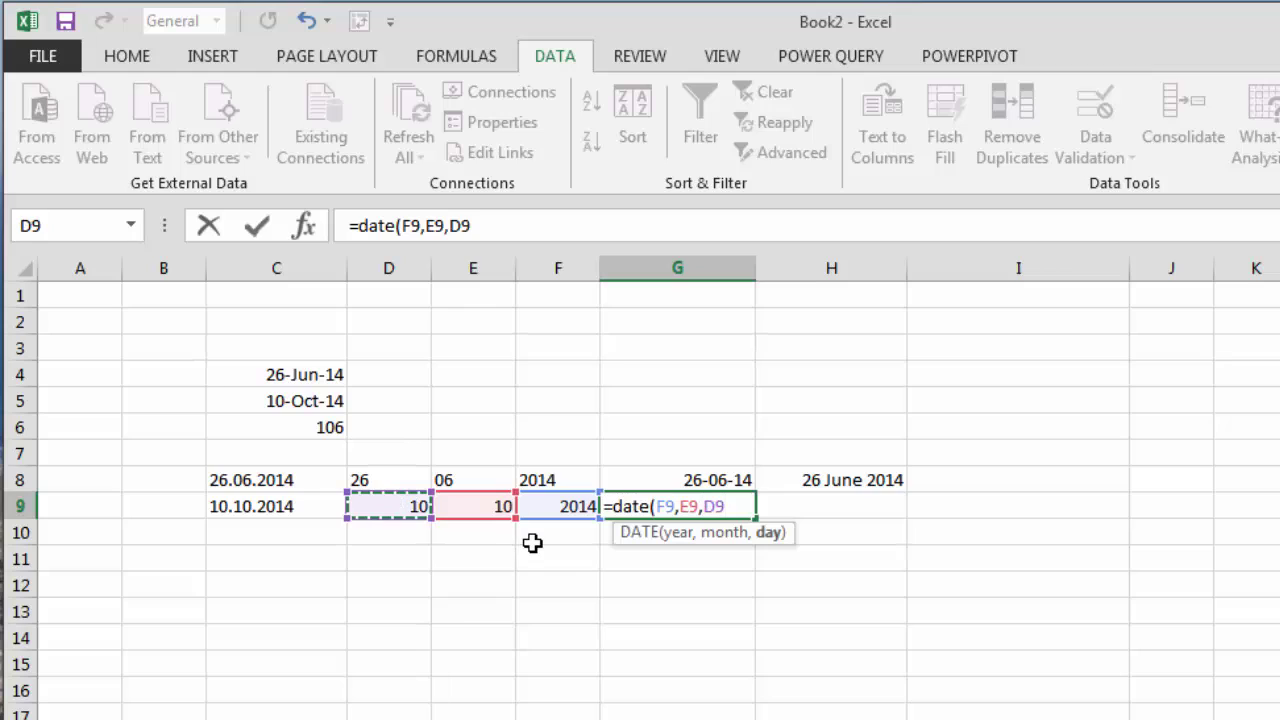
text())
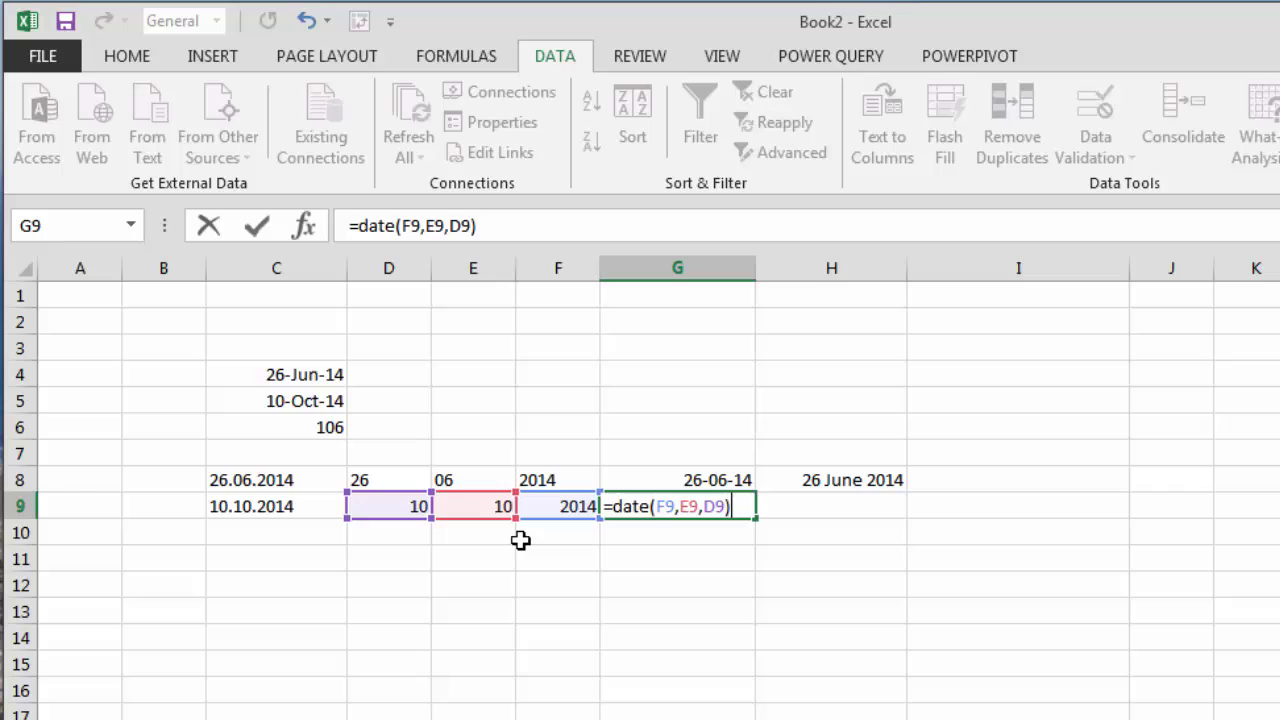
key(Return)
key(Up)
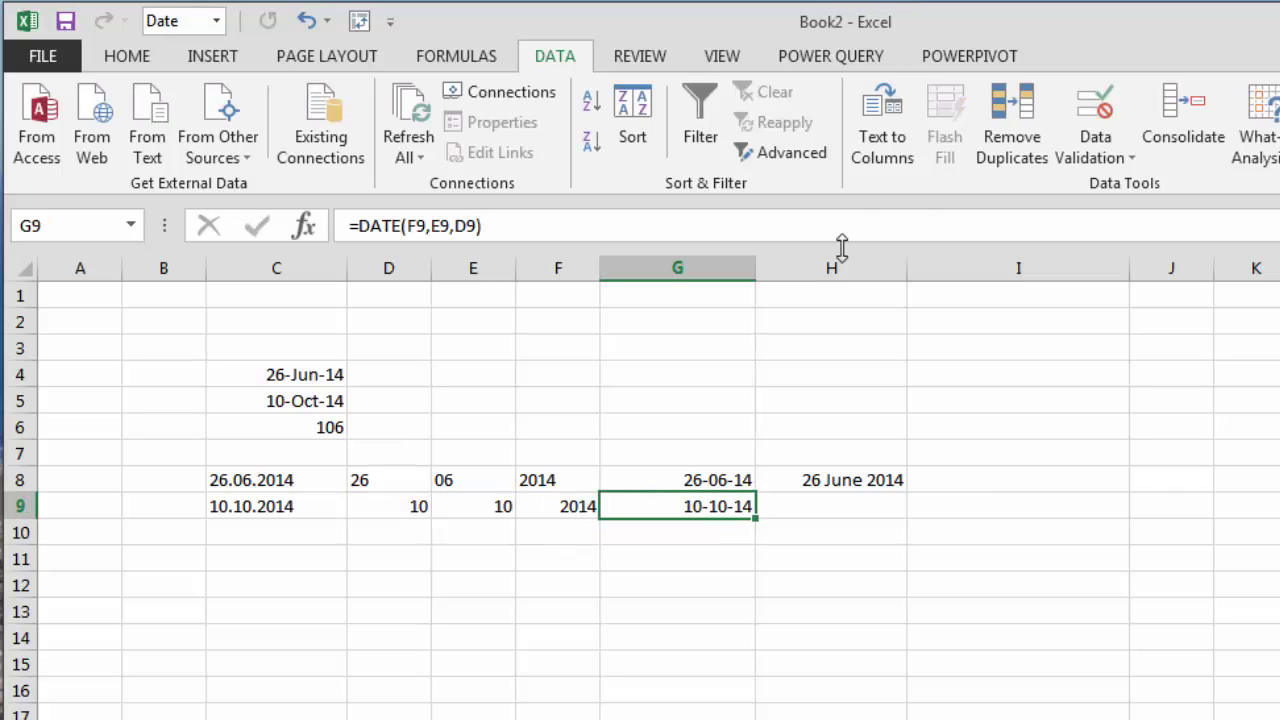
Check the number format previews of G9 for the serial number behind the date.
click(148, 57)
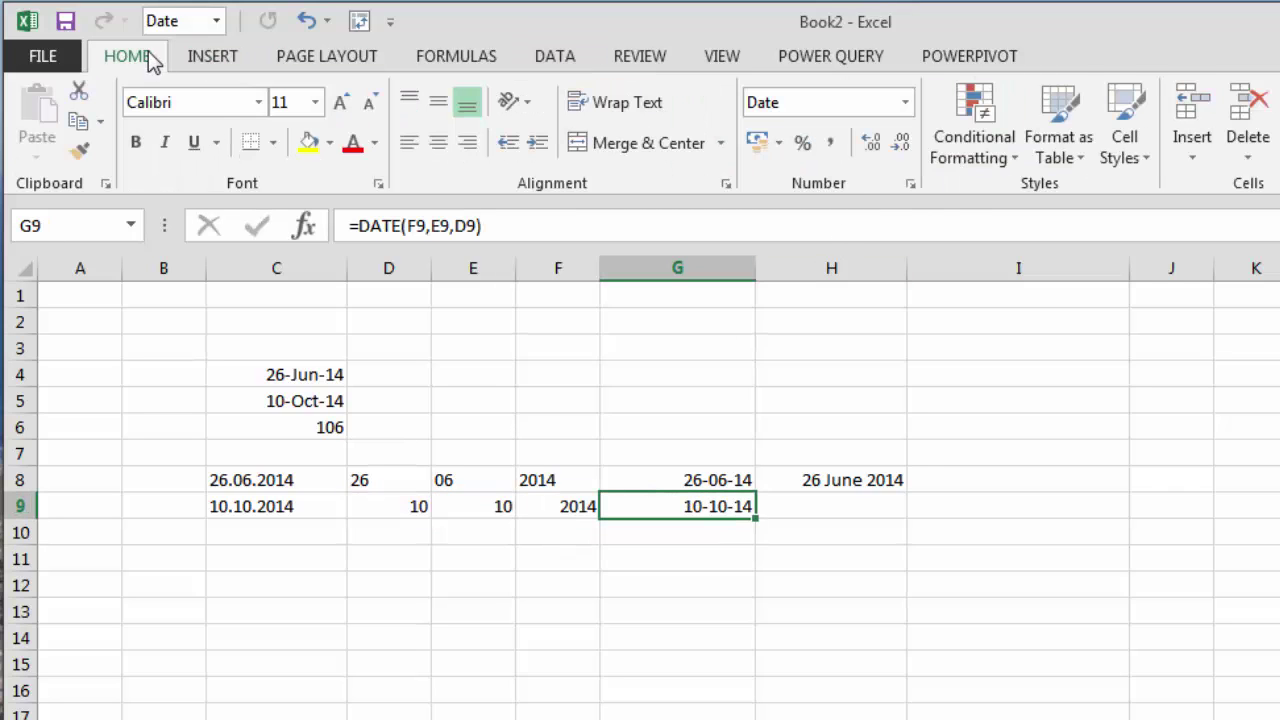
click(905, 102)
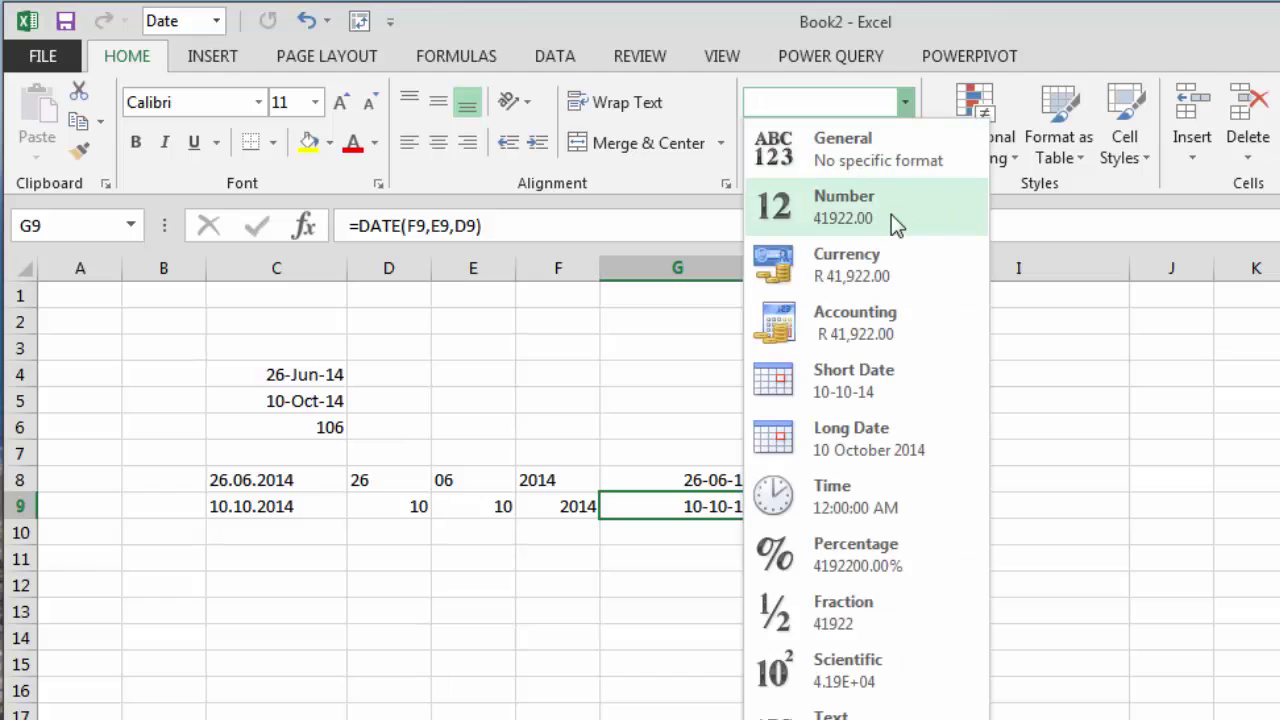
click(671, 589)
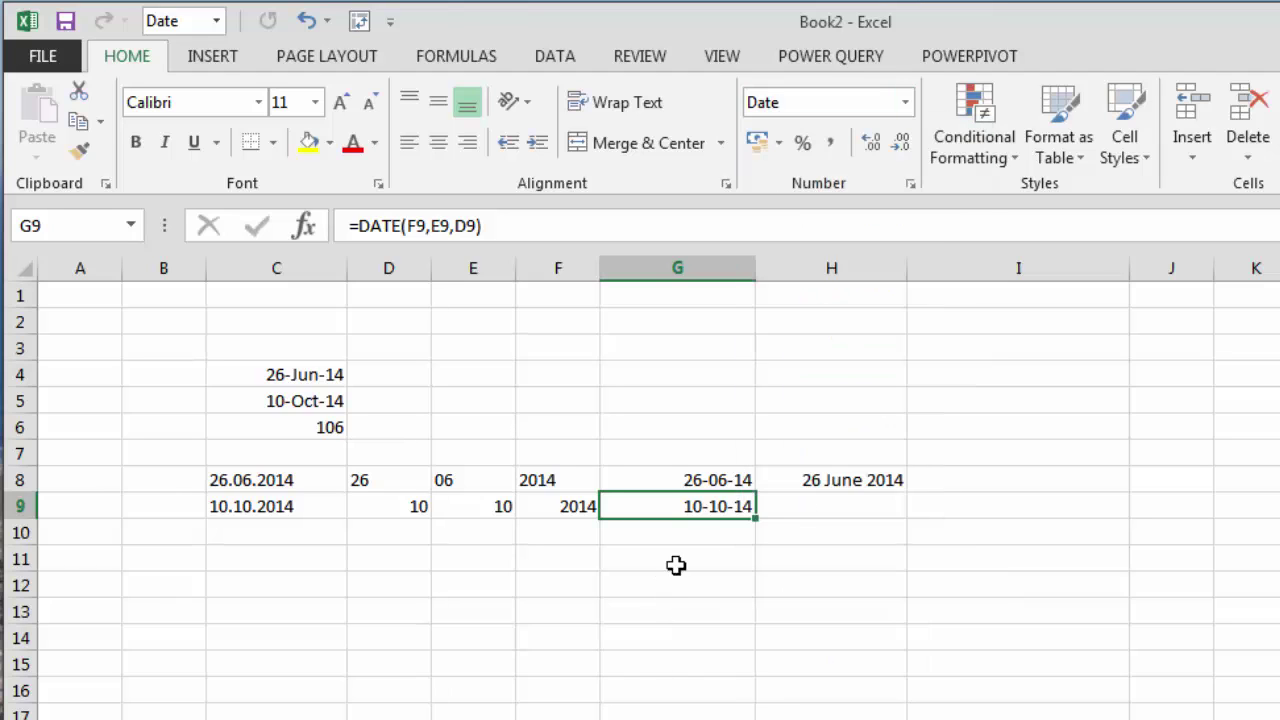
Copy the DATE result in G9 and paste it as values only into H9.
click(812, 512)
right_click(710, 508)
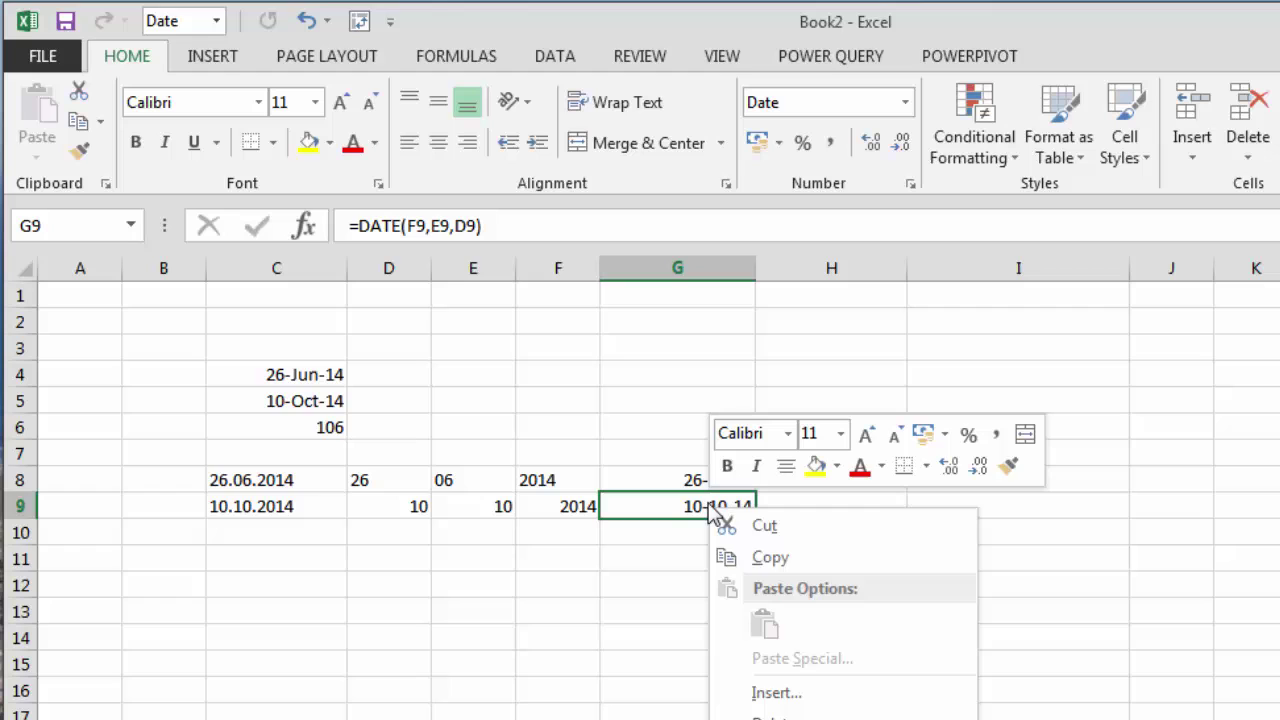
click(790, 558)
click(848, 509)
right_click(850, 511)
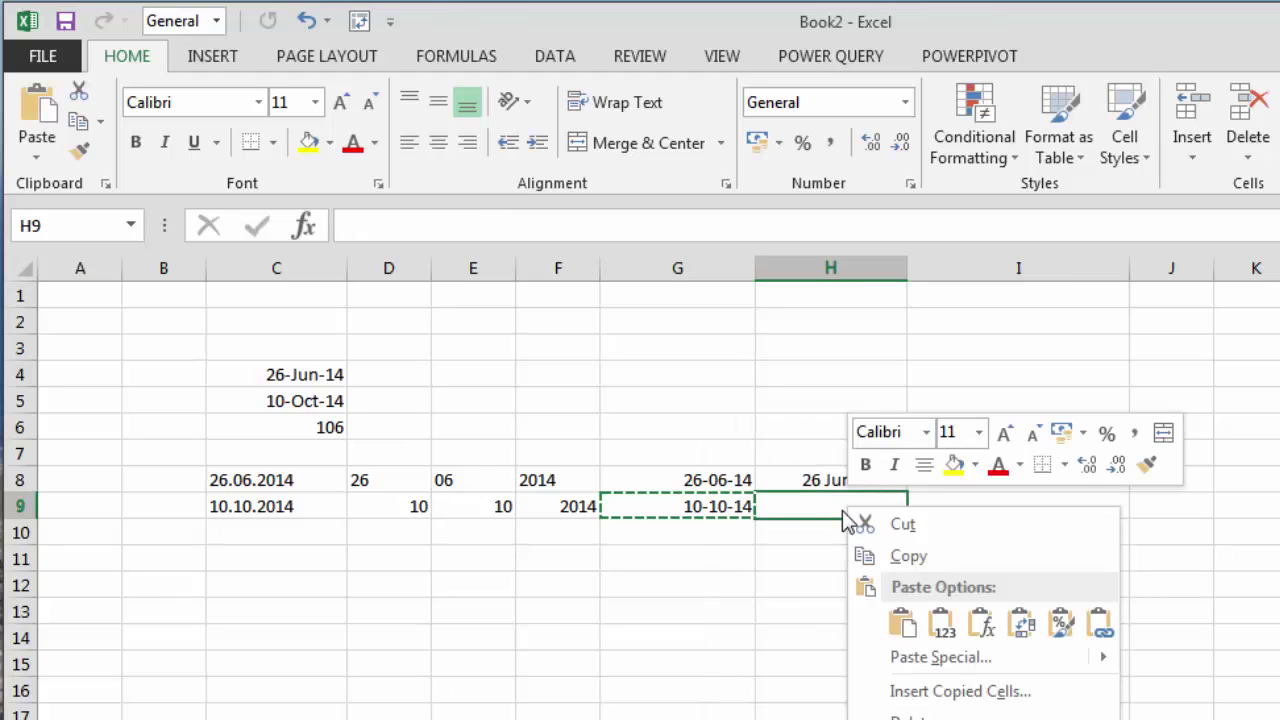
click(940, 622)
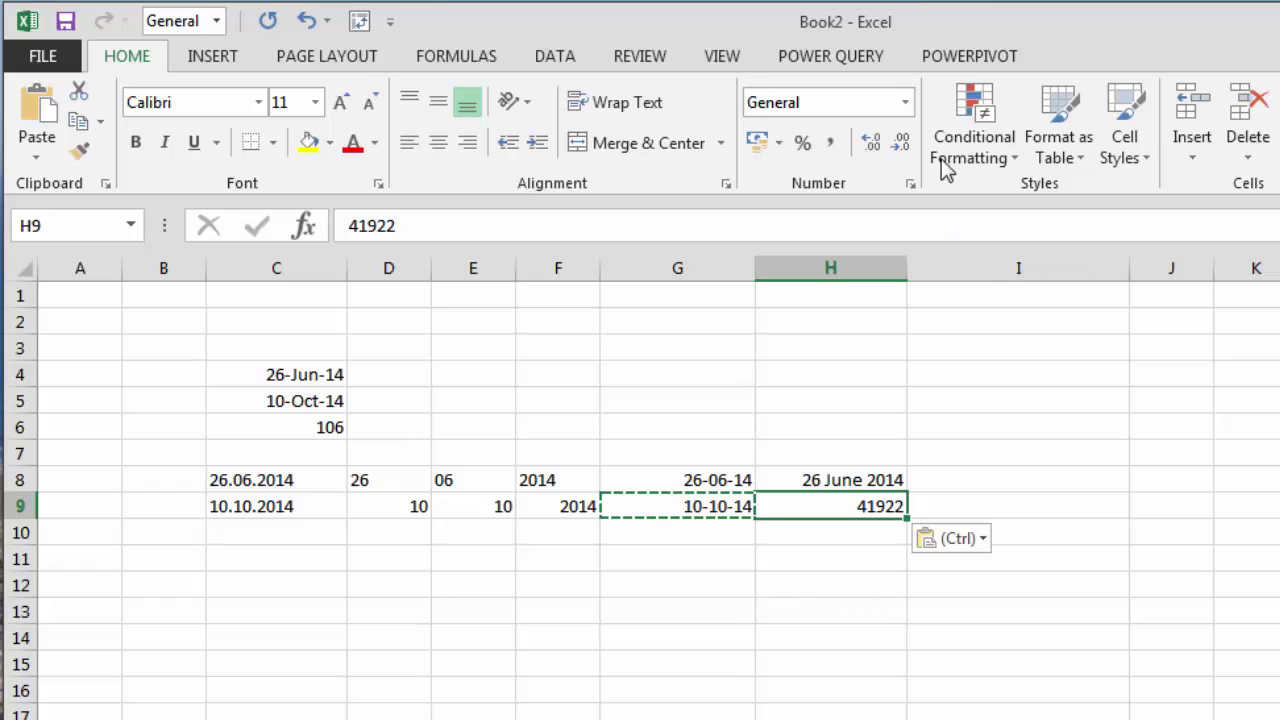
Format the pasted value in H9 as Long Date.
click(905, 102)
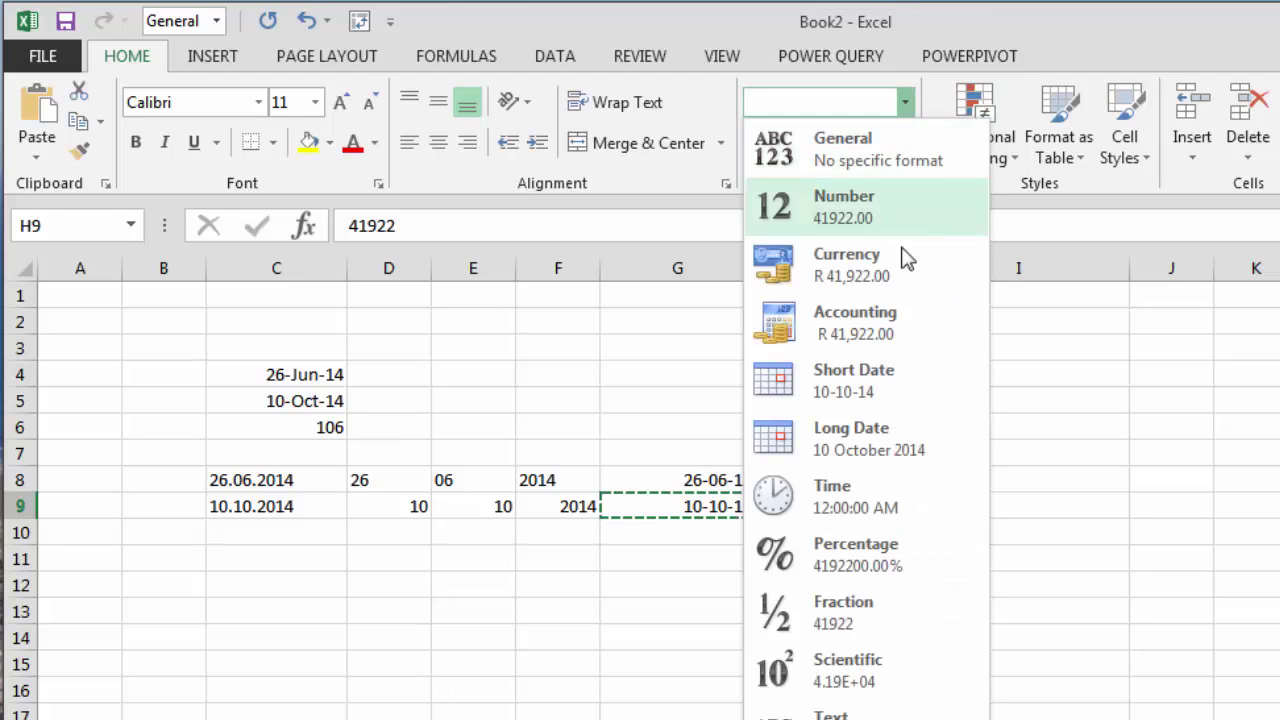
click(887, 450)
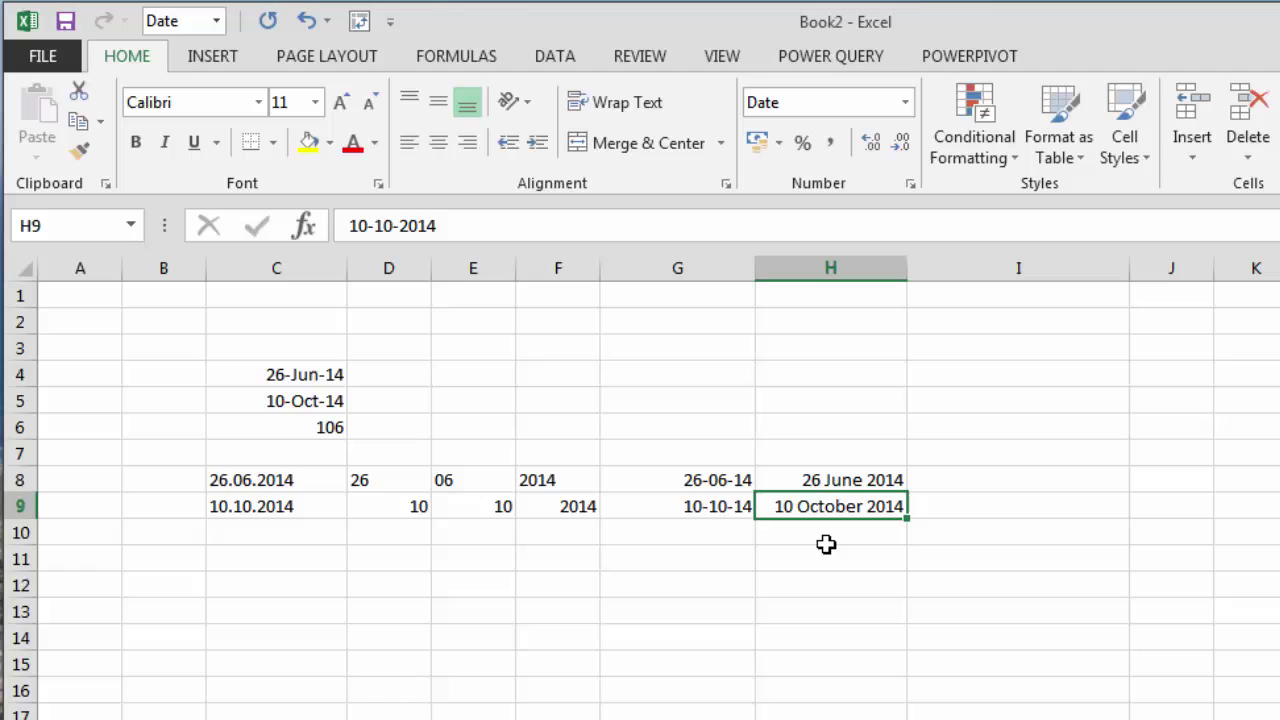
click(826, 536)
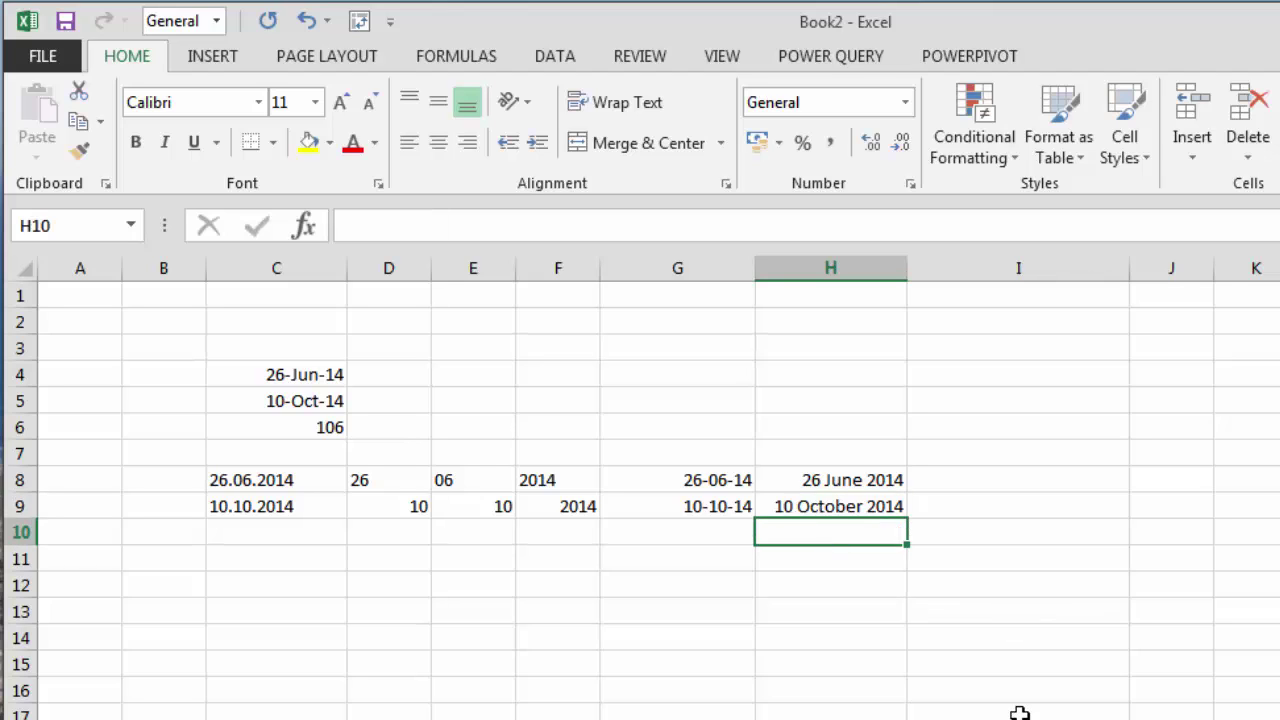
Enter =G9-G8 in G10 to calculate the days between the two converted dates.
click(686, 527)
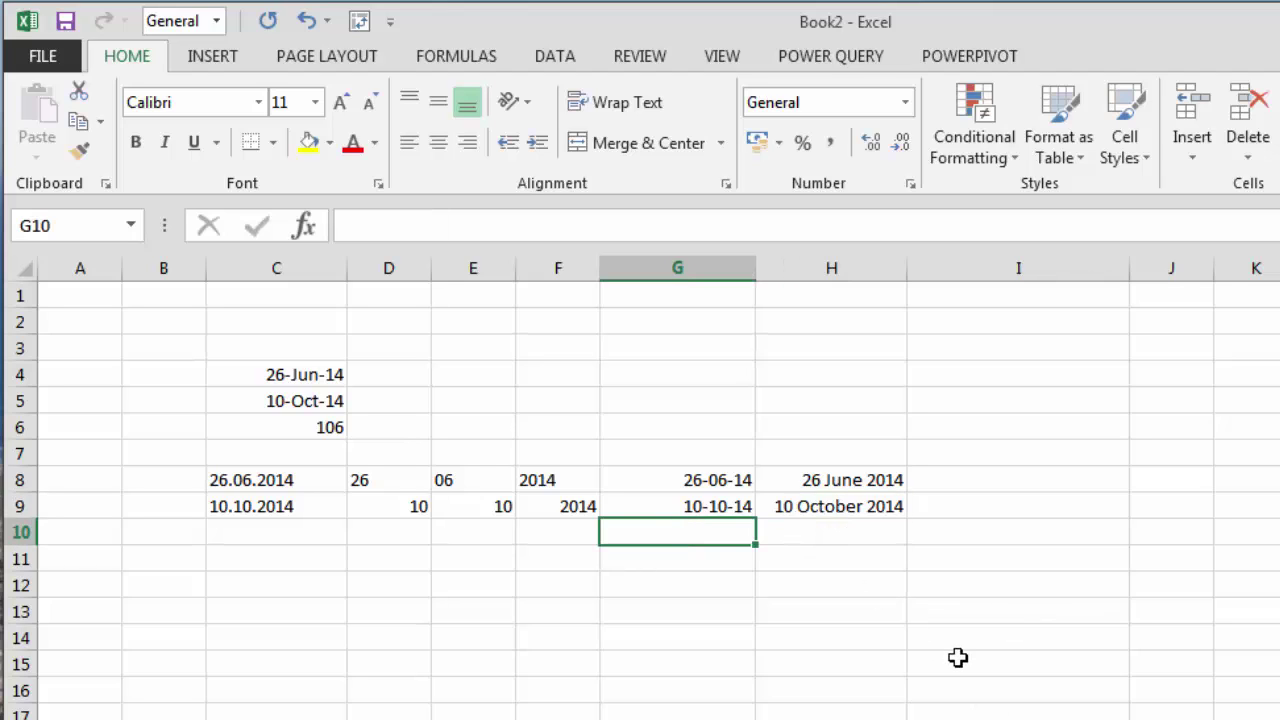
text(=)
click(695, 500)
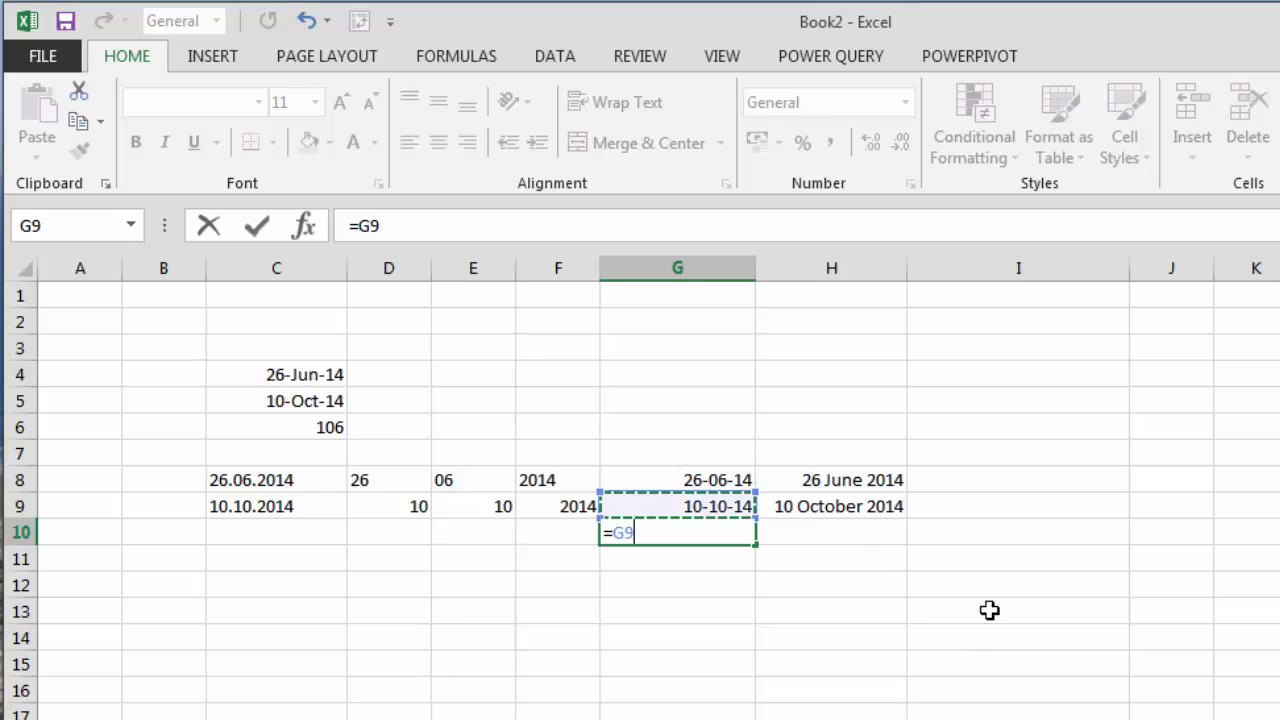
text(-)
key(Up)
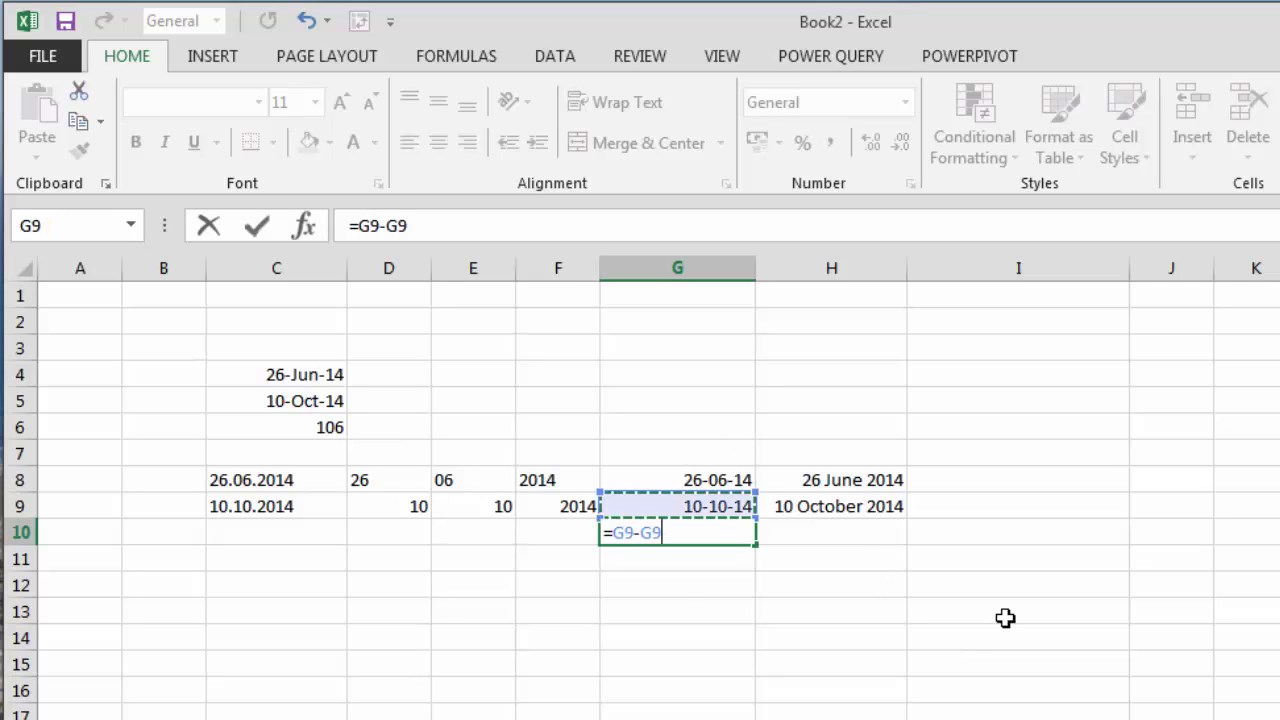
key(Up)
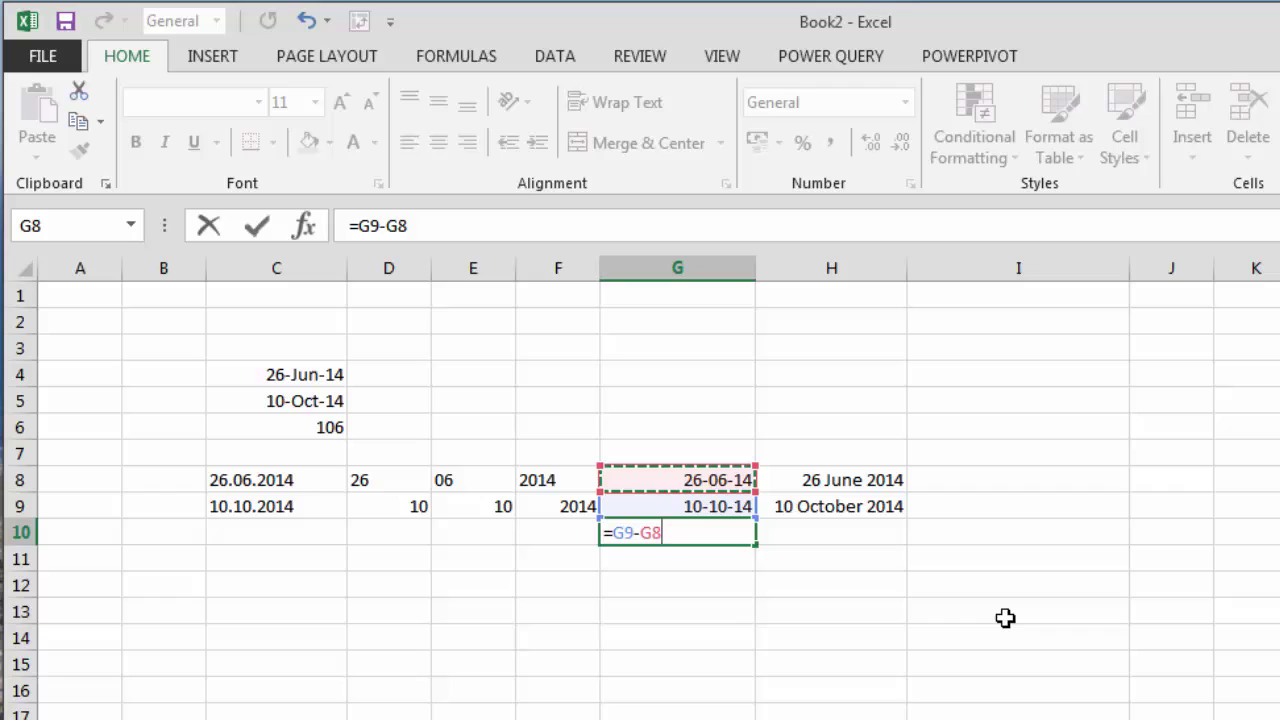
key(Return)
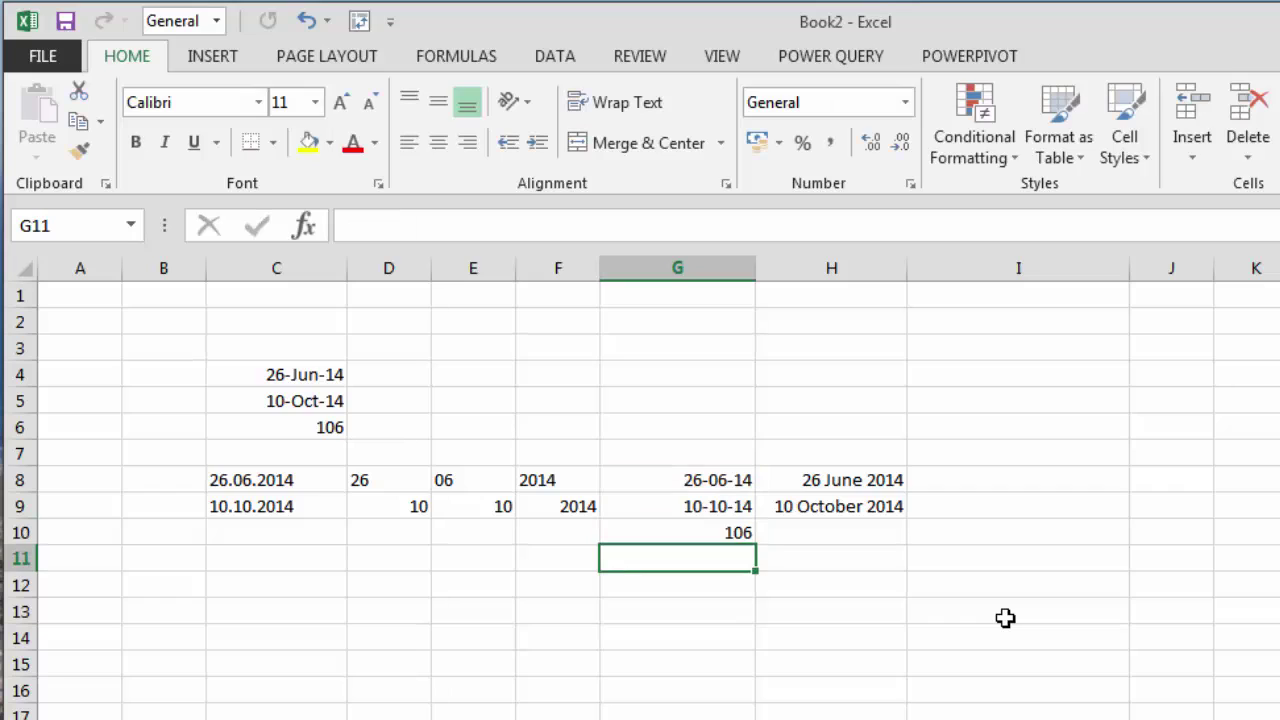
Fill the date subtraction from G10 across to H10 and check it against the dates in H8 and H9.
click(727, 529)
drag(759, 546, 862, 548)
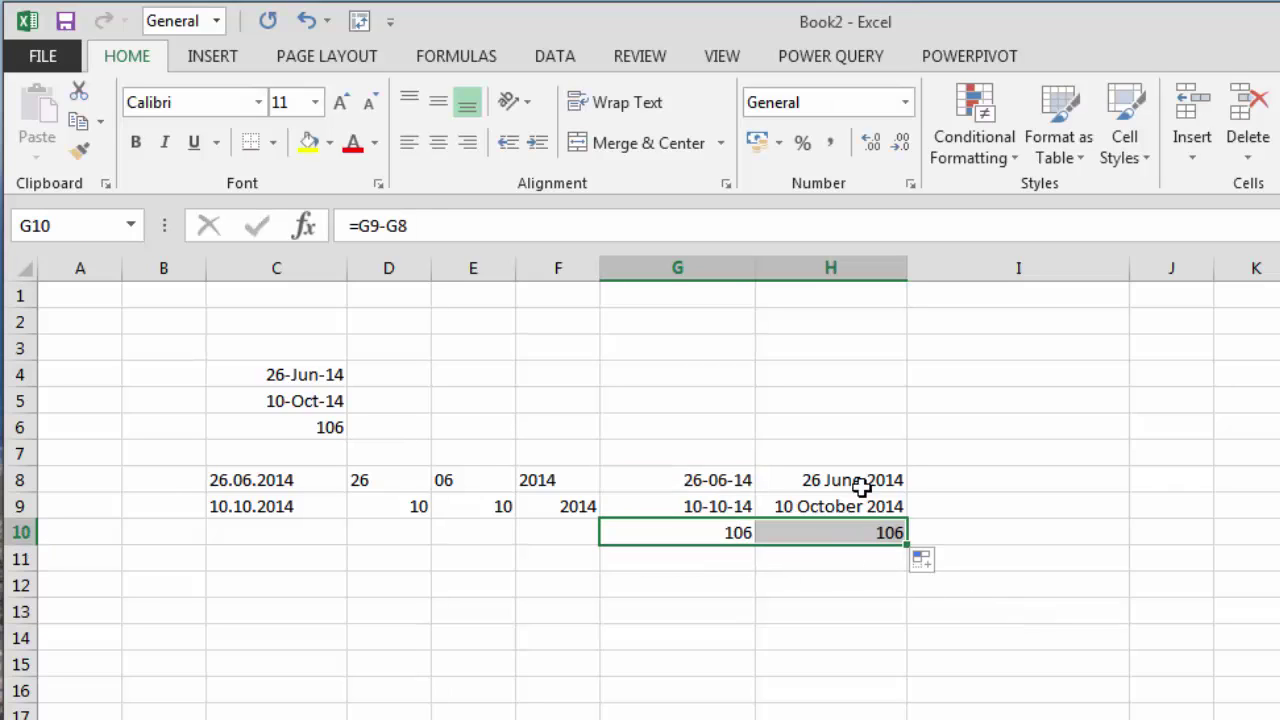
click(849, 483)
click(843, 503)
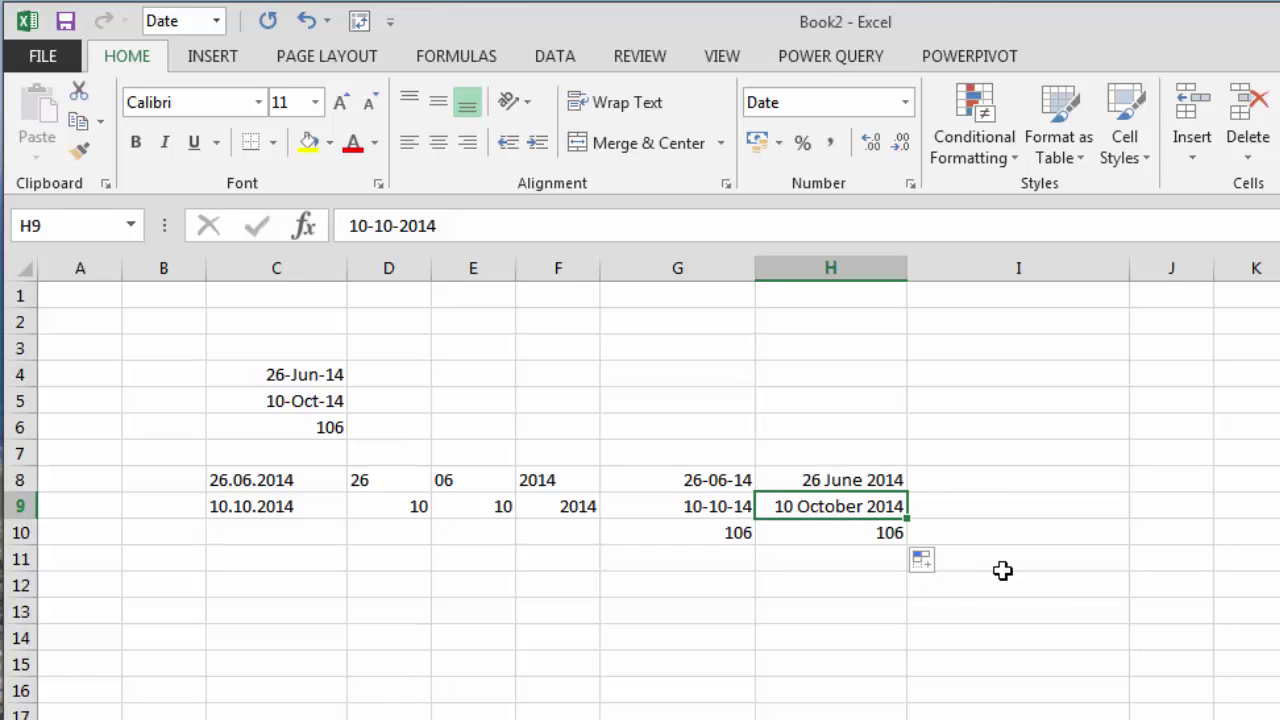
click(871, 538)
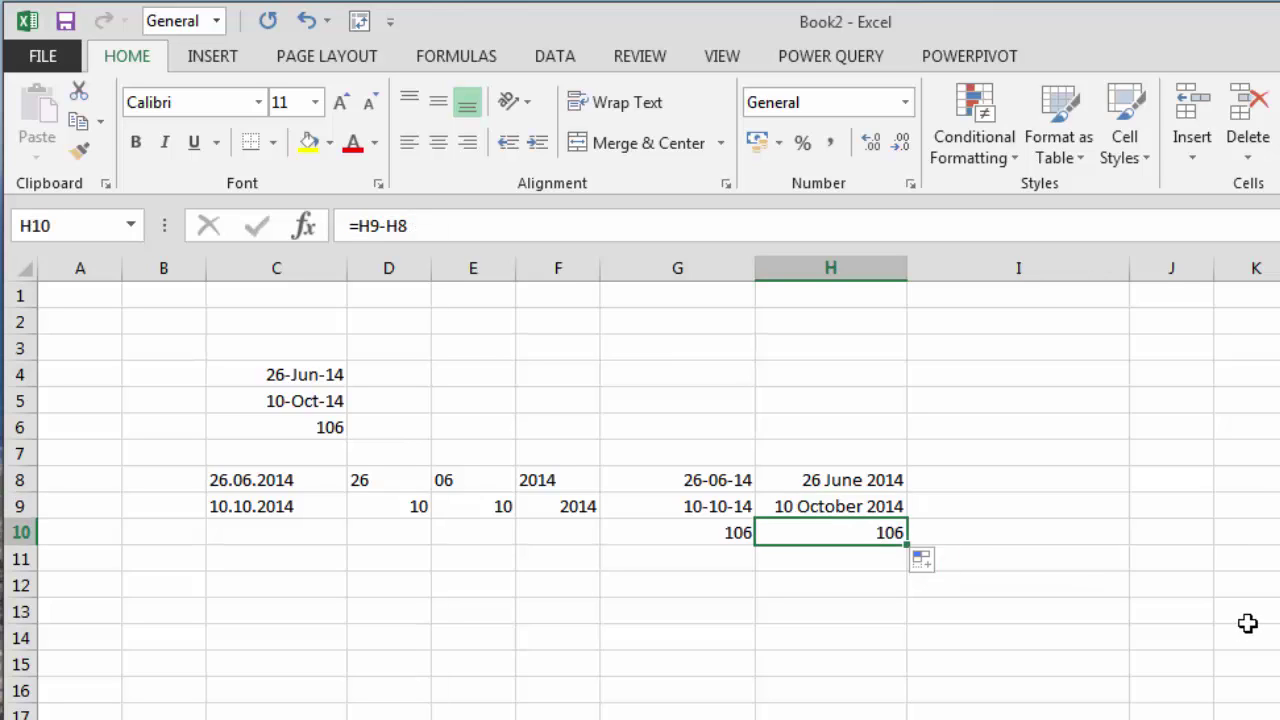